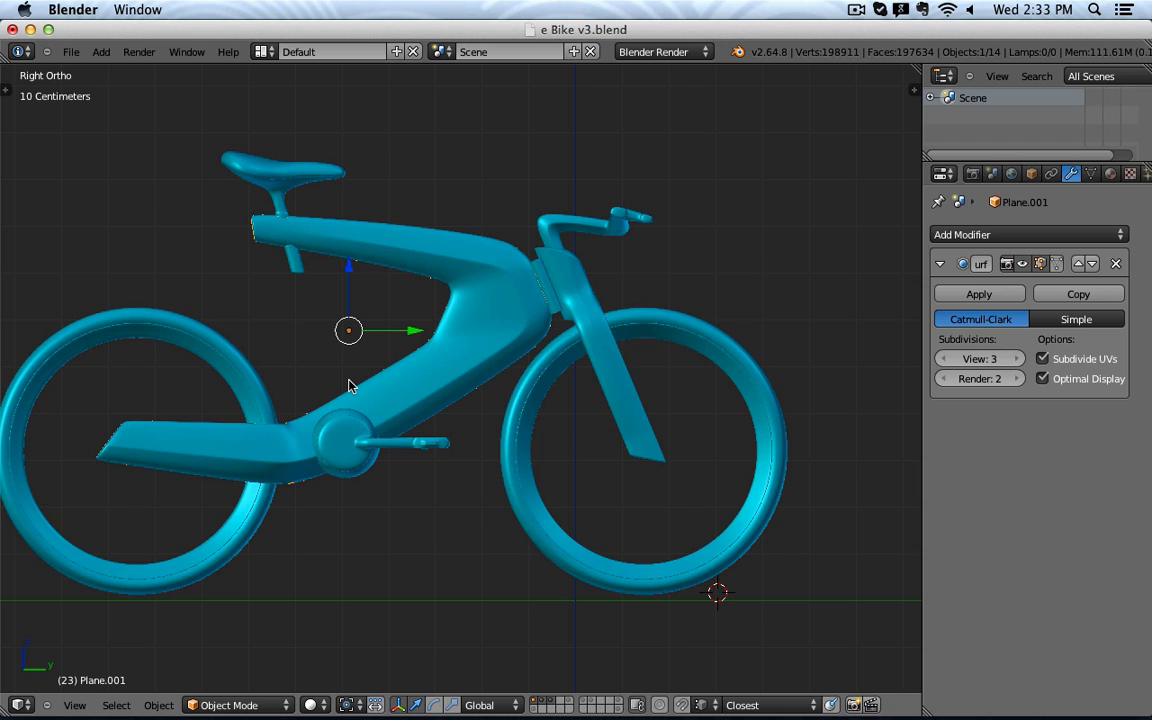
Step: Examine the bike frame's mesh in wireframe, selecting the edge loop along its side crease and expanding the selection to the adjoining edges
key(z)
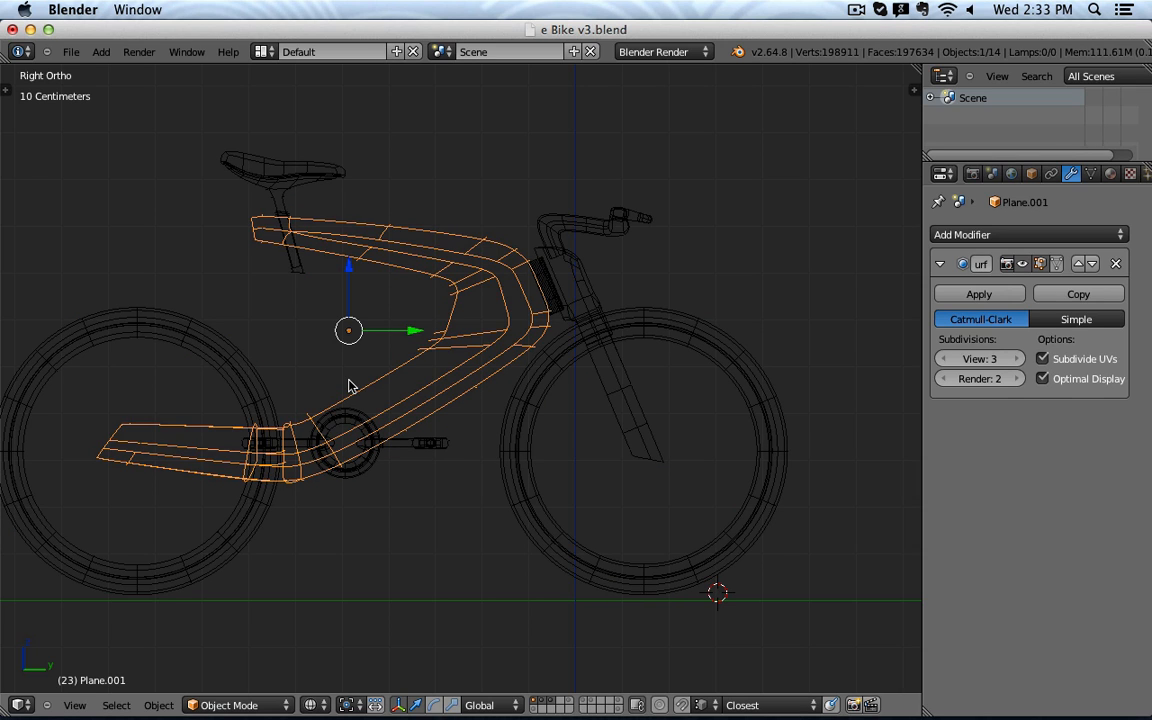
key(z)
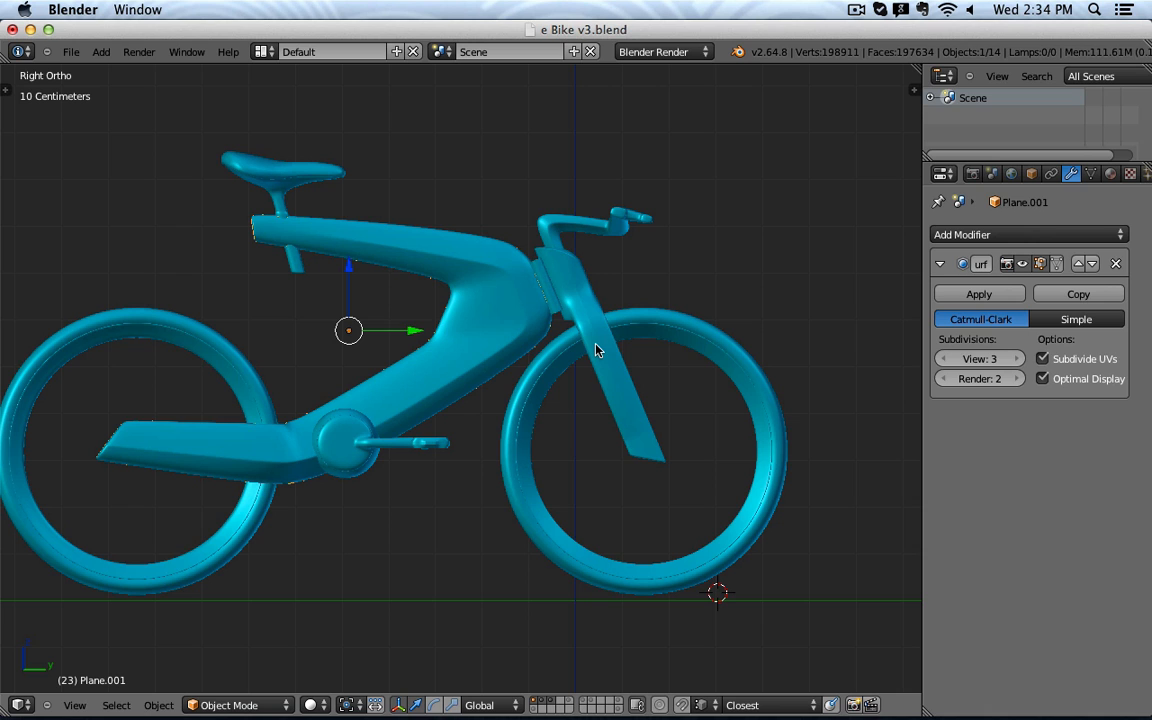
key(Tab)
scroll(424, 249, up, 3)
alt+right_click(414, 252)
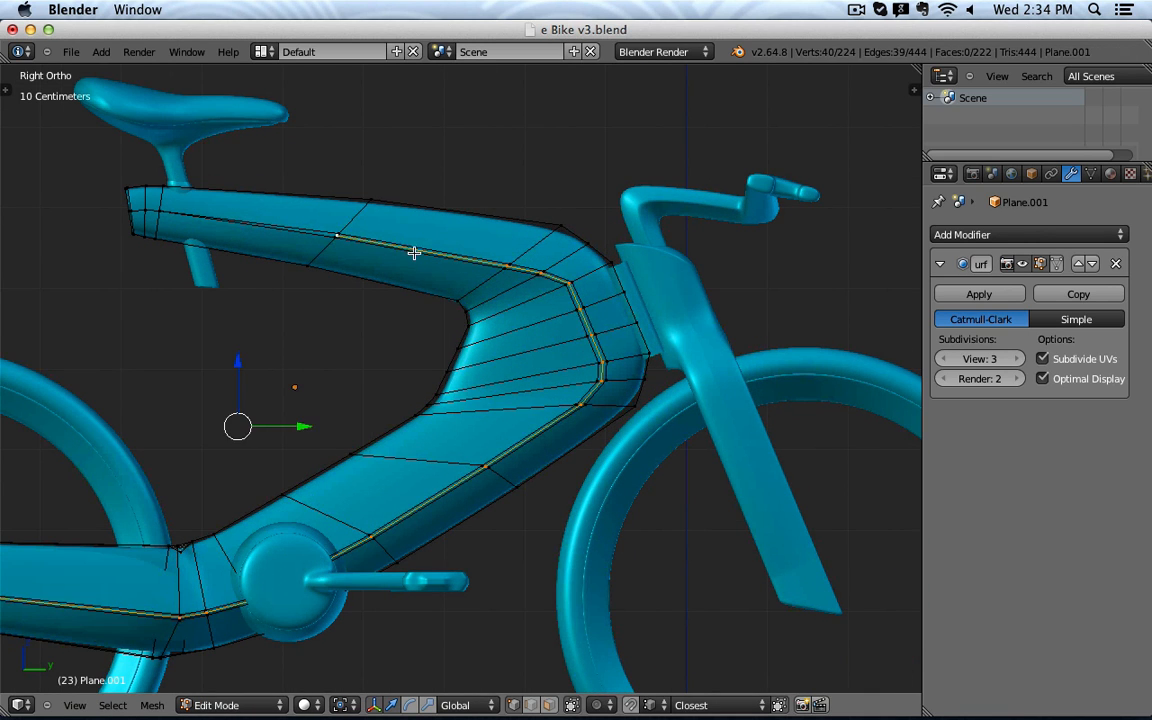
key(ctrl+KP_Add)
key(z)
scroll(416, 289, down, 2)
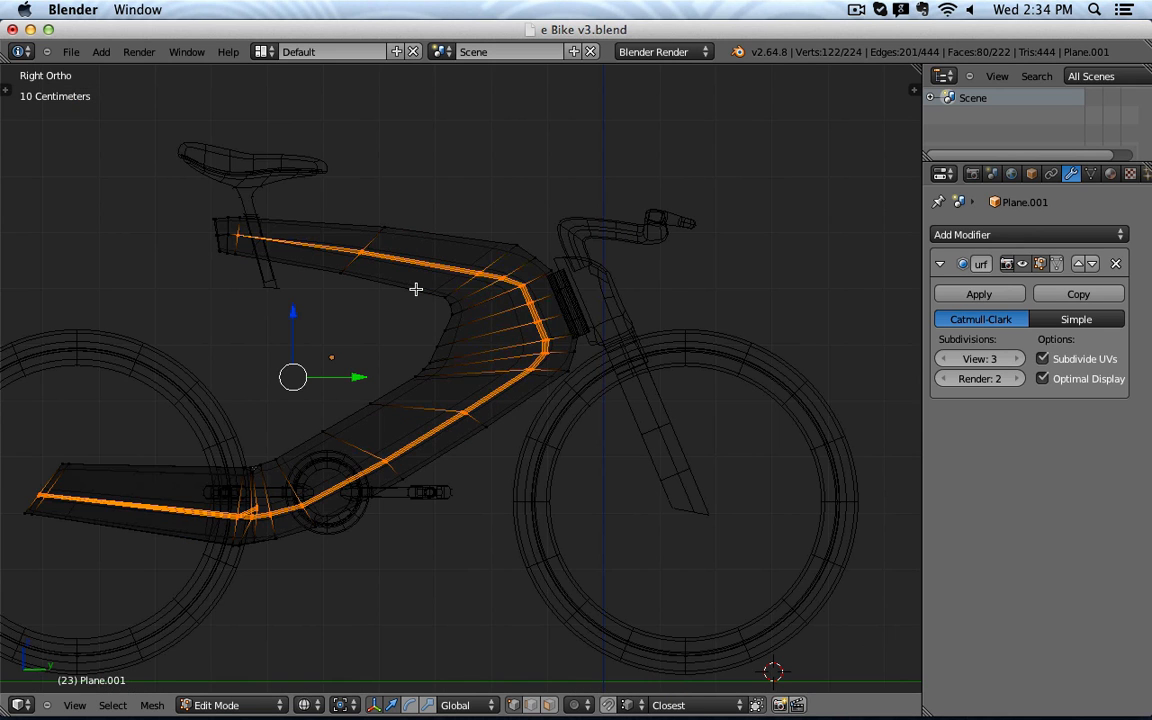
key(z)
key(Tab)
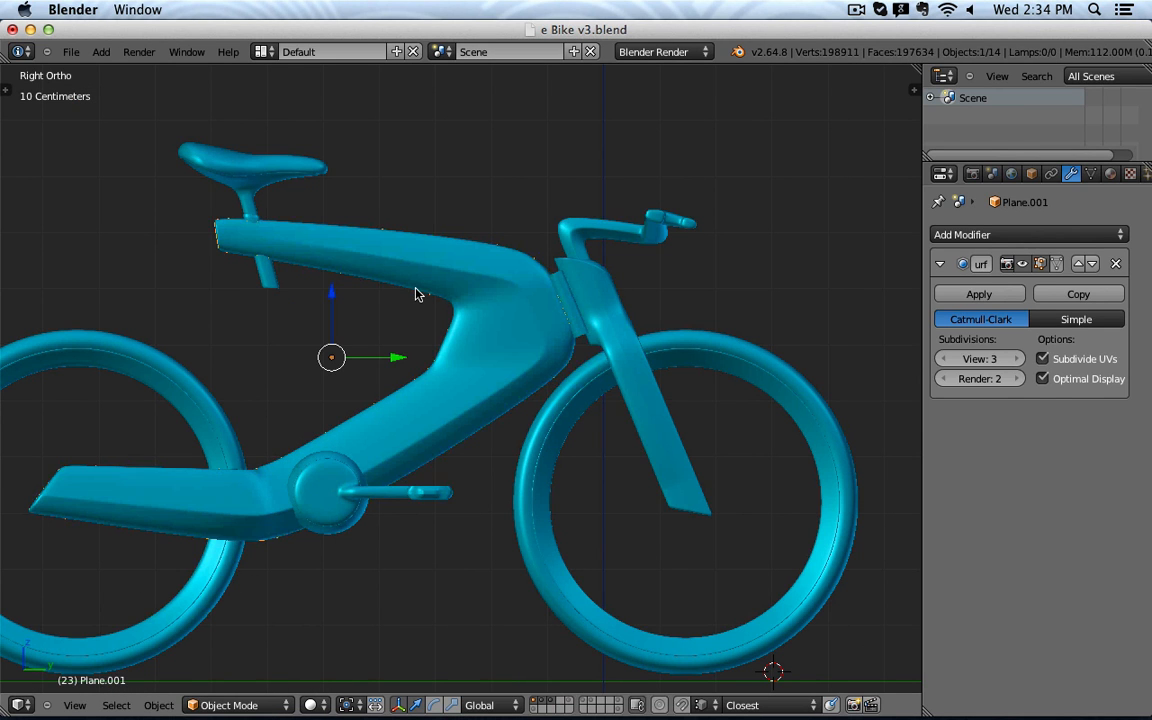
Step: Inspect the front of the bike, selecting the front fork and the handlebar in turn
scroll(414, 288, up, 4)
scroll(553, 286, down, 4)
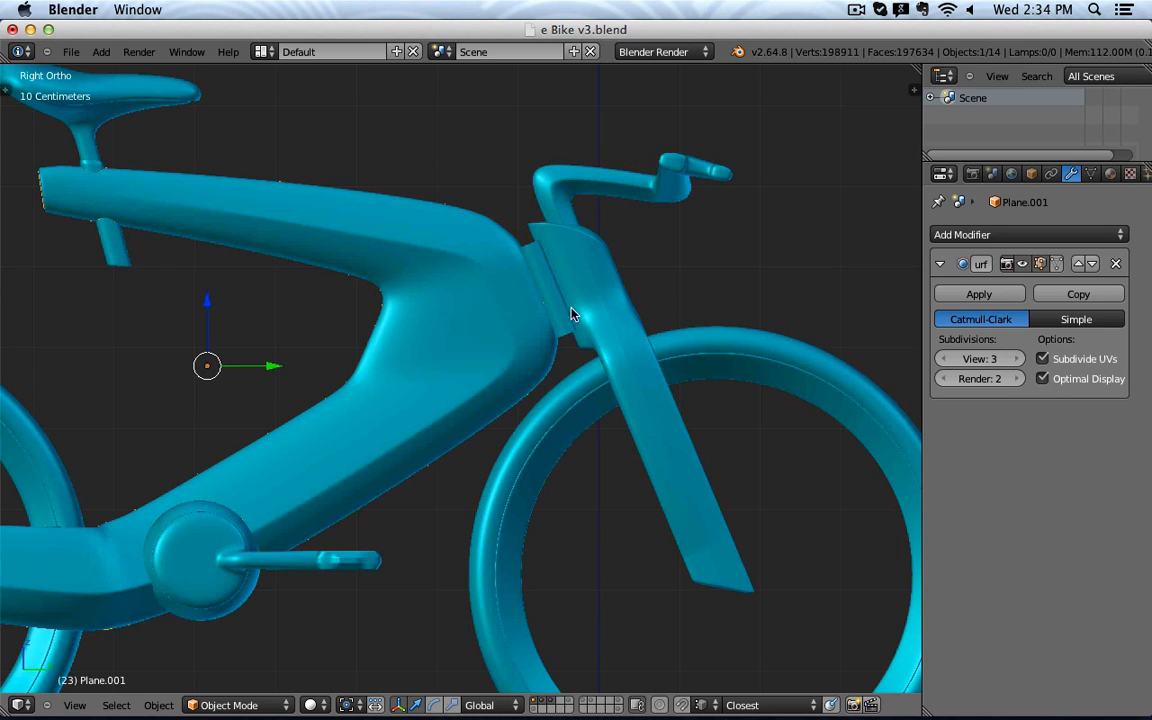
right_click(571, 315)
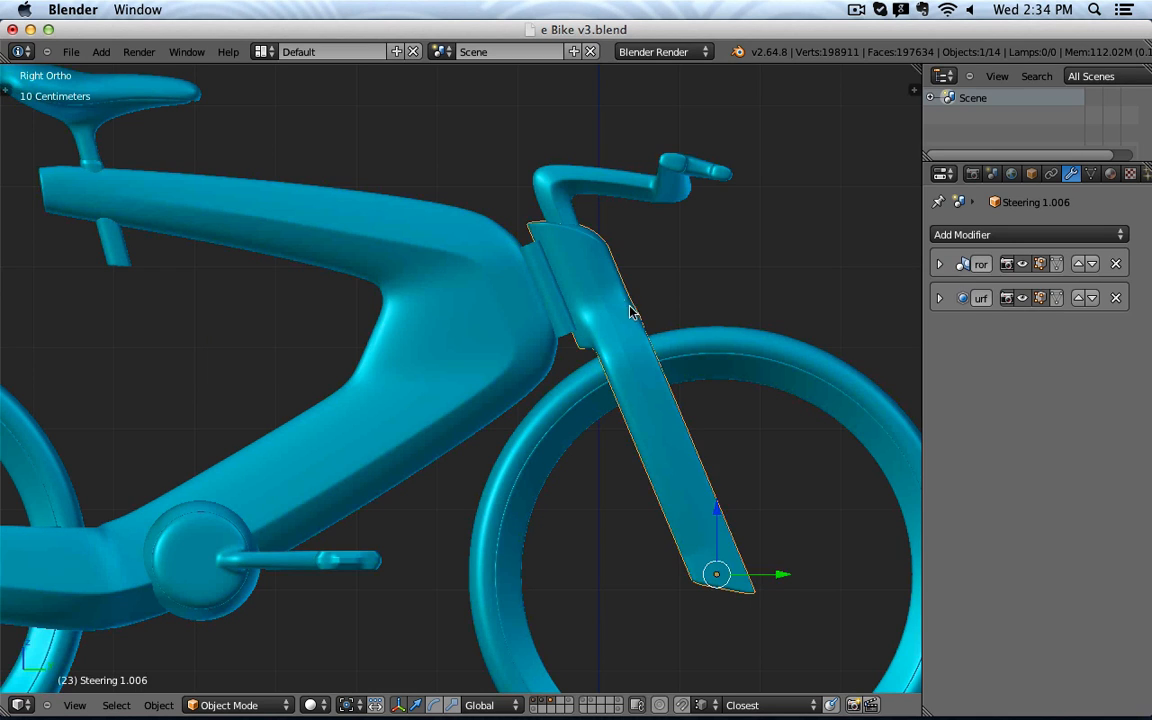
right_click(624, 173)
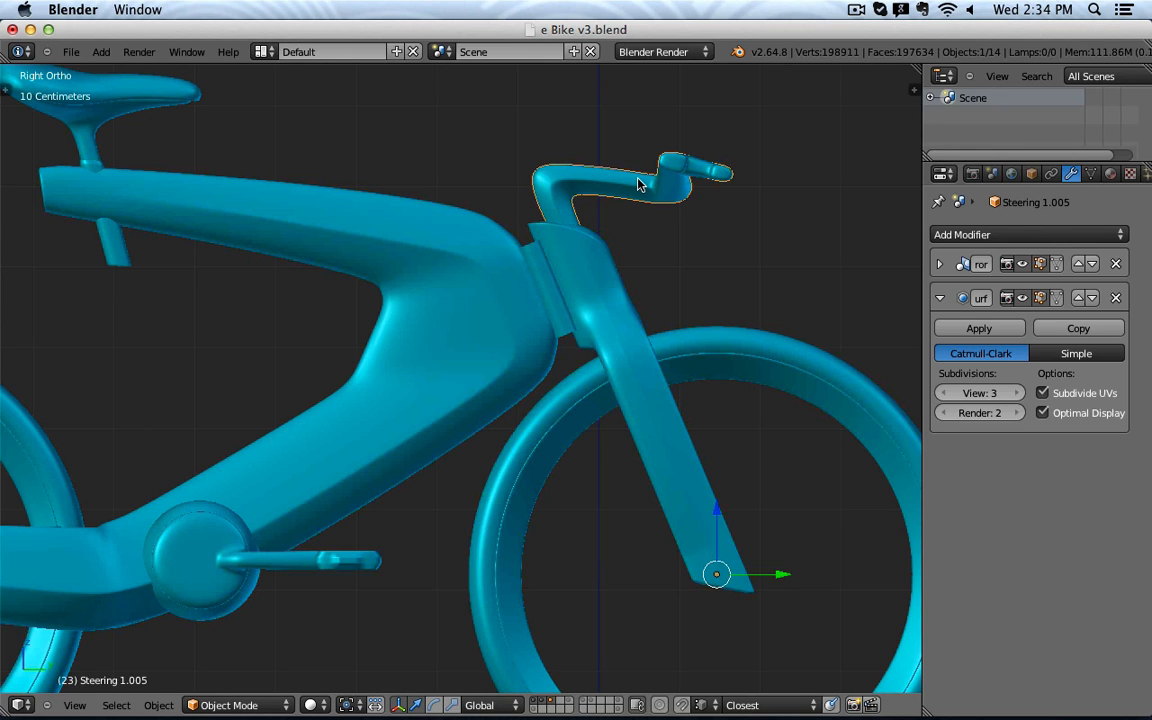
scroll(690, 329, down, 1)
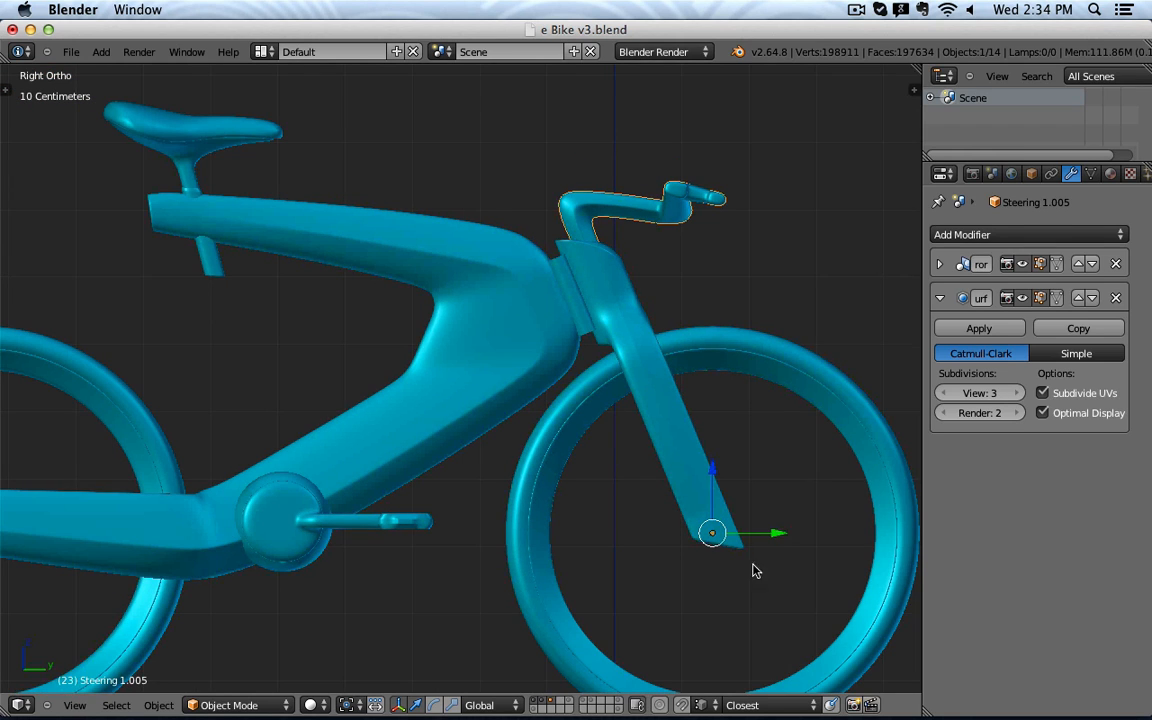
Step: Delete the middle edge loop running along the frame's side crease
middle_drag(493, 407, 463, 422)
right_click(463, 422)
key(Tab)
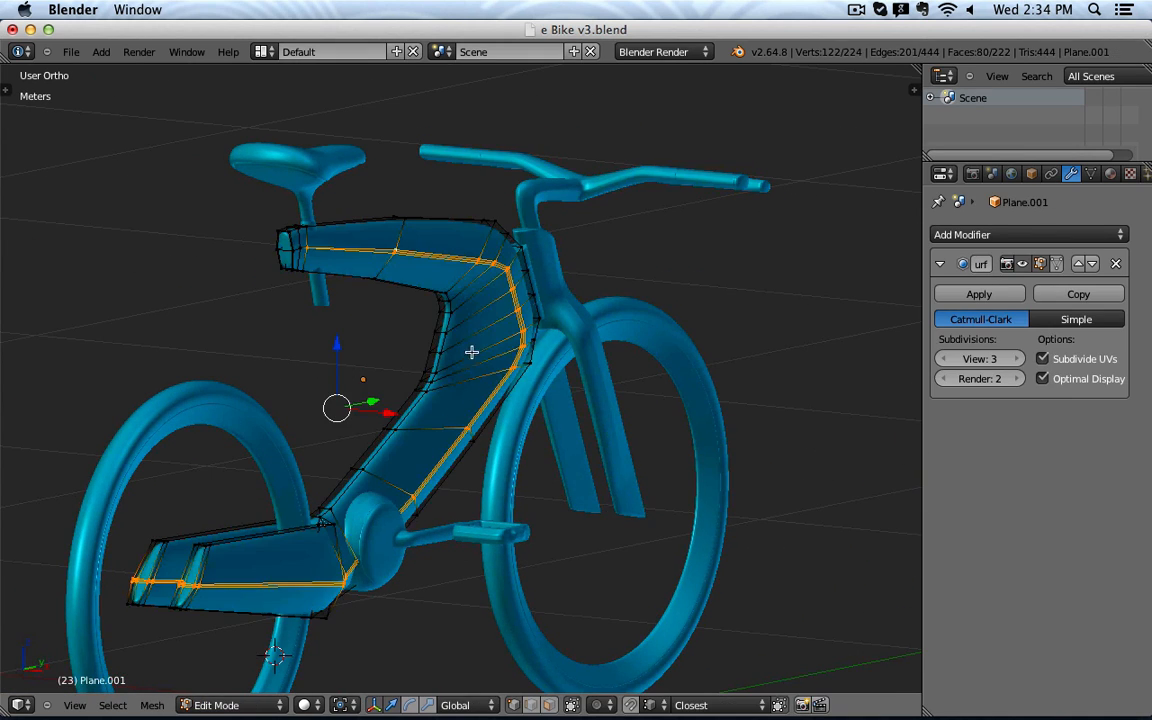
scroll(532, 416, up, 6)
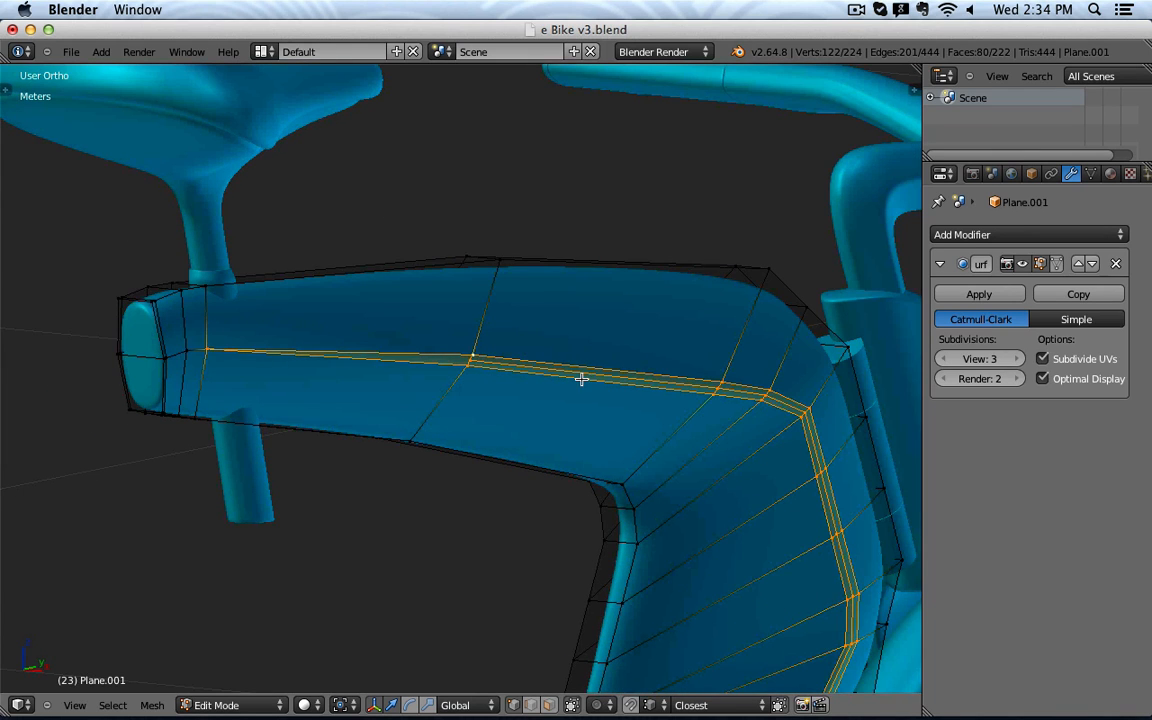
right_click(453, 343)
middle_drag(380, 352, 401, 351)
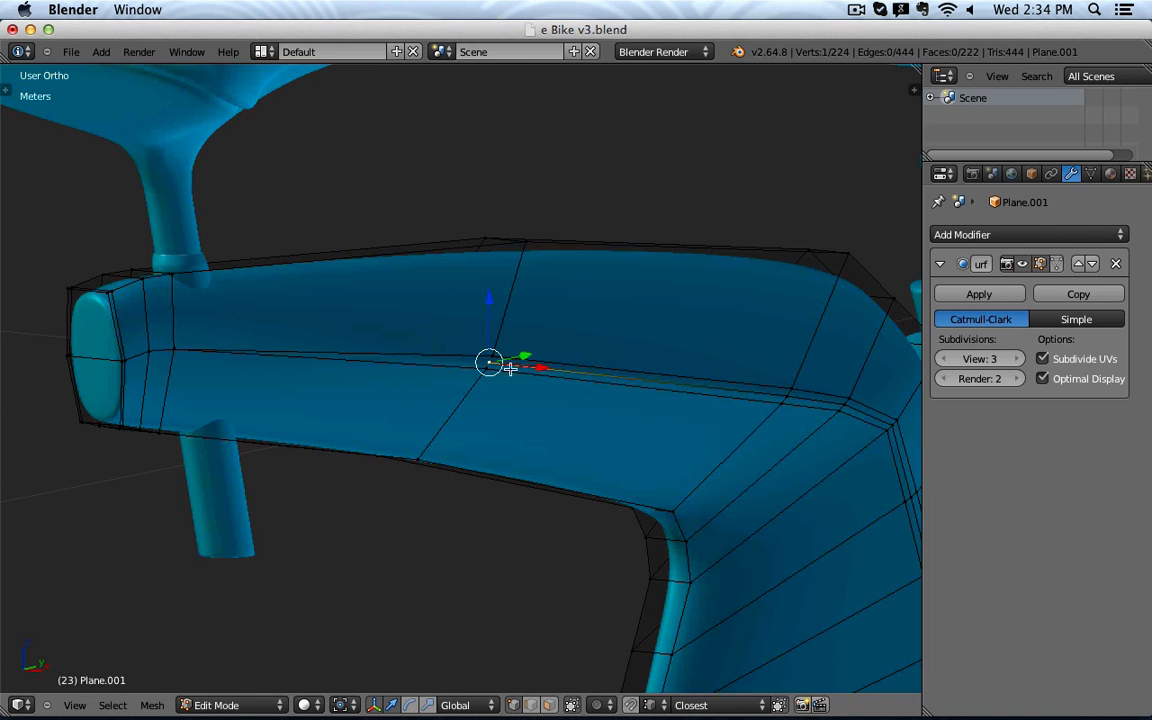
alt+right_click(581, 370)
key(x)
click(580, 372)
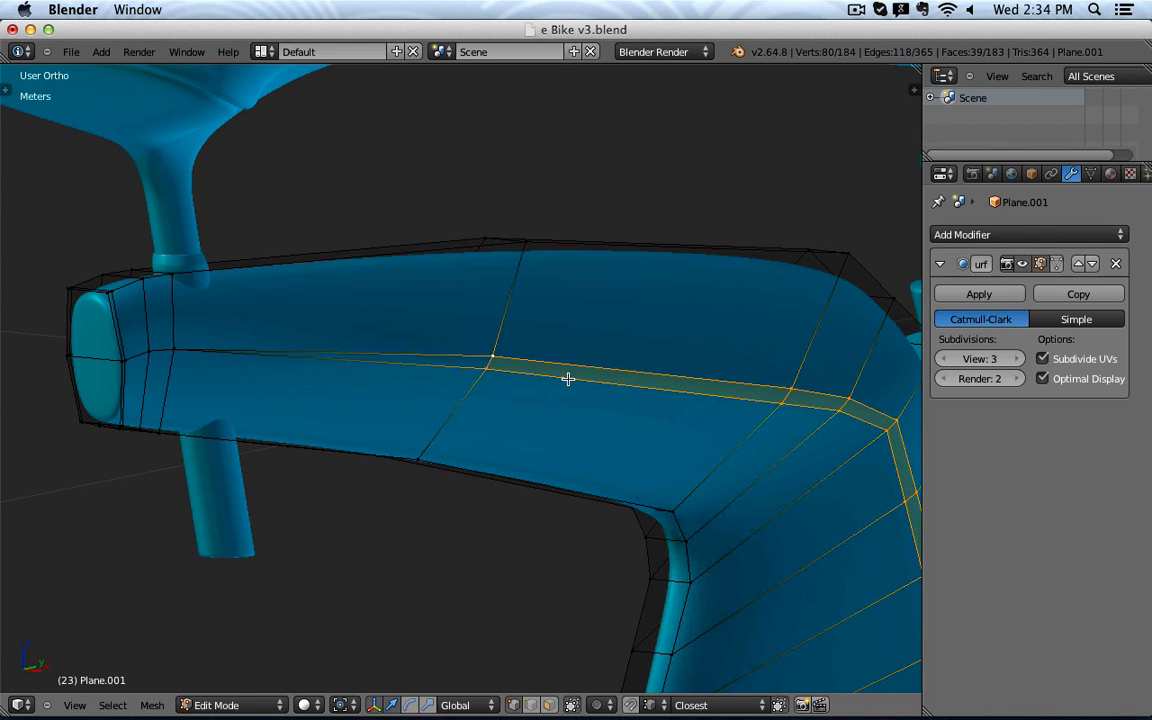
Step: Check the top tube's crease in wireframe and as the smoothed surface in Object Mode
key(z)
scroll(522, 445, down, 4)
key(z)
key(Tab)
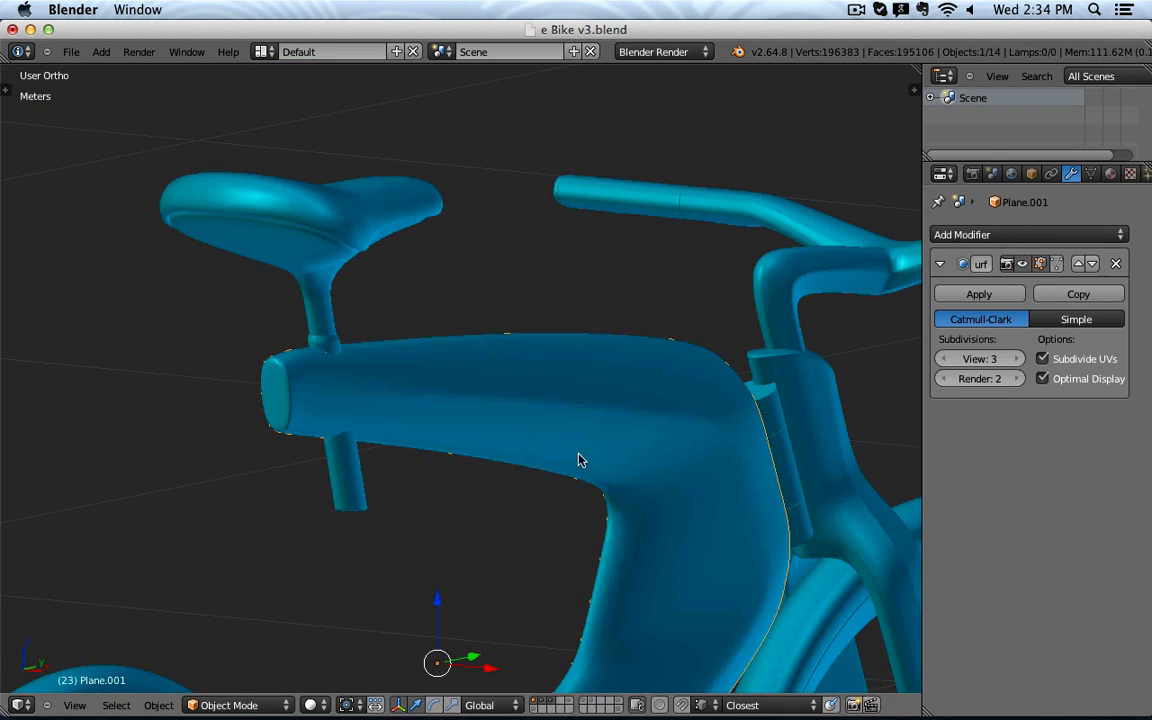
scroll(527, 440, up, 3)
Step: Inspect the vertices at both ends of the tapering crease face on the top tube and bring up the vertex merge option
key(Tab)
scroll(481, 419, up, 4)
shift+middle_drag(421, 404, 558, 373)
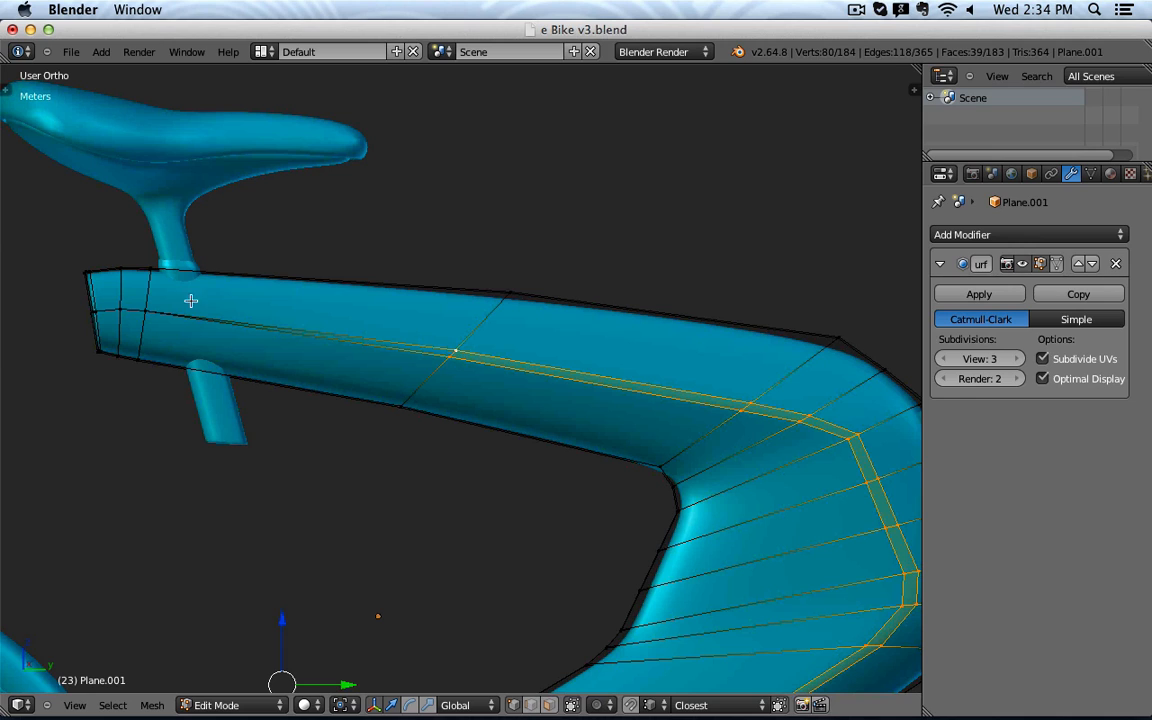
right_click(146, 311)
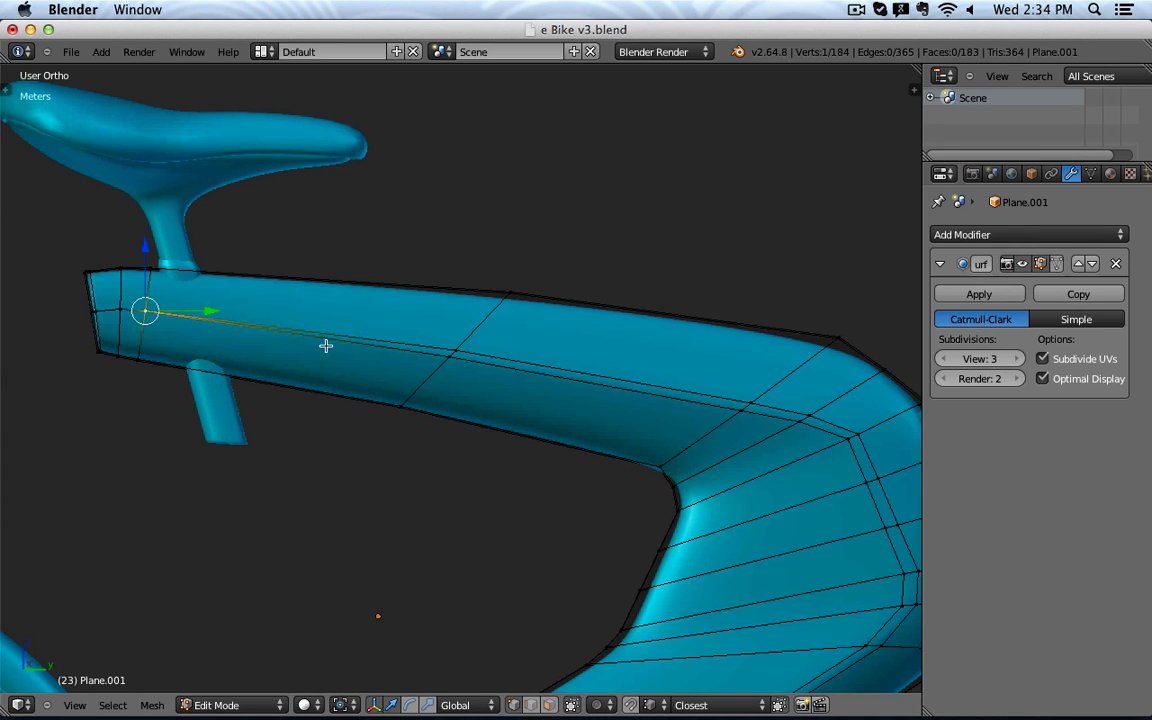
right_click(445, 350)
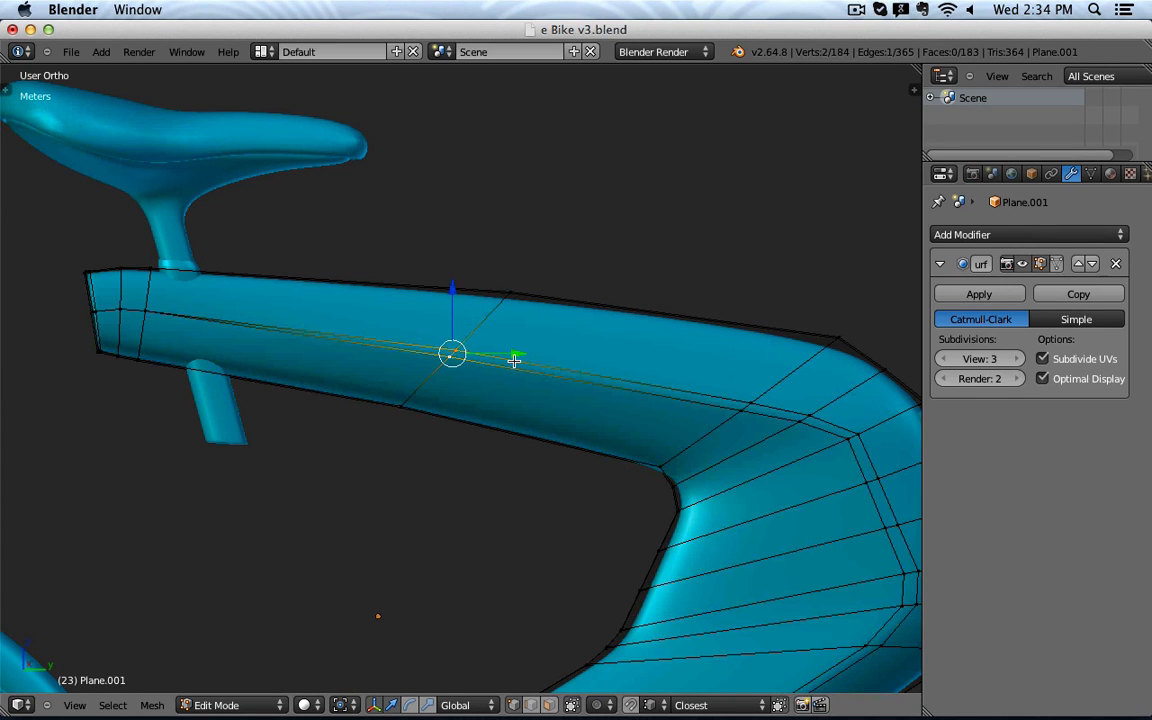
key(w)
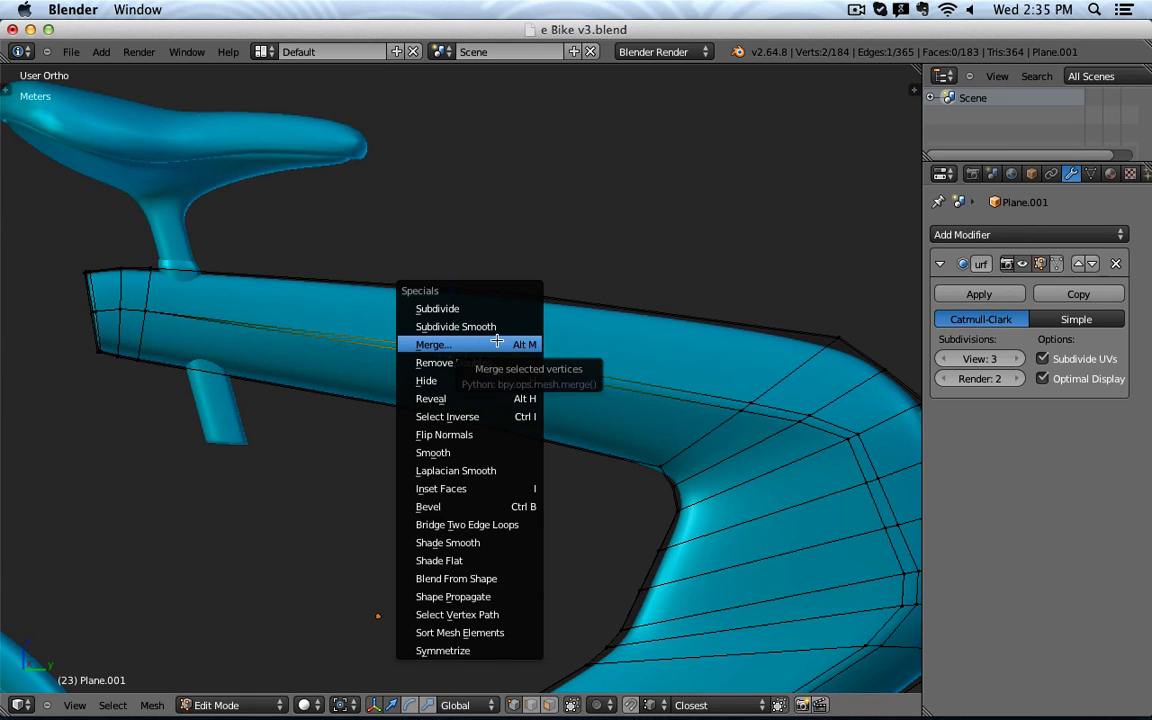
Step: Box-select the mid-height vertices at the top tube's rear end and examine them in wireframe
key(z)
key(b)
drag(85, 303, 177, 330)
middle_drag(177, 330, 211, 380)
key(z)
key(z)
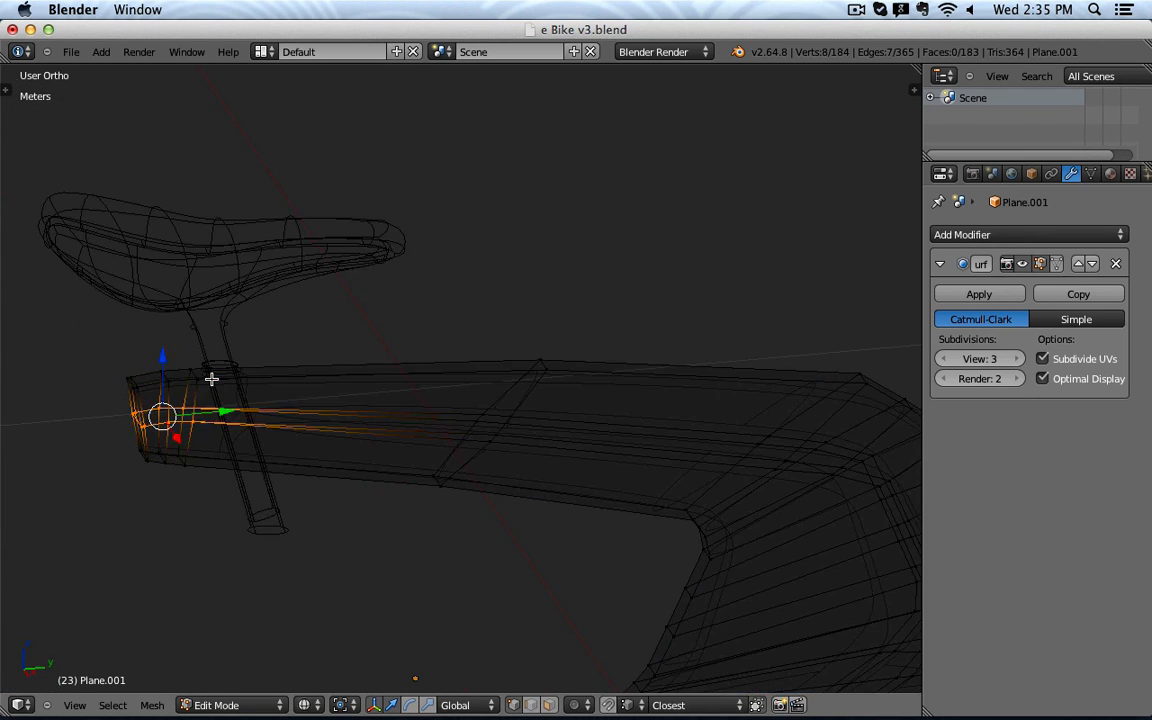
key(z)
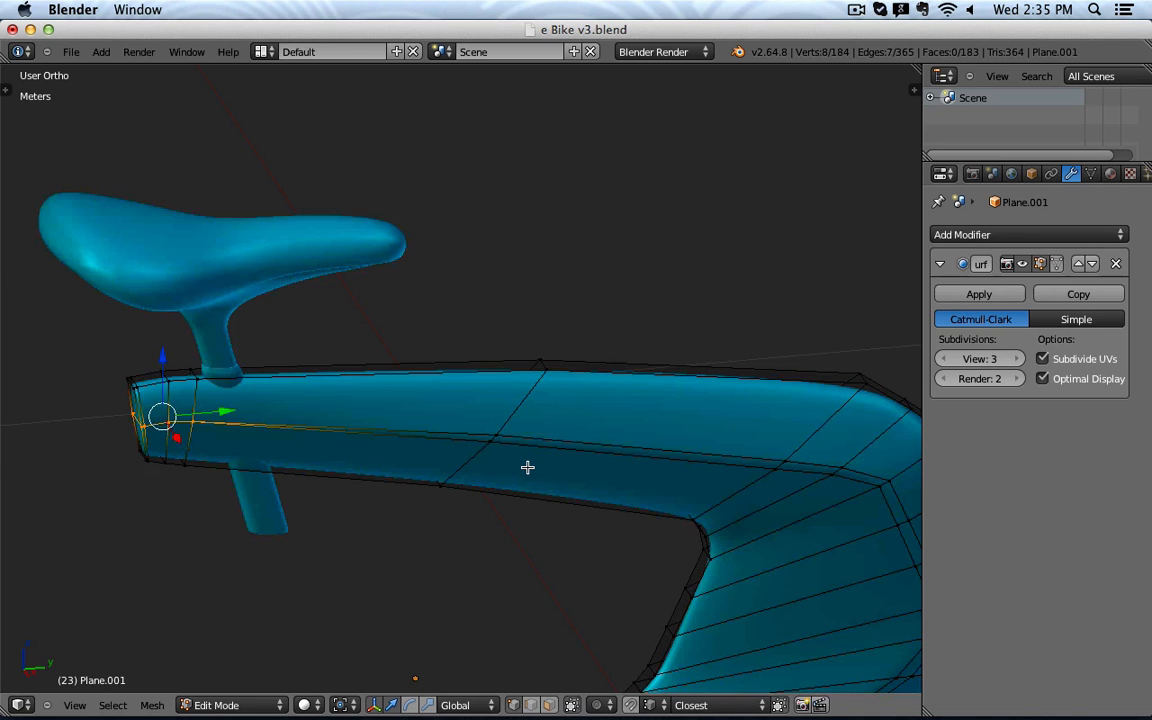
Step: Select the three vertices of the triangular face where the crease narrows toward the seat post
scroll(526, 460, up, 4)
scroll(526, 460, down, 2)
scroll(524, 442, up, 4)
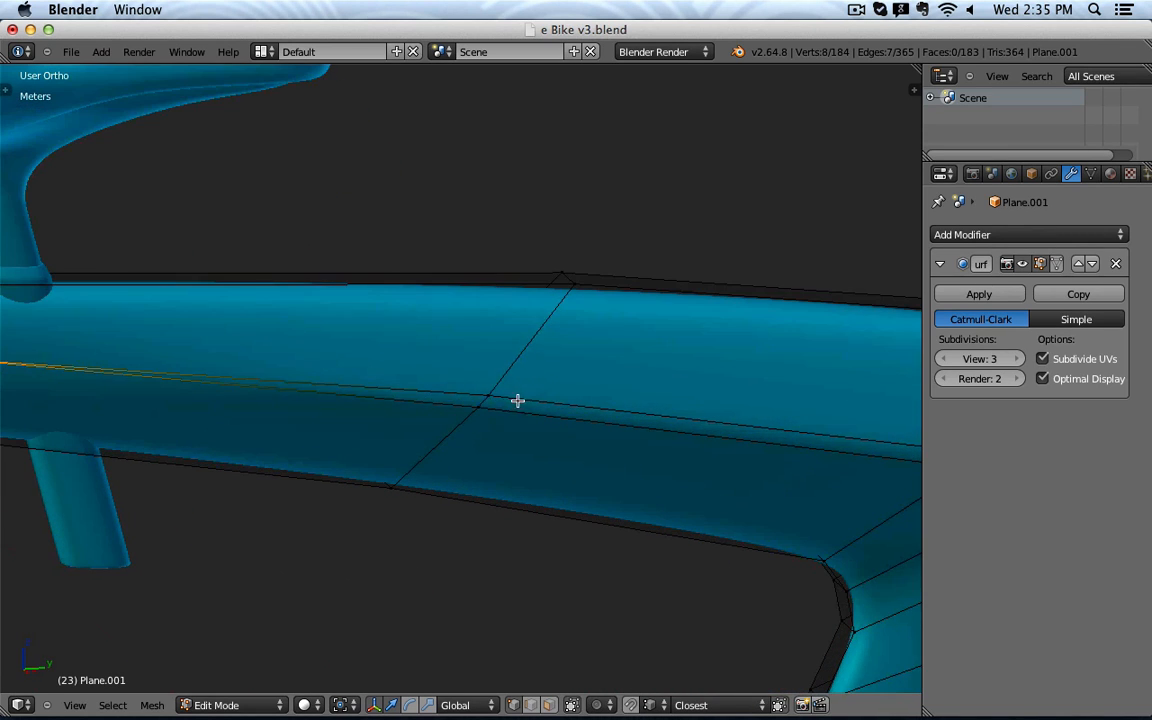
right_click(487, 413)
scroll(420, 410, down, 3)
ctrl+right_click(135, 395)
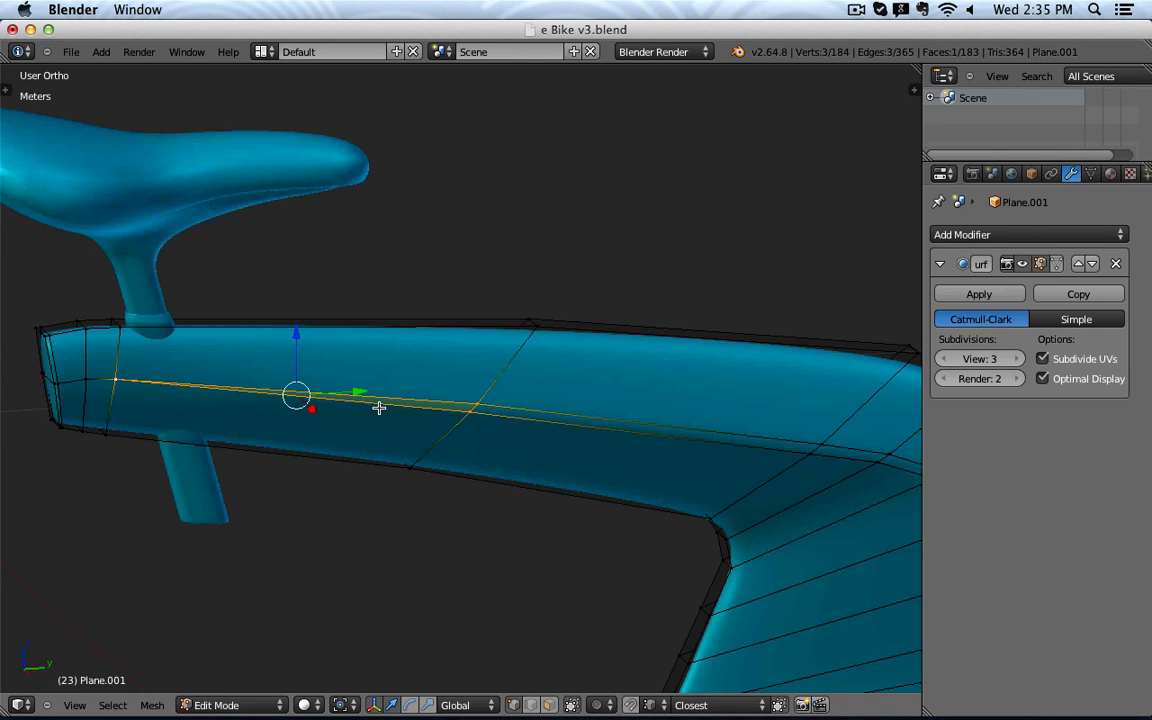
Step: Add one loop cut between the two parallel crease edges along the frame
scroll(478, 404, up, 1)
key(ctrl+r)
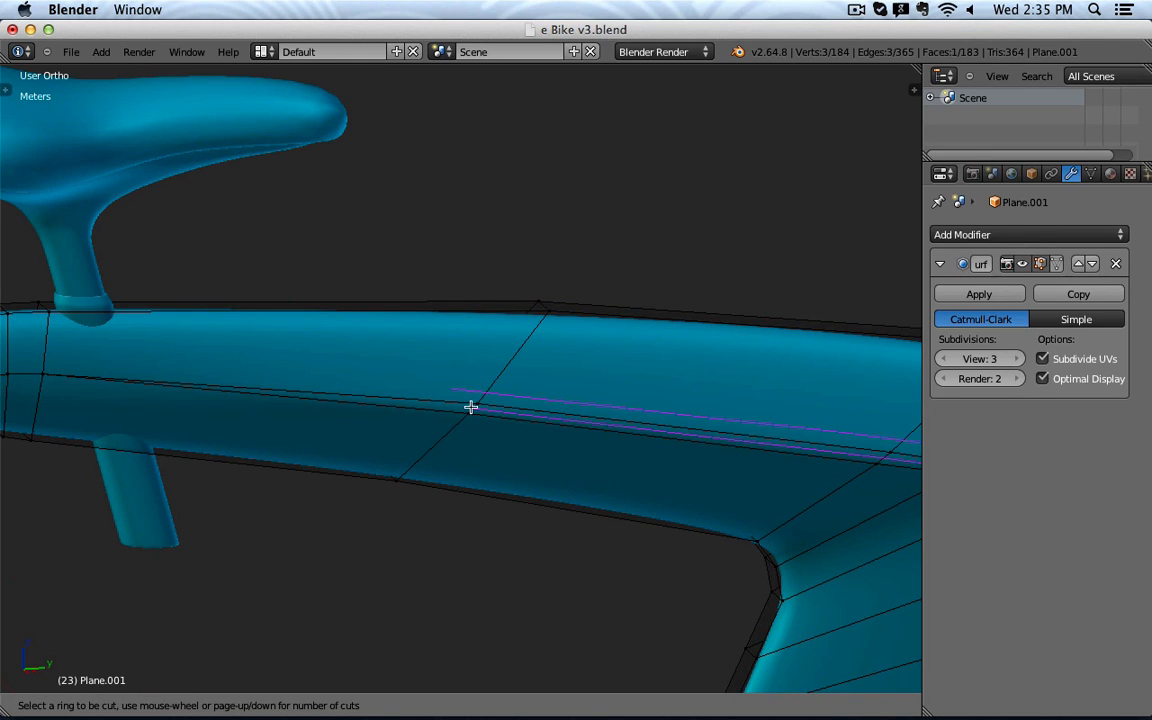
click(470, 408)
click(476, 415)
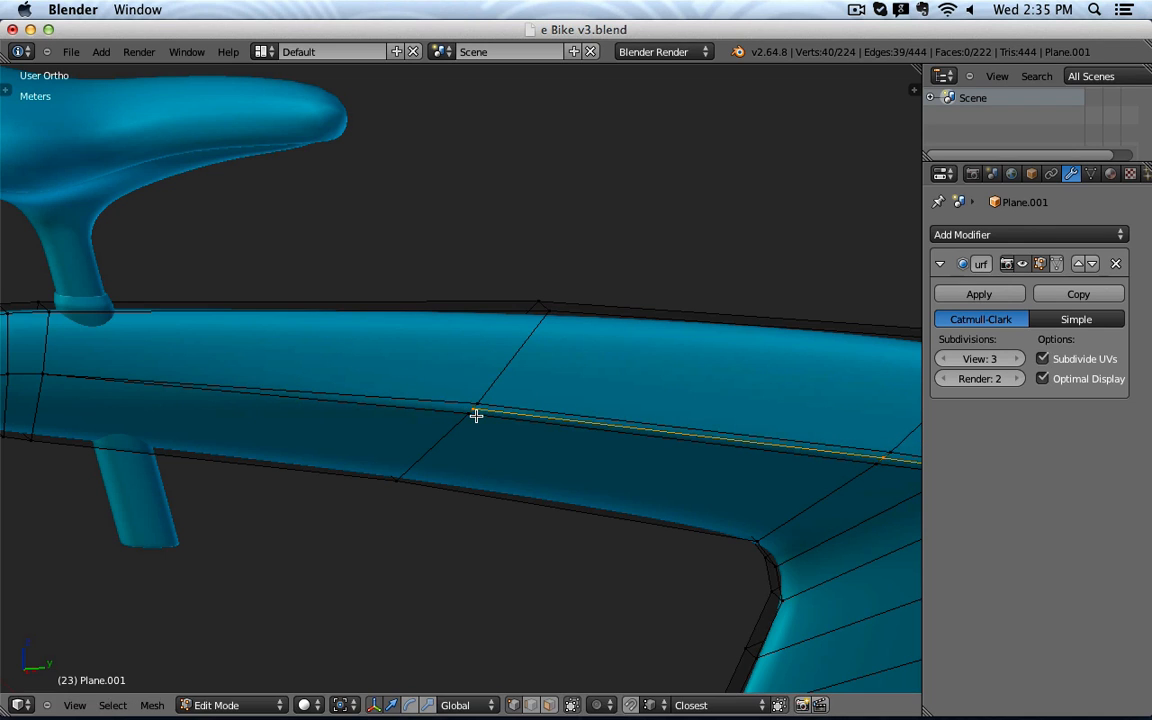
Step: Select the four vertices bounding the tapering crease face, including the tip near the seat post and the new cut's end vertex
right_click(480, 398)
shift+right_click(459, 415)
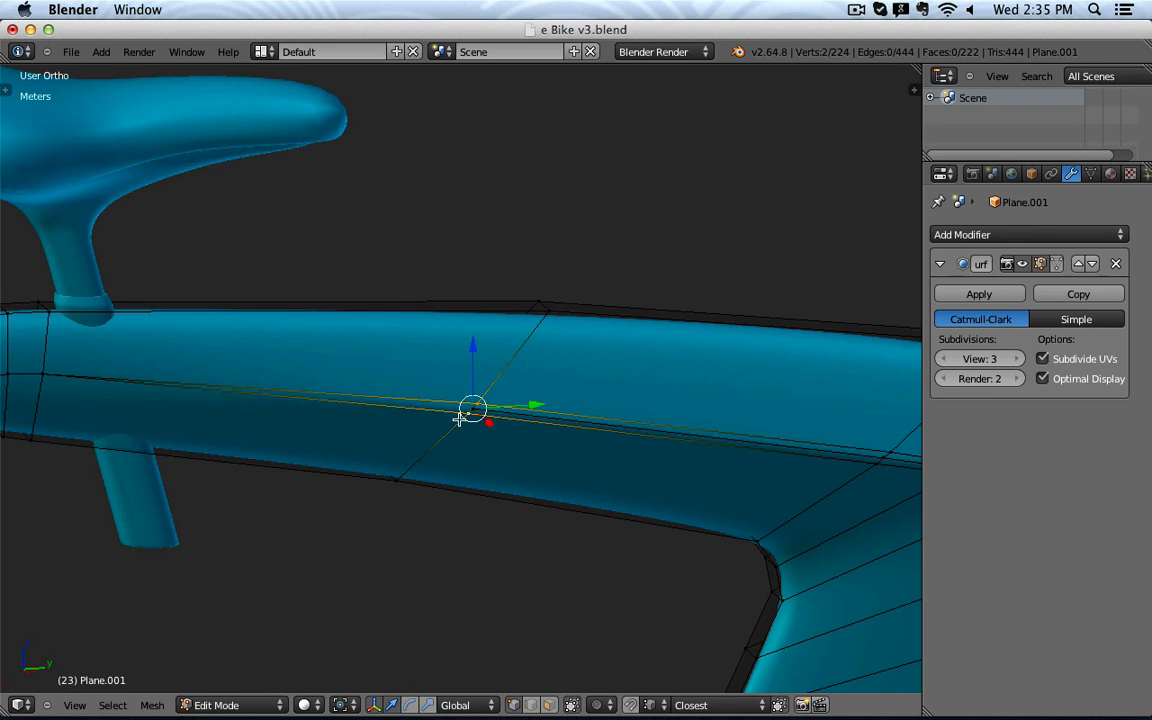
shift+right_click(63, 375)
shift+right_click(476, 409)
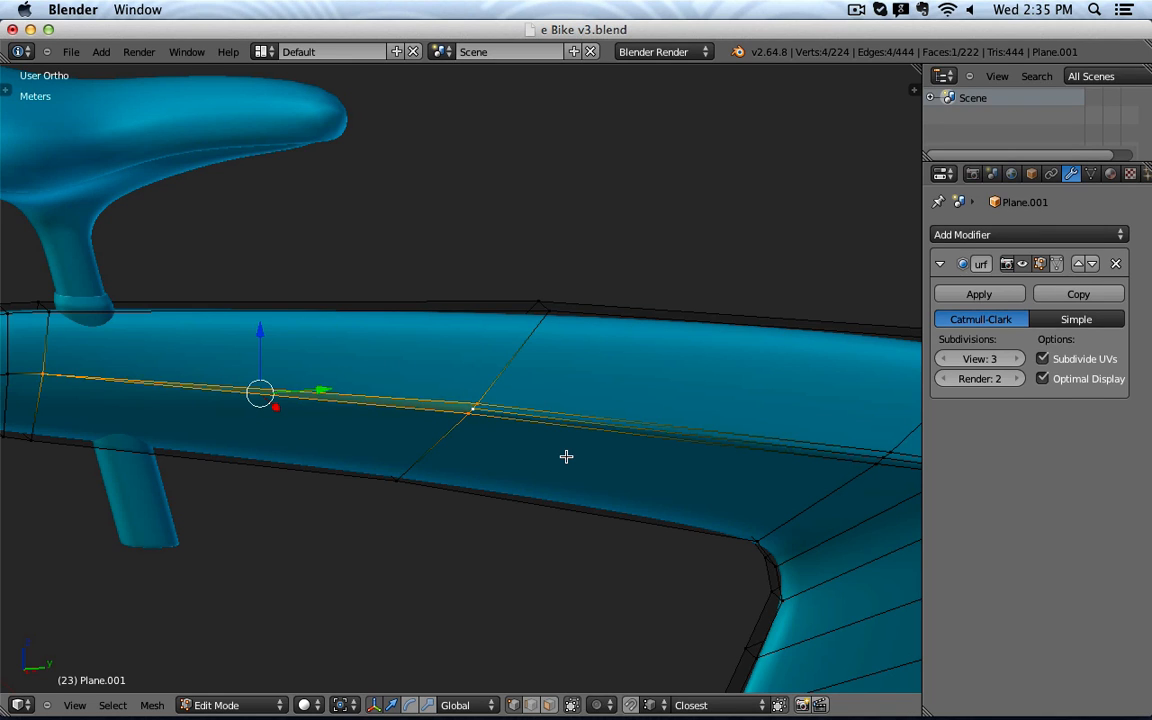
Step: Examine how the top tube's crease fades out, comparing the smoothed surface with the edit mesh and wireframe
scroll(566, 456, down, 2)
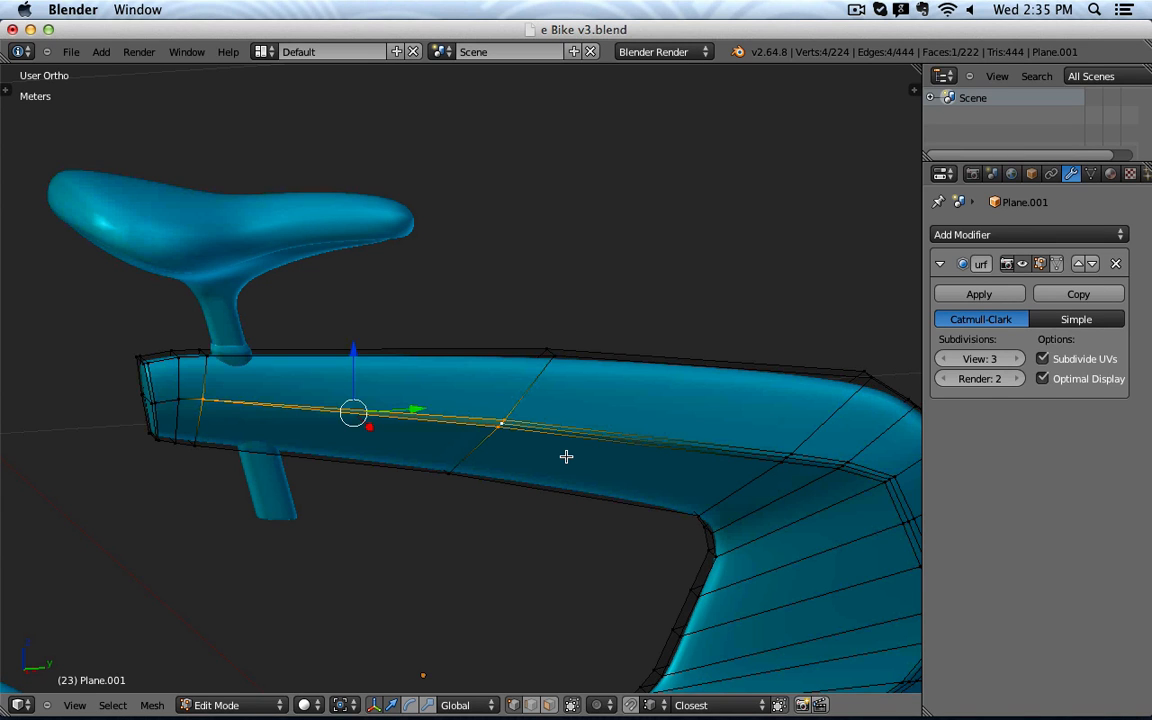
key(Tab)
middle_drag(566, 456, 546, 424)
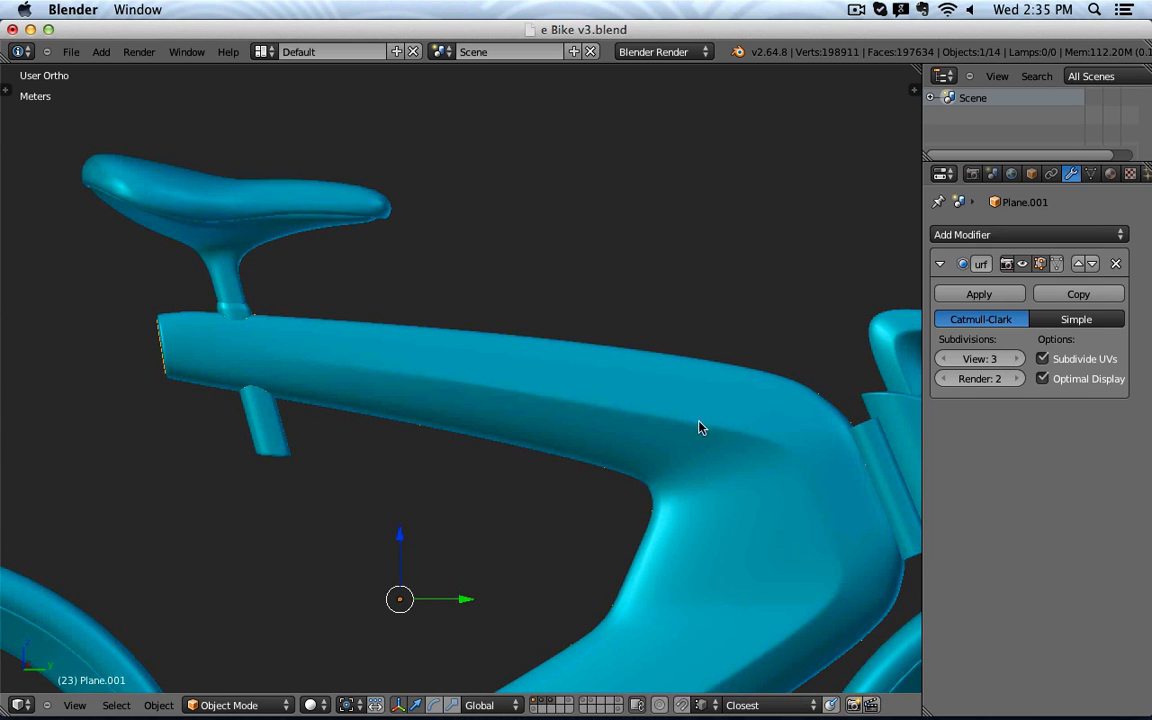
key(Tab)
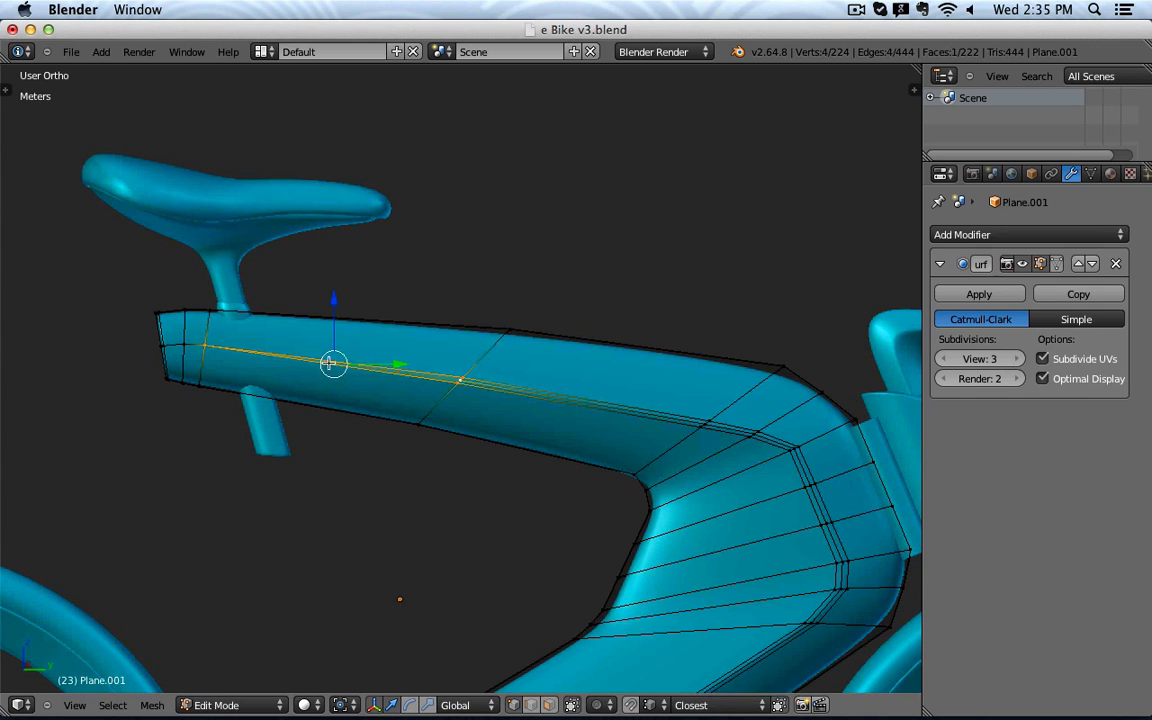
key(z)
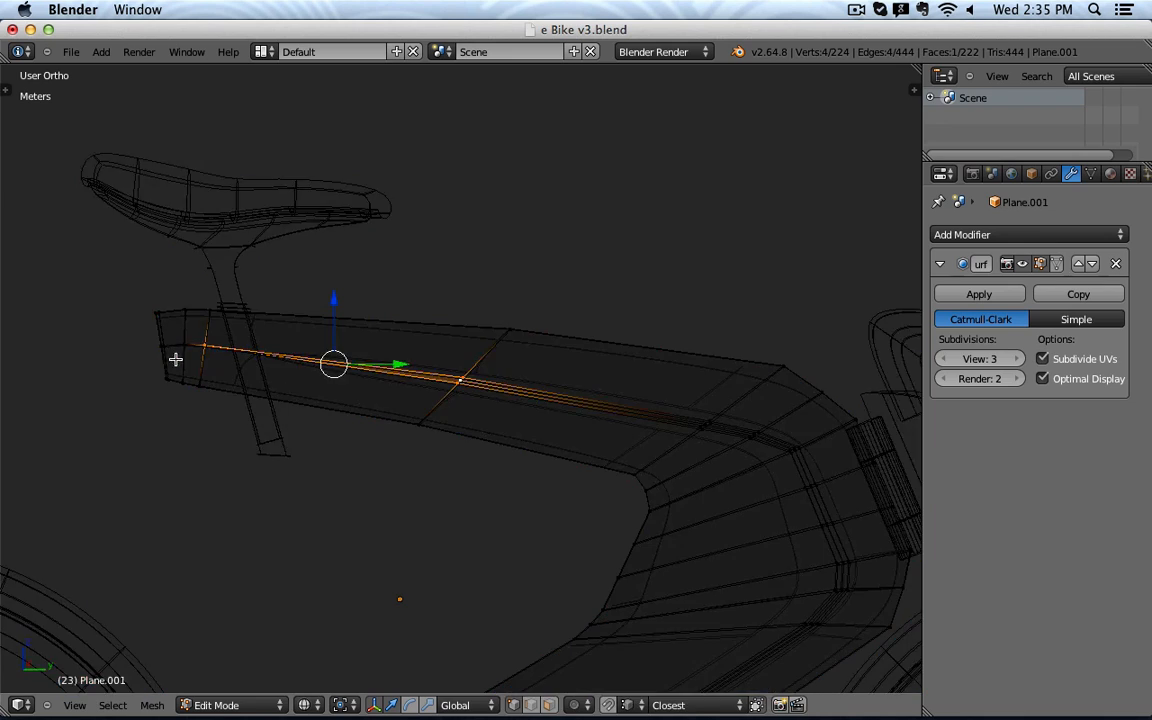
key(z)
middle_drag(248, 384, 626, 475)
scroll(610, 470, up, 6)
key(a)
key(b)
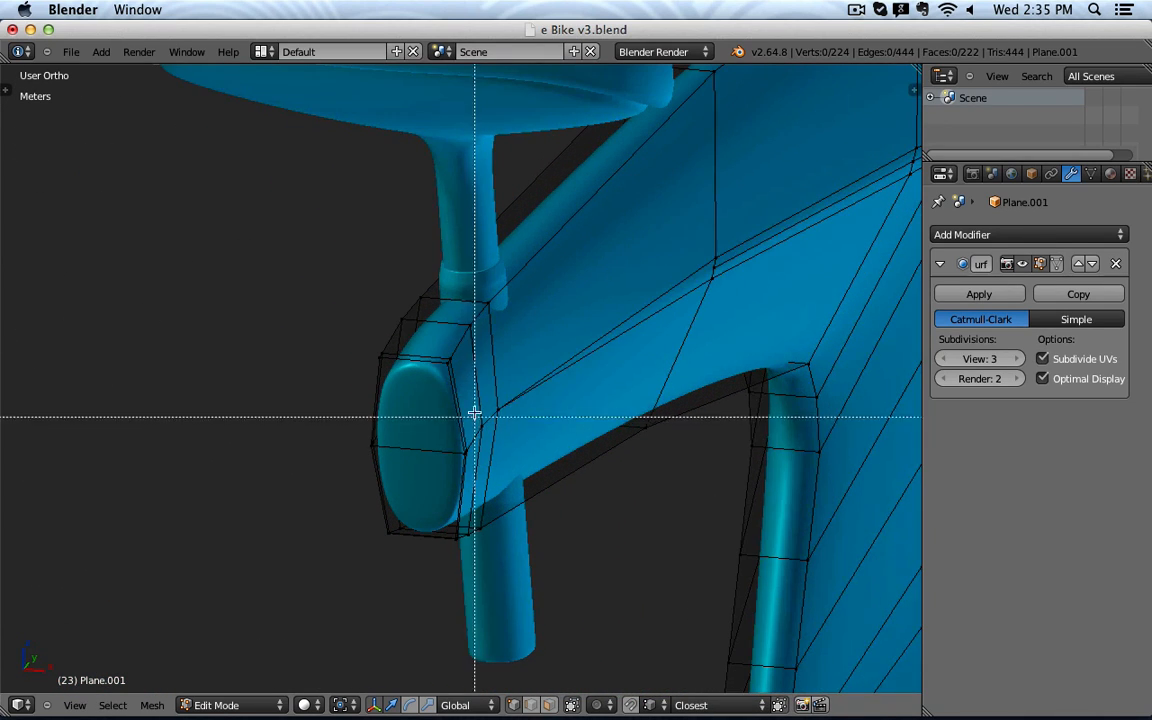
drag(438, 387, 543, 476)
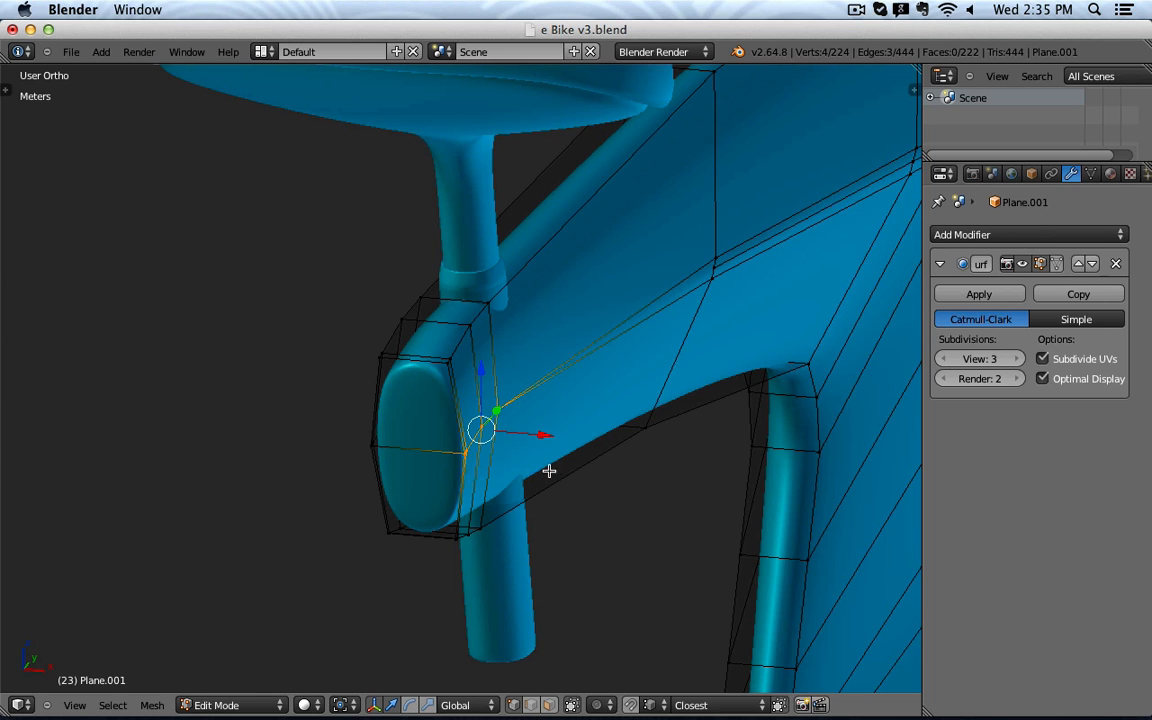
middle_drag(555, 440, 740, 416)
key(a)
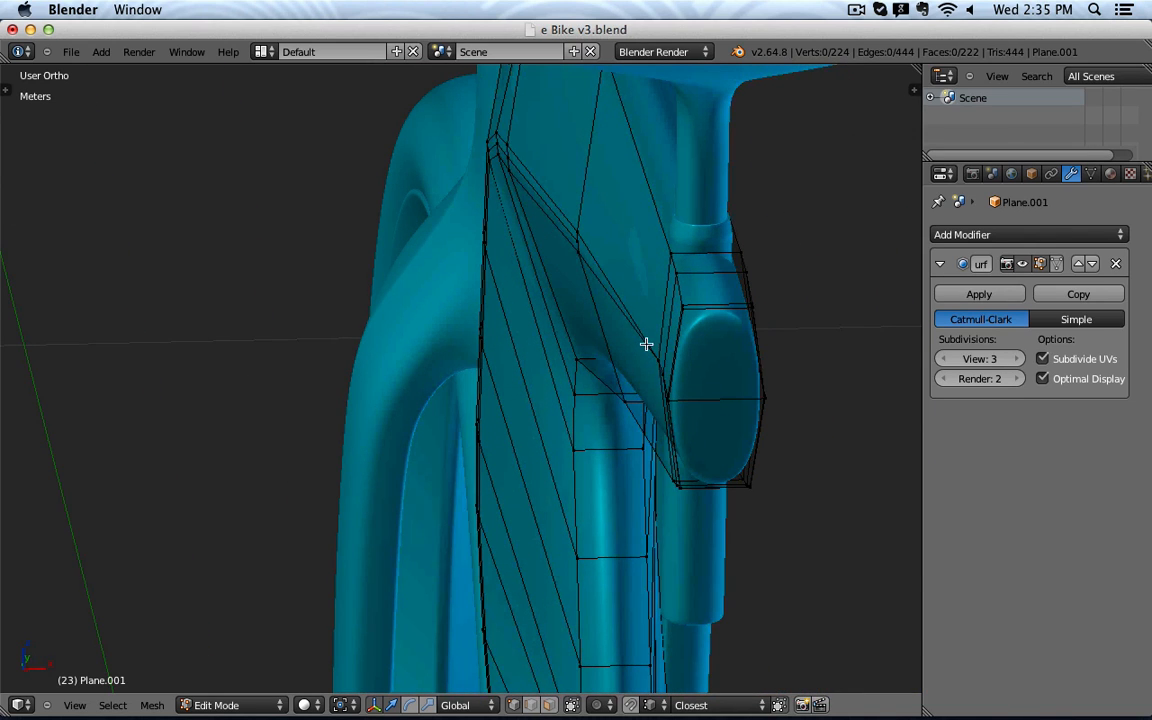
Step: Align the four side vertices at the top tube's rear end by scaling them to 0 along X
key(b)
drag(646, 342, 687, 404)
key(s)
key(x)
key(0)
key(Return)
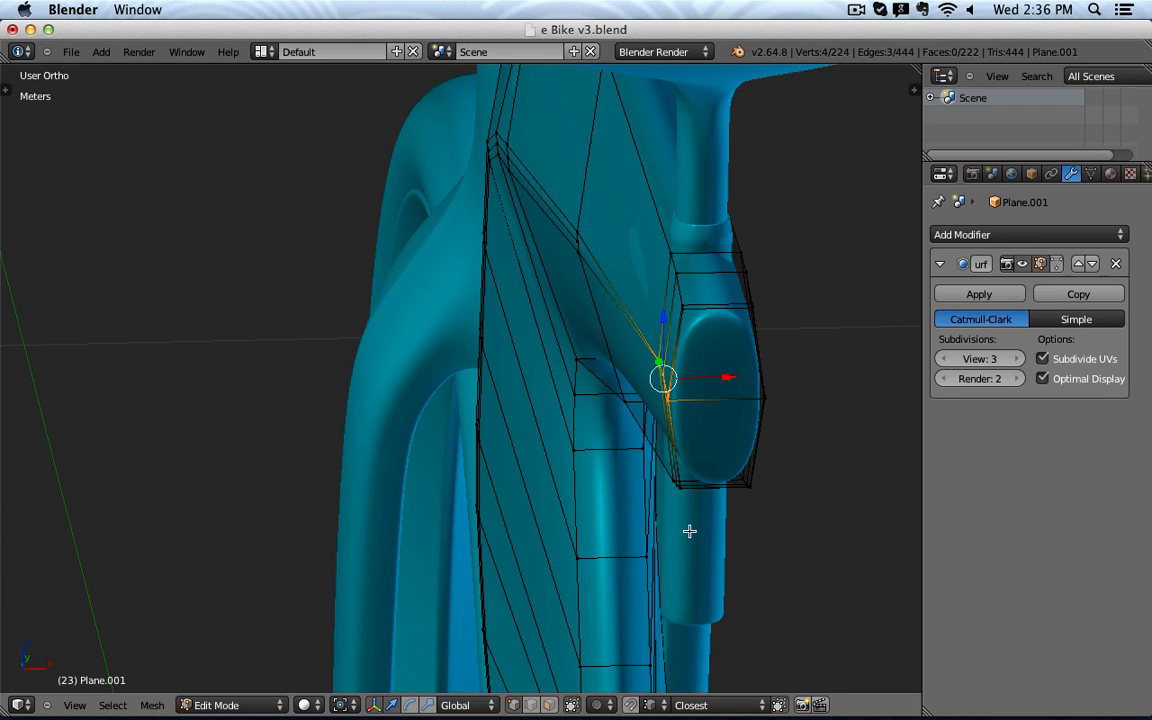
Step: Check the top tube's rear end and fading crease from several angles, in both edit mesh and smoothed form
key(Tab)
middle_drag(706, 517, 489, 444)
key(Tab)
middle_drag(153, 375, 500, 191)
key(Tab)
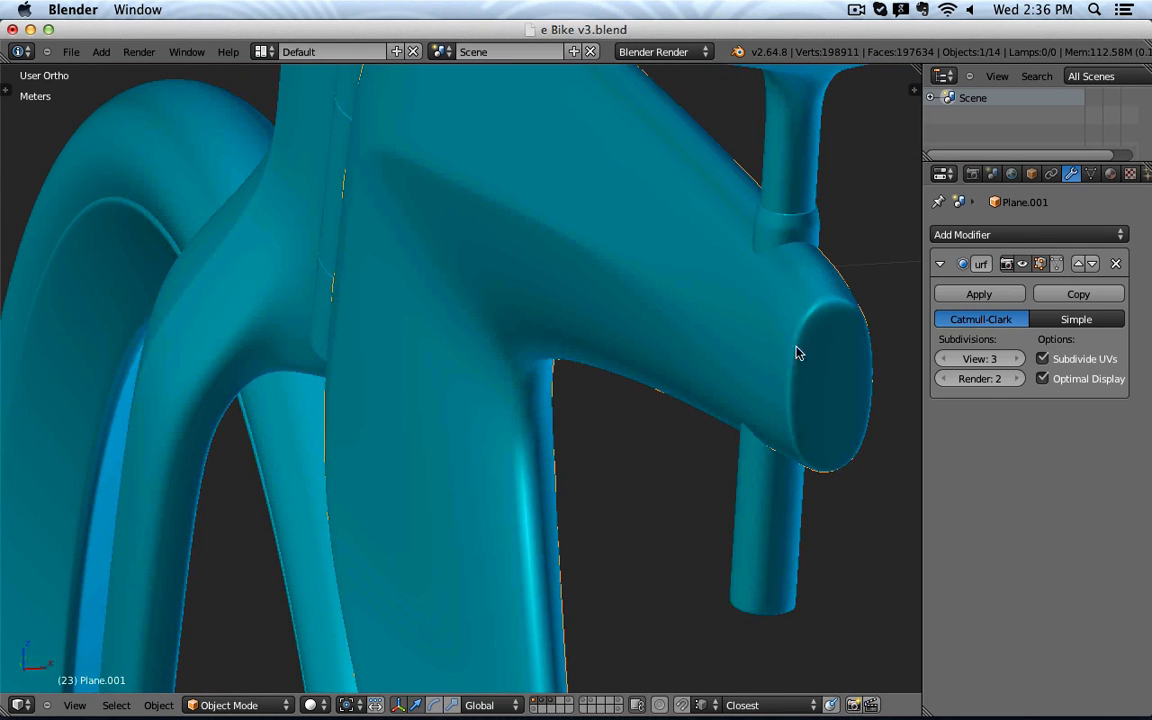
Step: Select the fork together with the handlebar and isolate the two from the rest of the bike
middle_drag(774, 429, 535, 452)
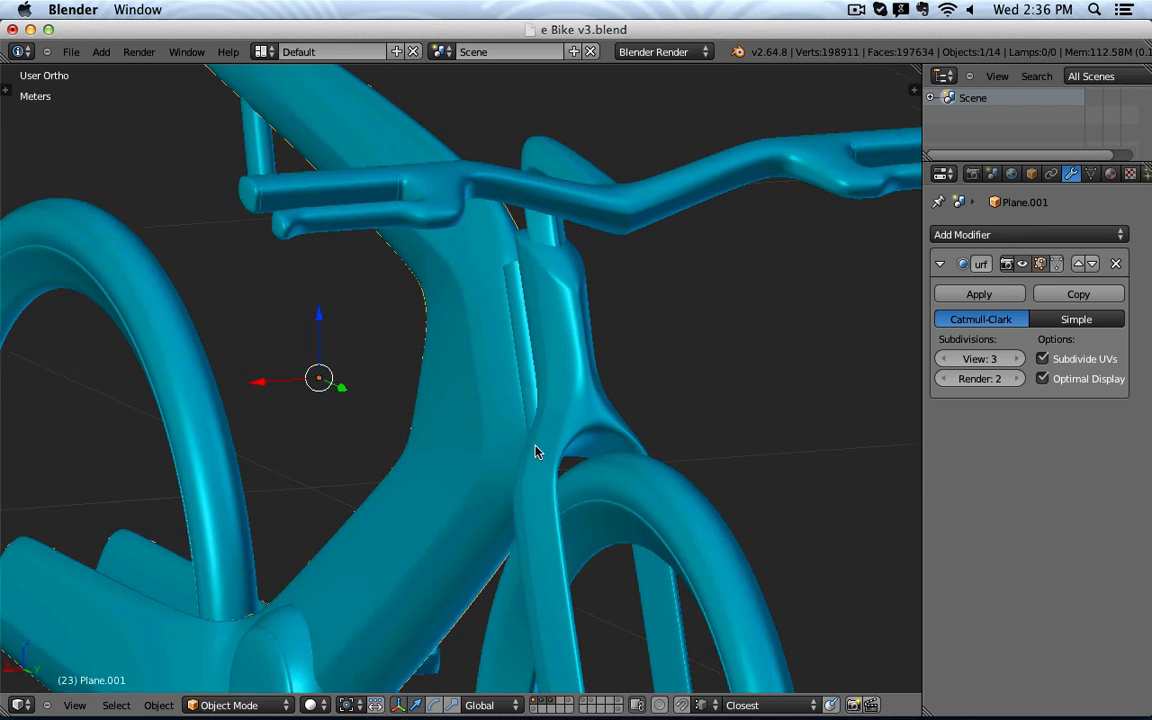
scroll(535, 452, down, 3)
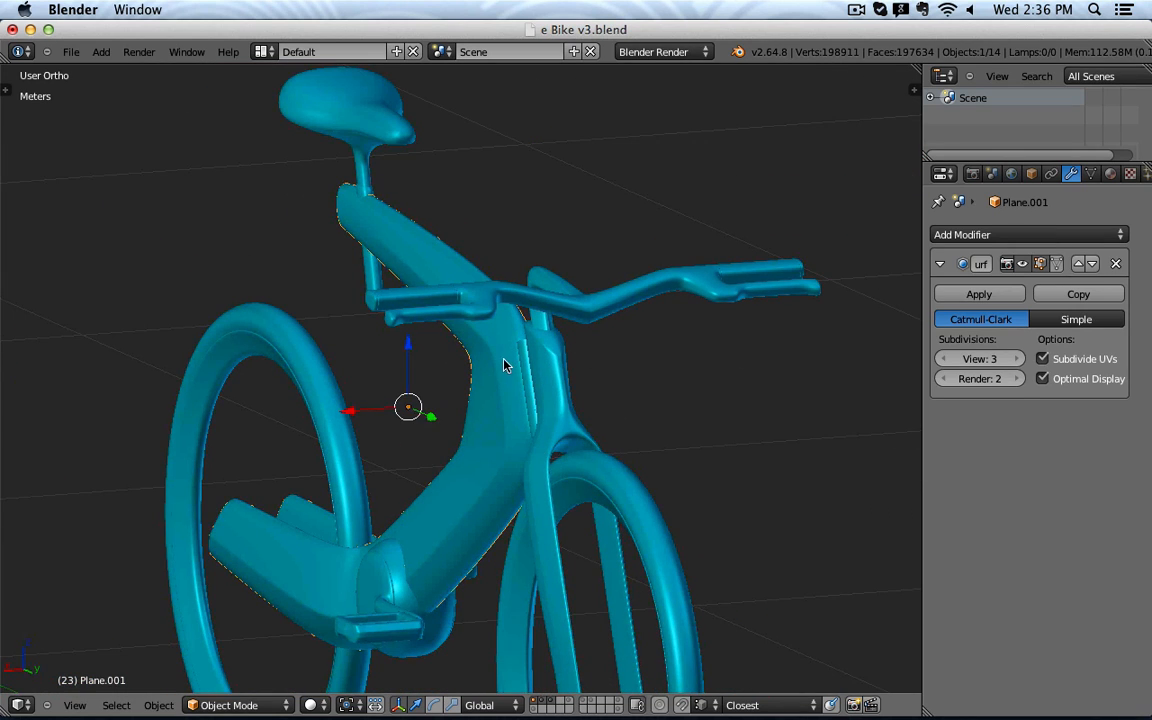
right_click(560, 350)
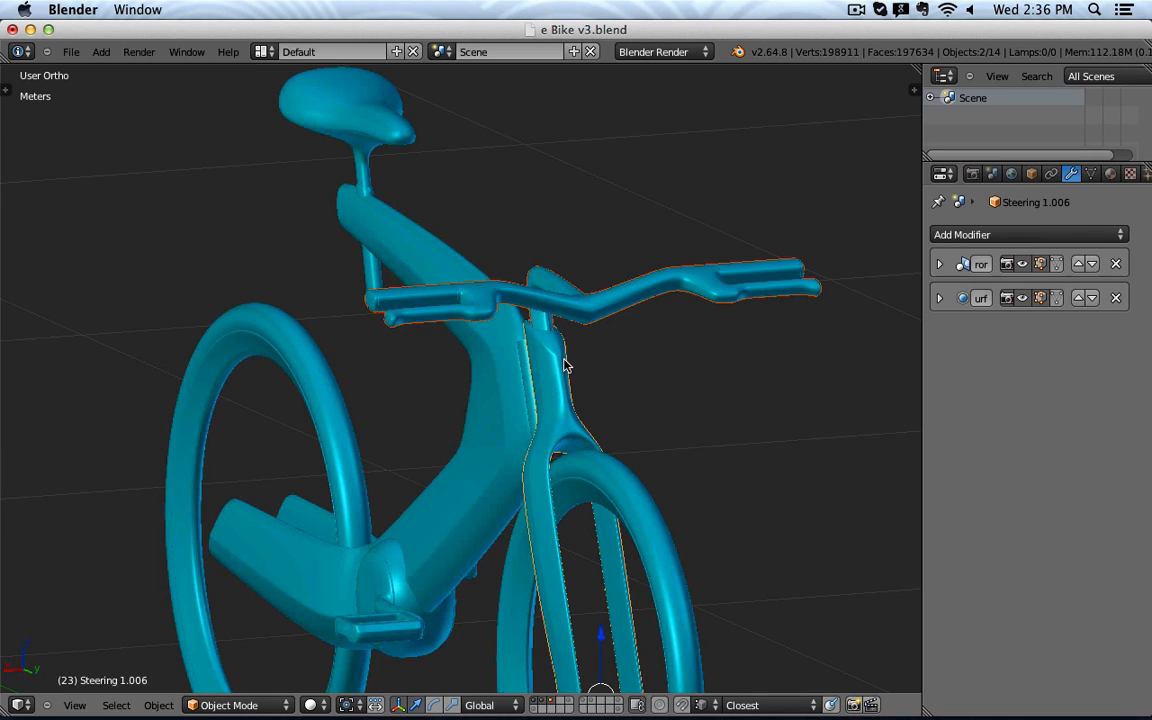
key(KP_Divide)
Step: Hide the handlebar and open the fork's mesh for editing
right_click(590, 325)
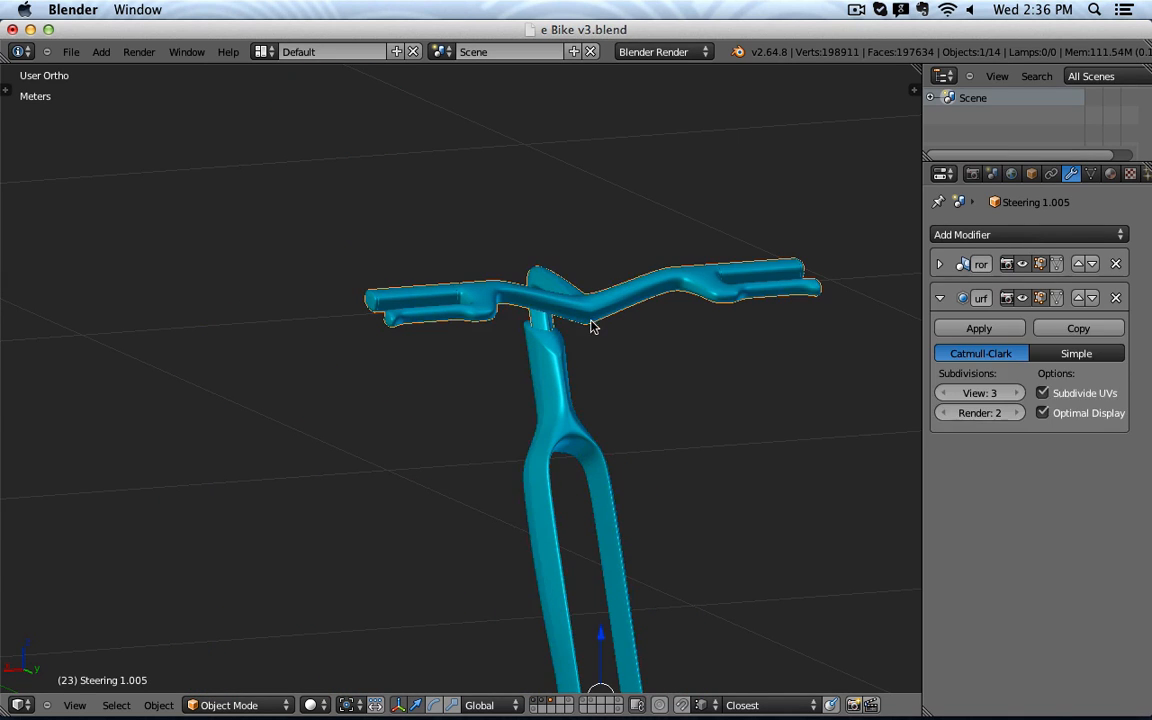
key(h)
right_click(581, 406)
key(Tab)
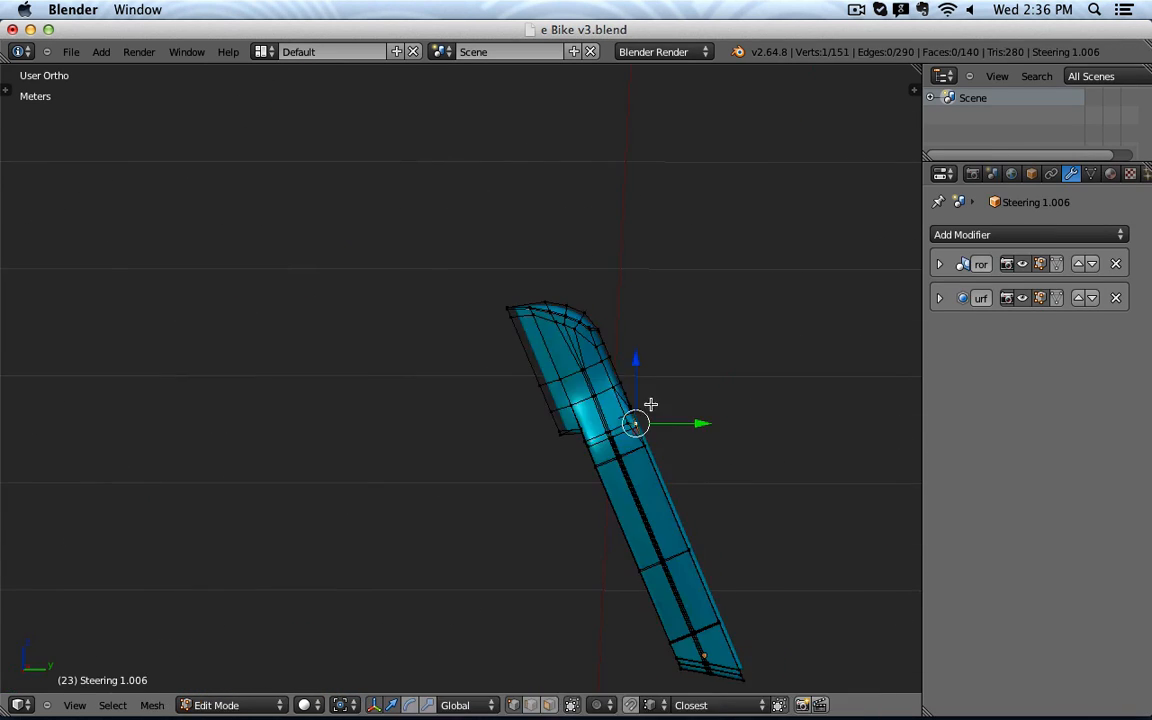
Step: Select the closely spaced loops running lengthwise along the middle of the fork's side
scroll(632, 401, up, 2)
shift+middle_drag(728, 507, 647, 359)
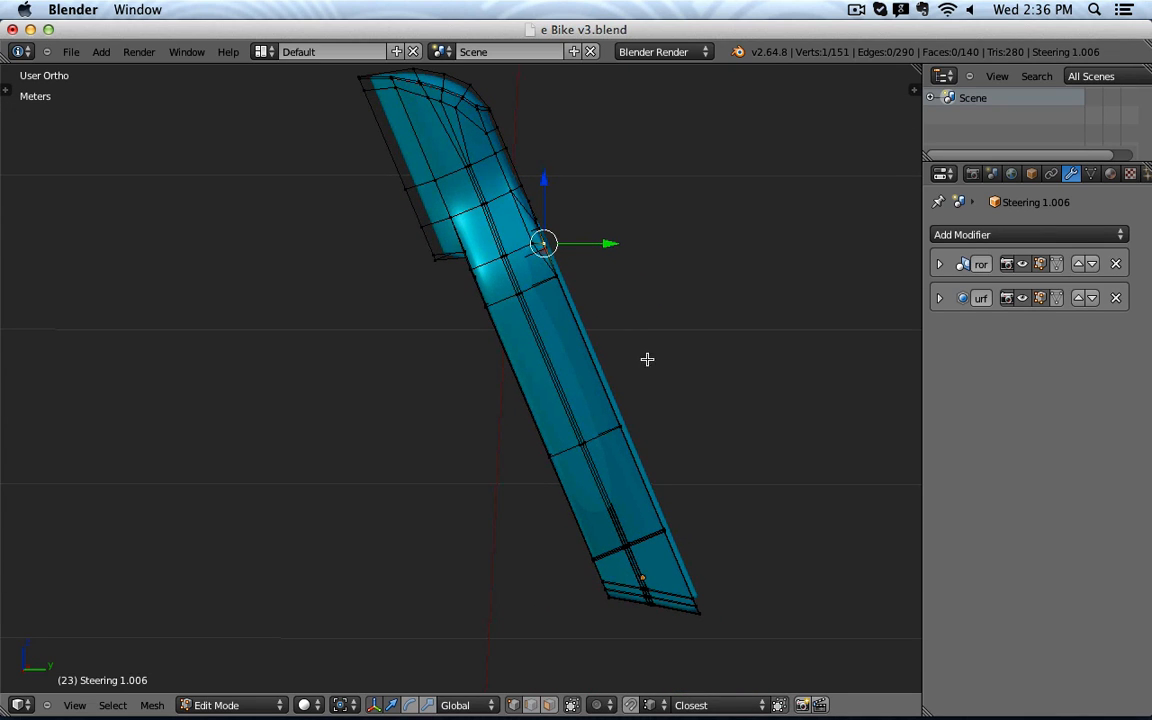
alt+right_click(540, 341)
alt+shift+right_click(540, 356)
alt+shift+right_click(555, 362)
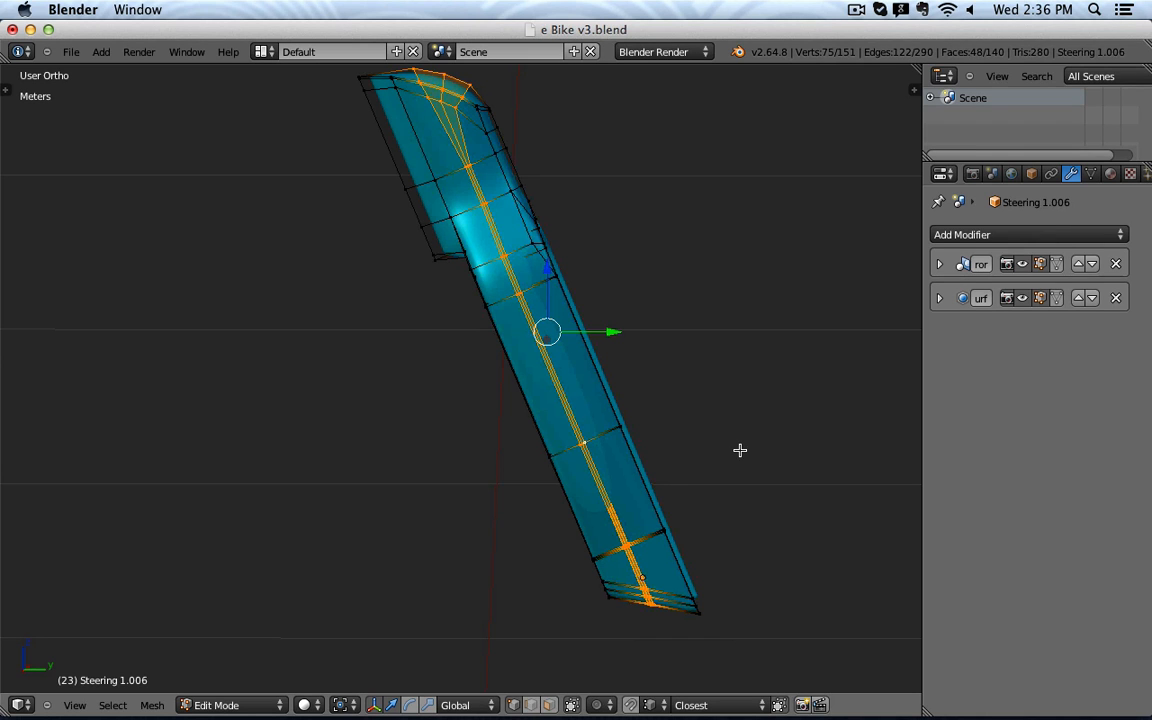
Step: Examine how the side loops spread out at the fork's upper end, comparing the smoothed surface with the edit mesh
shift+middle_drag(587, 368, 709, 568)
scroll(602, 337, up, 3)
key(Tab)
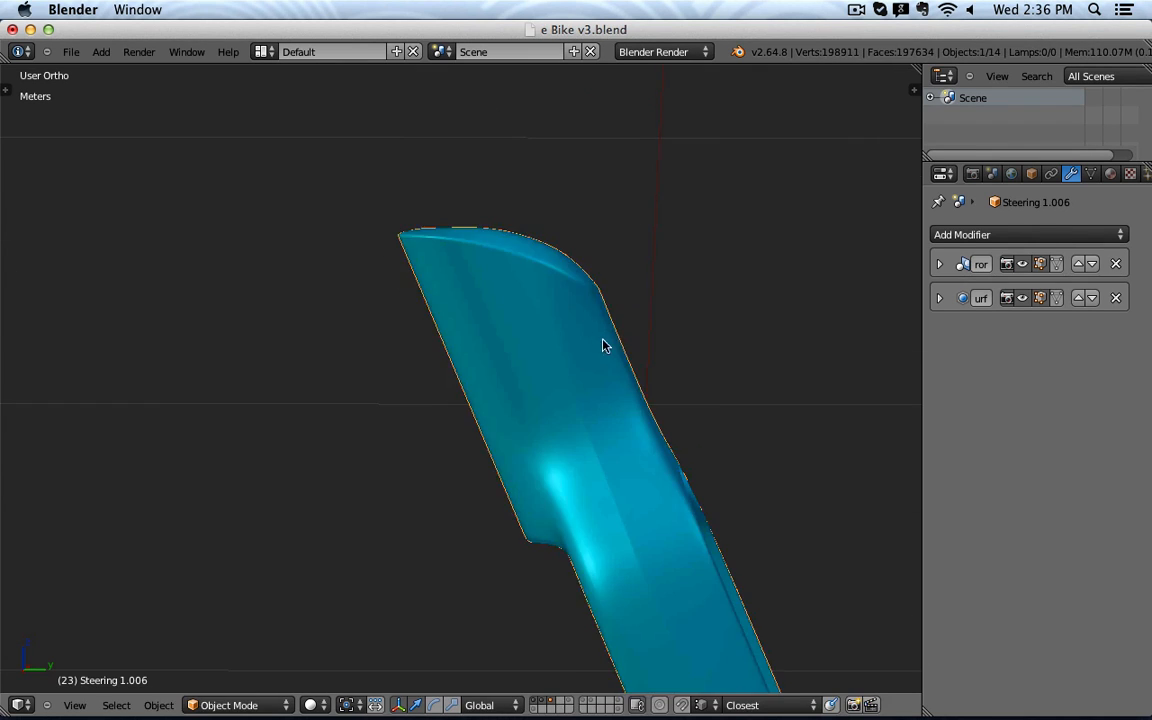
key(z)
key(z)
key(Tab)
scroll(527, 234, up, 2)
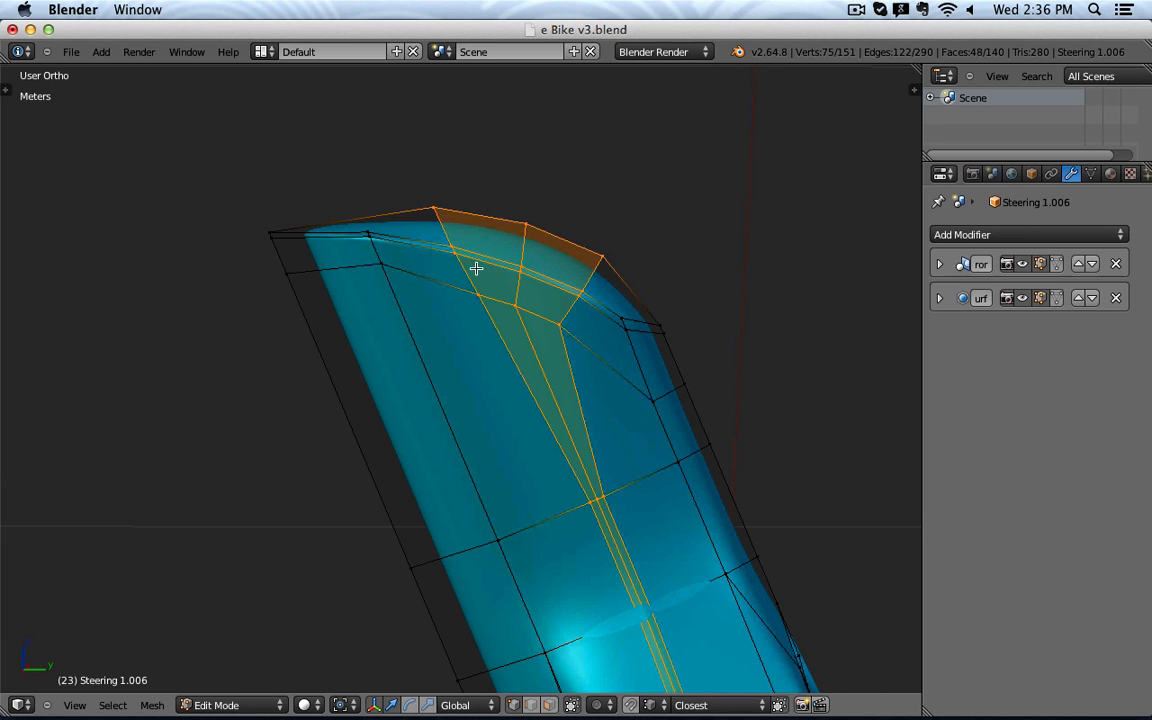
key(Tab)
key(Tab)
Step: Select the narrow face loop along the fork's upper rim crease and compare it with the smoothed surface
alt+right_click(400, 244)
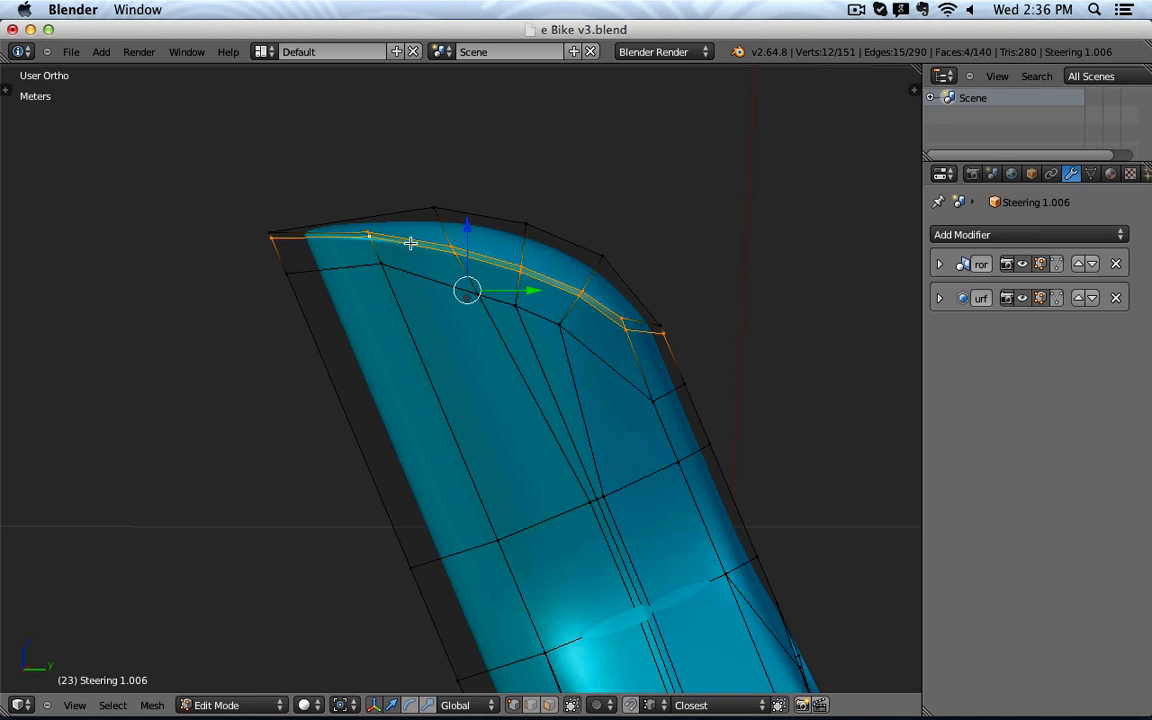
key(Tab)
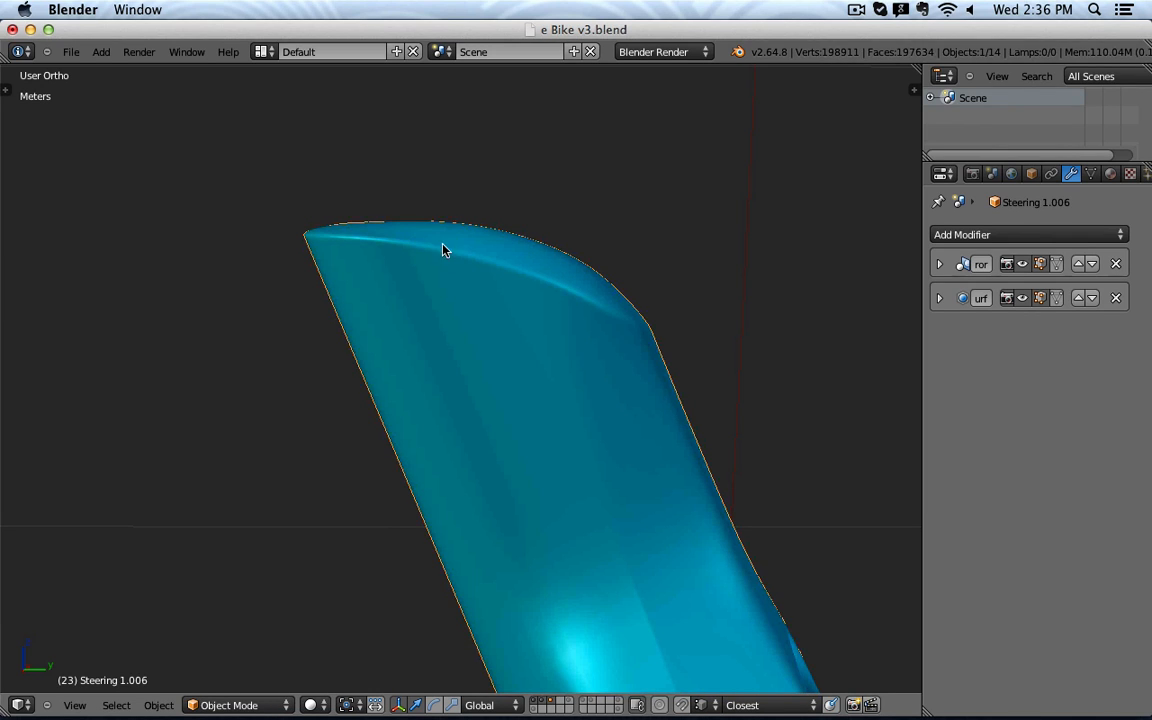
key(Tab)
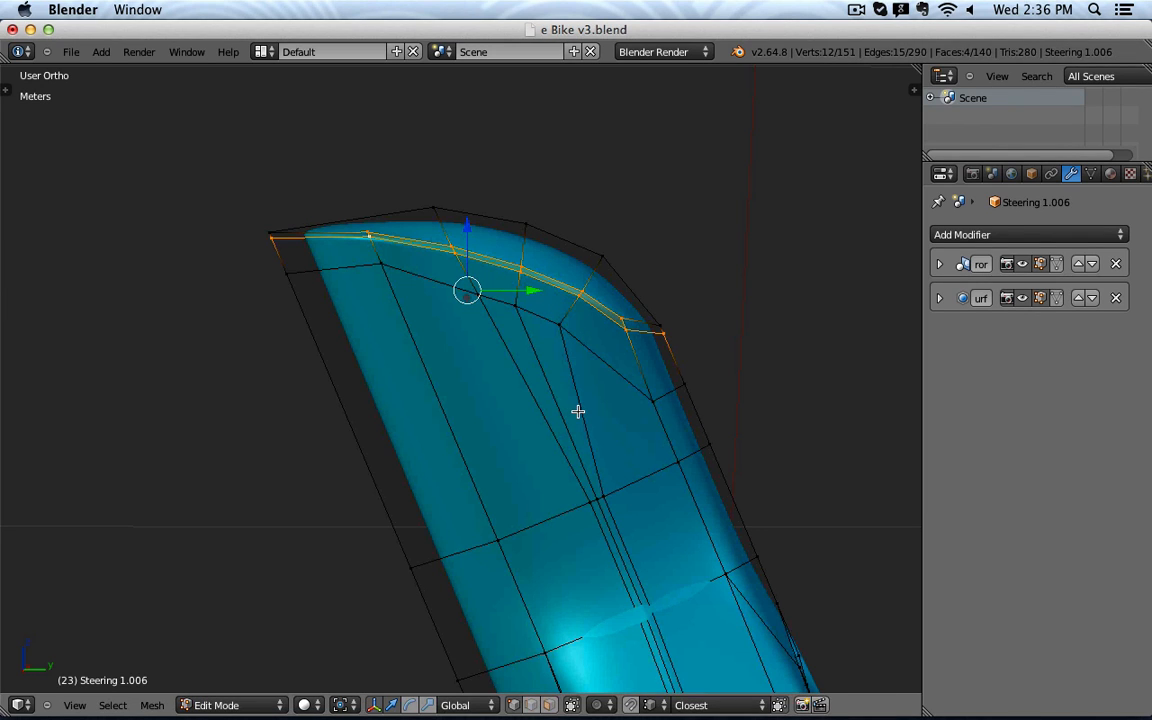
Step: Try moving the two forward vertex pairs on the fork's rim crease next to the pair nearer the frame
key(a)
key(z)
key(b)
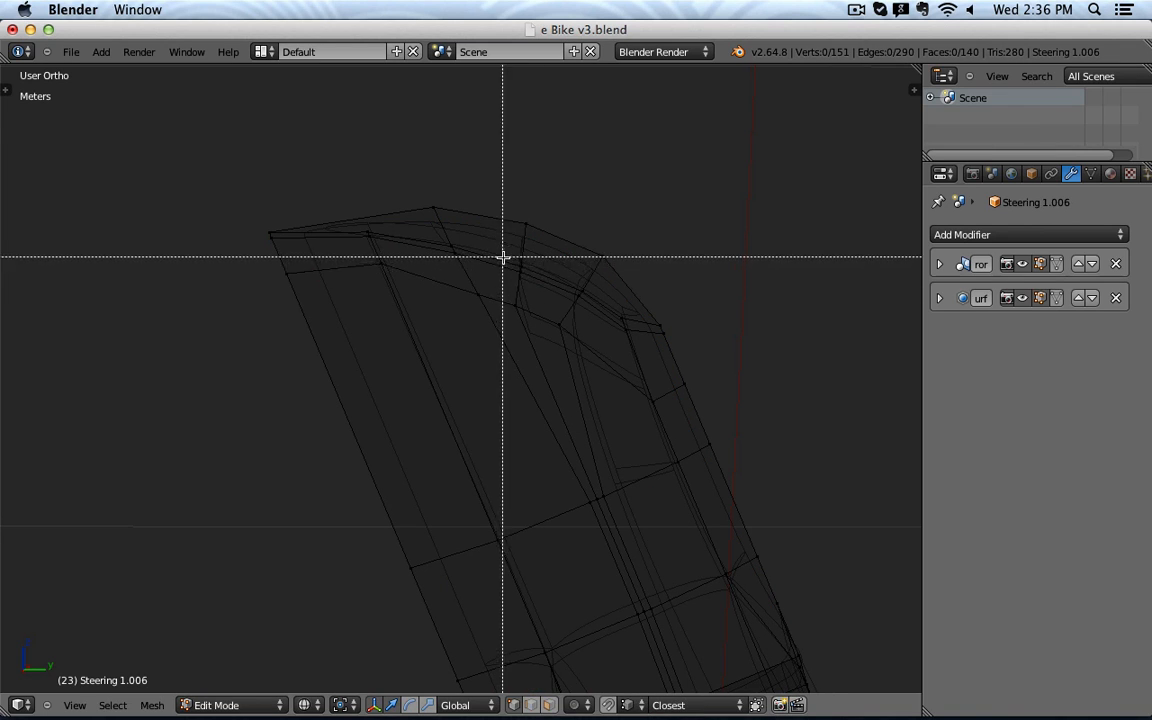
drag(504, 257, 589, 298)
key(g)
click(479, 262)
key(a)
key(b)
key(g)
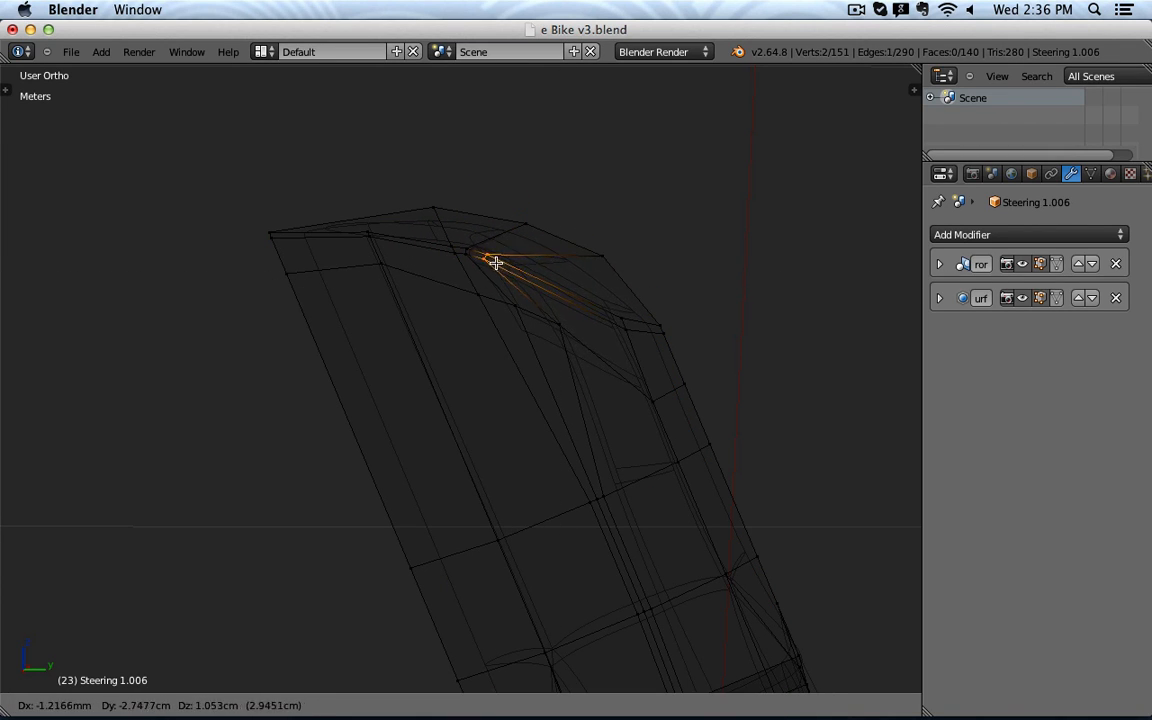
click(489, 260)
Step: Try moving the two single vertices below the rim crease toward the frame, bunching the side loops together
key(a)
right_click(512, 306)
key(g)
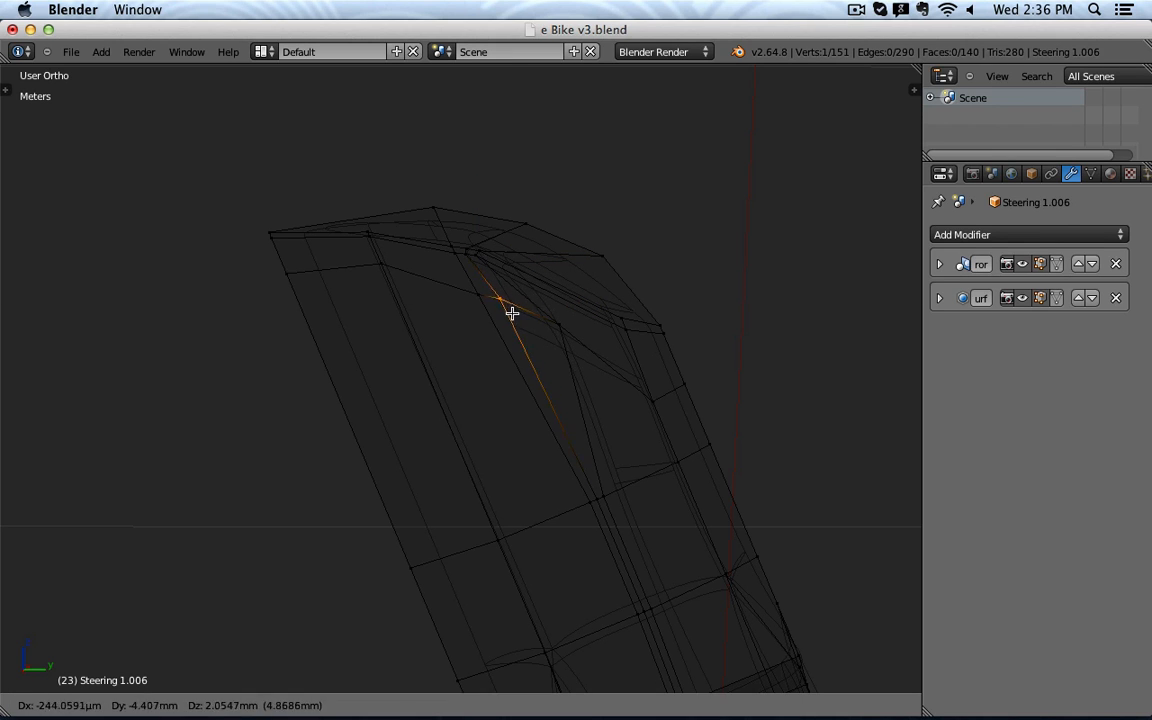
click(506, 312)
key(a)
key(b)
drag(548, 311, 583, 341)
key(g)
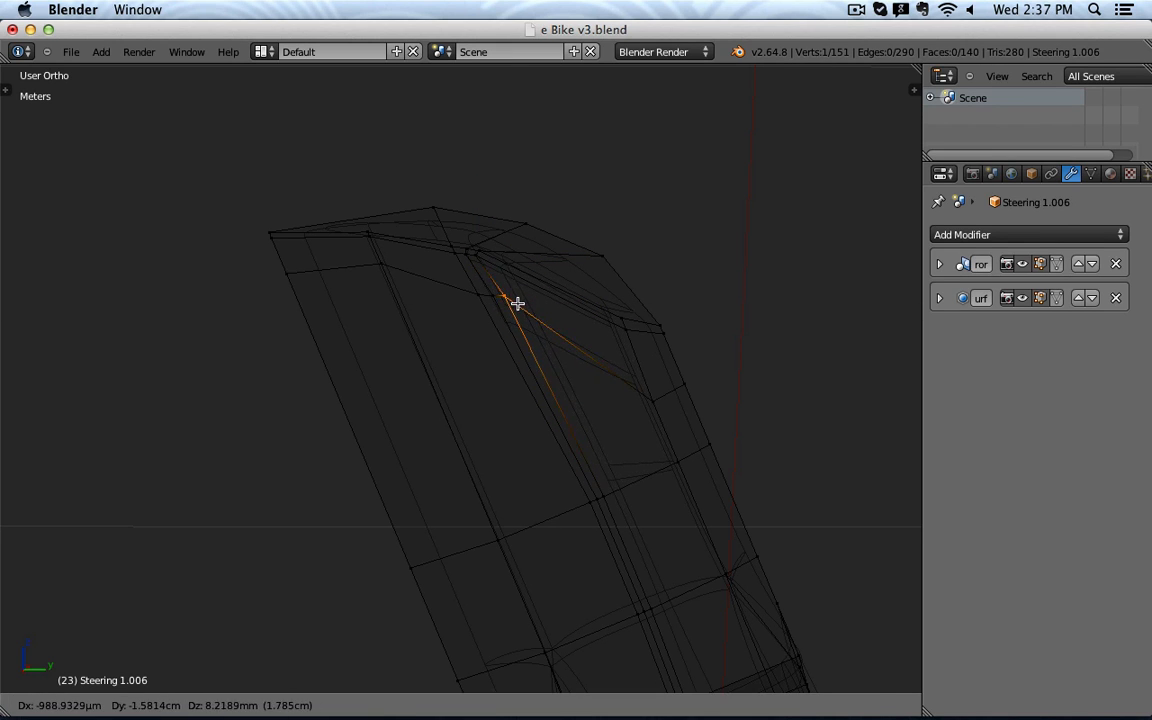
click(516, 303)
Step: Inspect the bunched loops at the fork's upper end from the front, in wireframe and solid display
key(Tab)
key(z)
mouse_move(575, 416)
middle_down()
mouse_move(589, 417)
mouse_move(499, 481)
mouse_move(594, 332)
mouse_move(540, 329)
mouse_move(560, 303)
middle_up()
key(z)
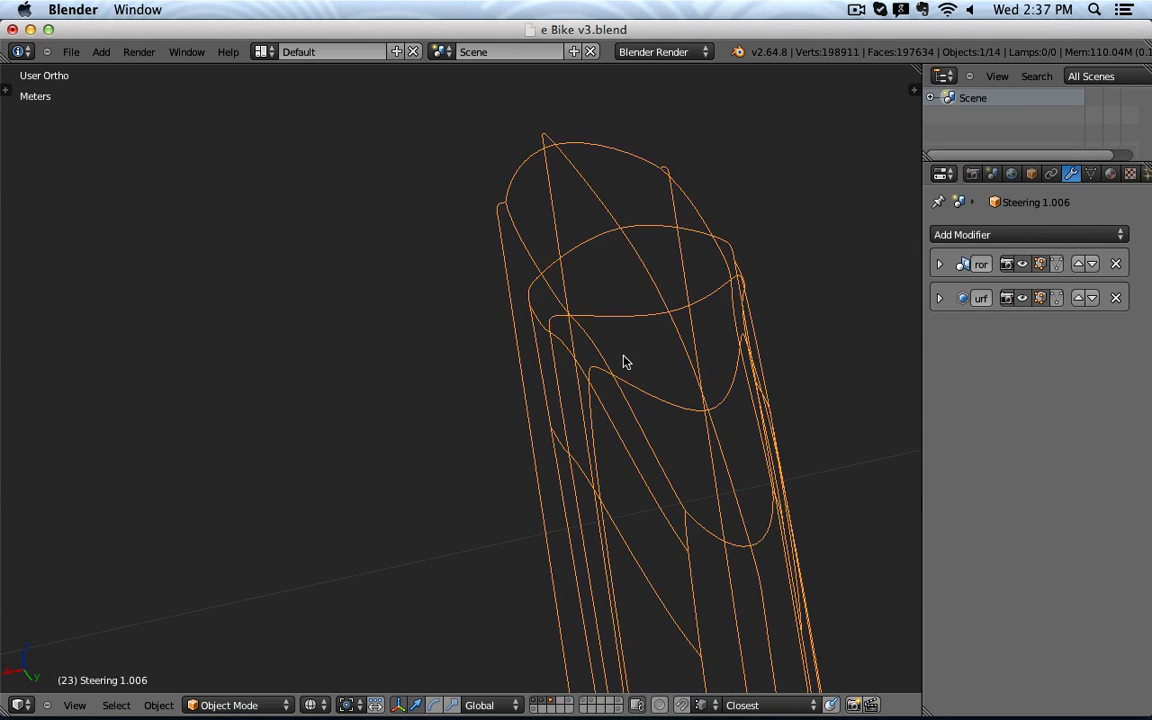
key(Tab)
key(z)
scroll(595, 328, up, 5)
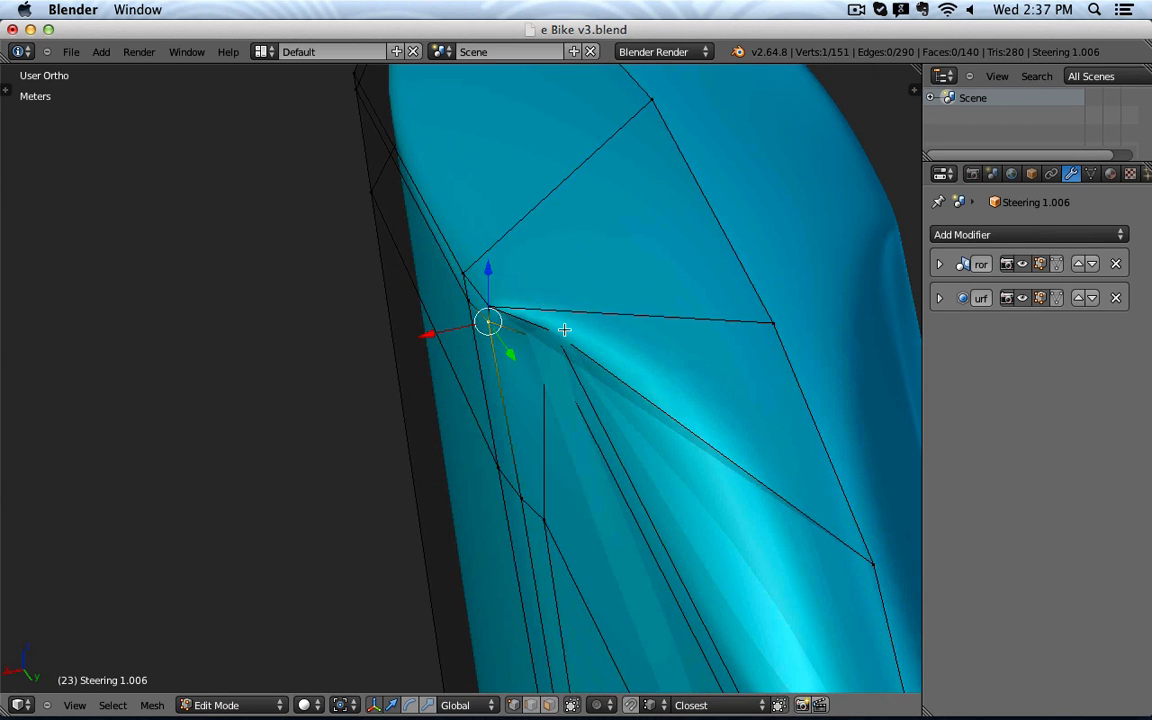
Step: Try shifting the vertices bunched below the rim sideways and check the smoothed fork end
key(z)
shift+right_click(578, 322)
drag(494, 352, 457, 358)
key(z)
key(Tab)
scroll(462, 385, down, 5)
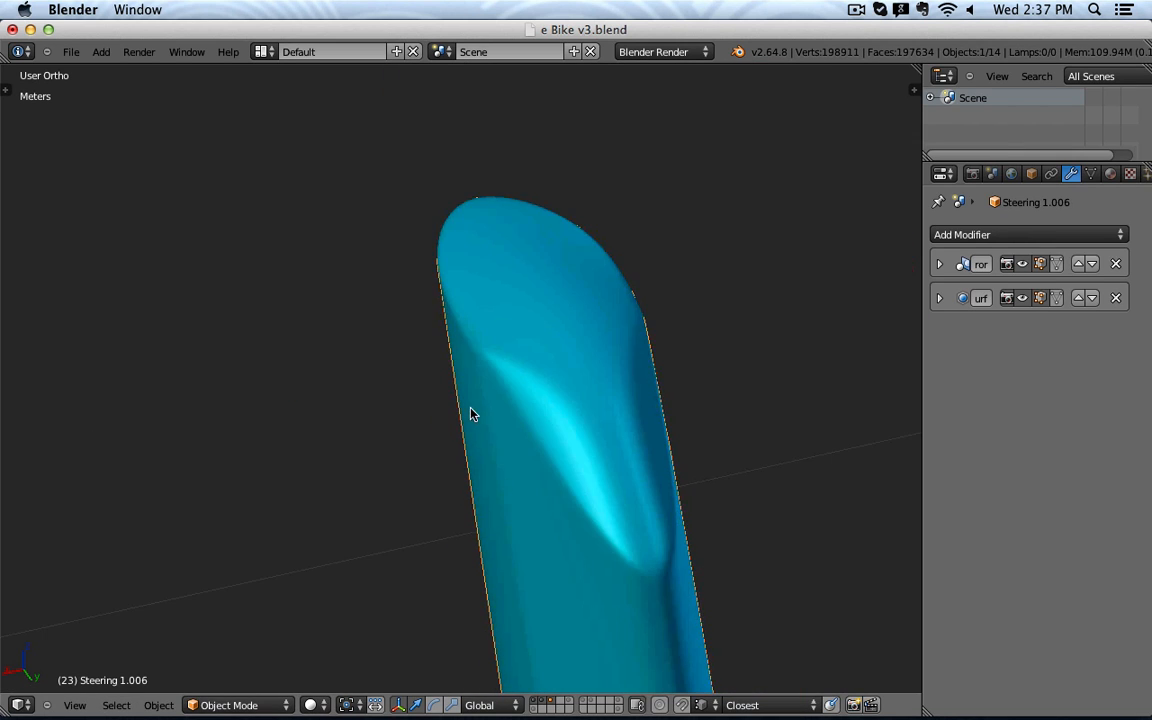
middle_drag(470, 407, 602, 363)
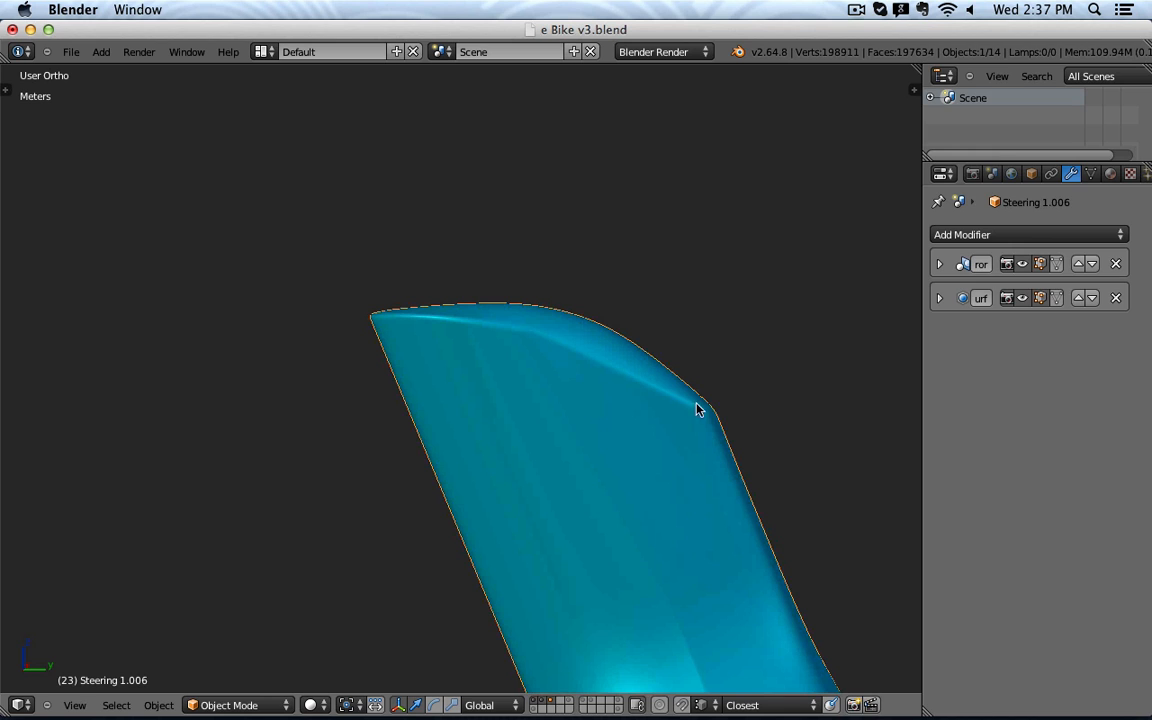
Step: Undo the vertex moves so the side loops fan out again at the fork's upper end
key(Tab)
key(ctrl+z)
key(ctrl+z)
key(ctrl+z)
key(ctrl+z)
key(ctrl+z)
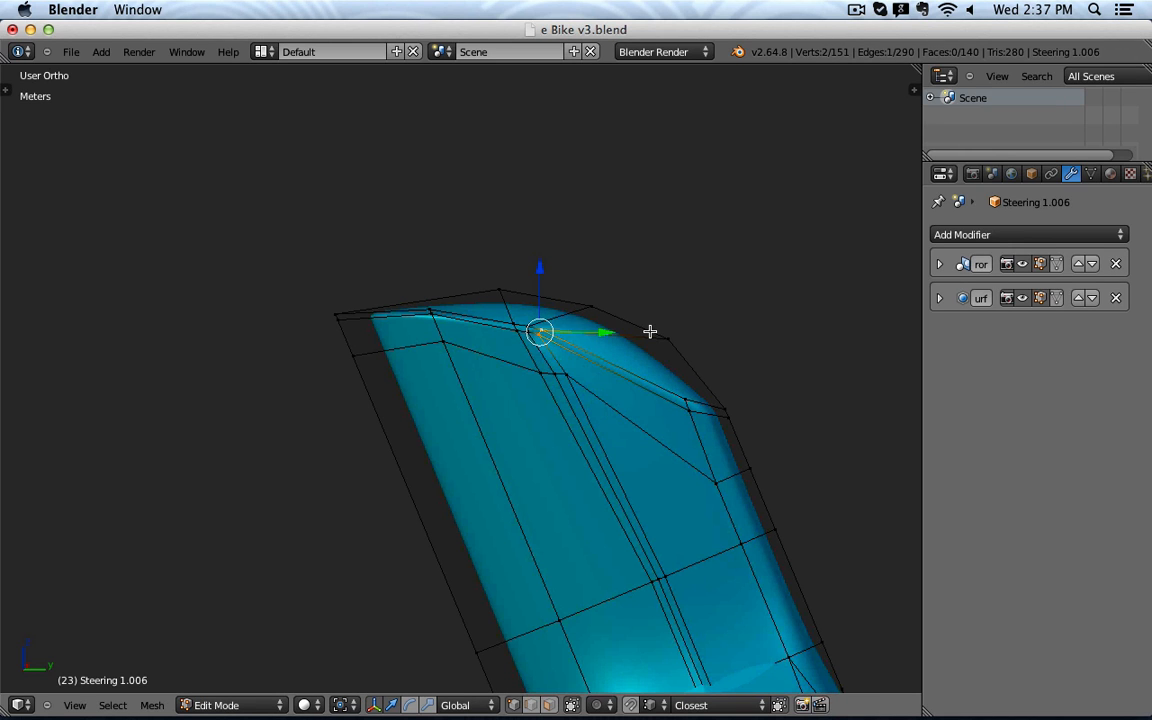
key(ctrl+z)
key(ctrl+z)
key(ctrl+z)
key(ctrl+z)
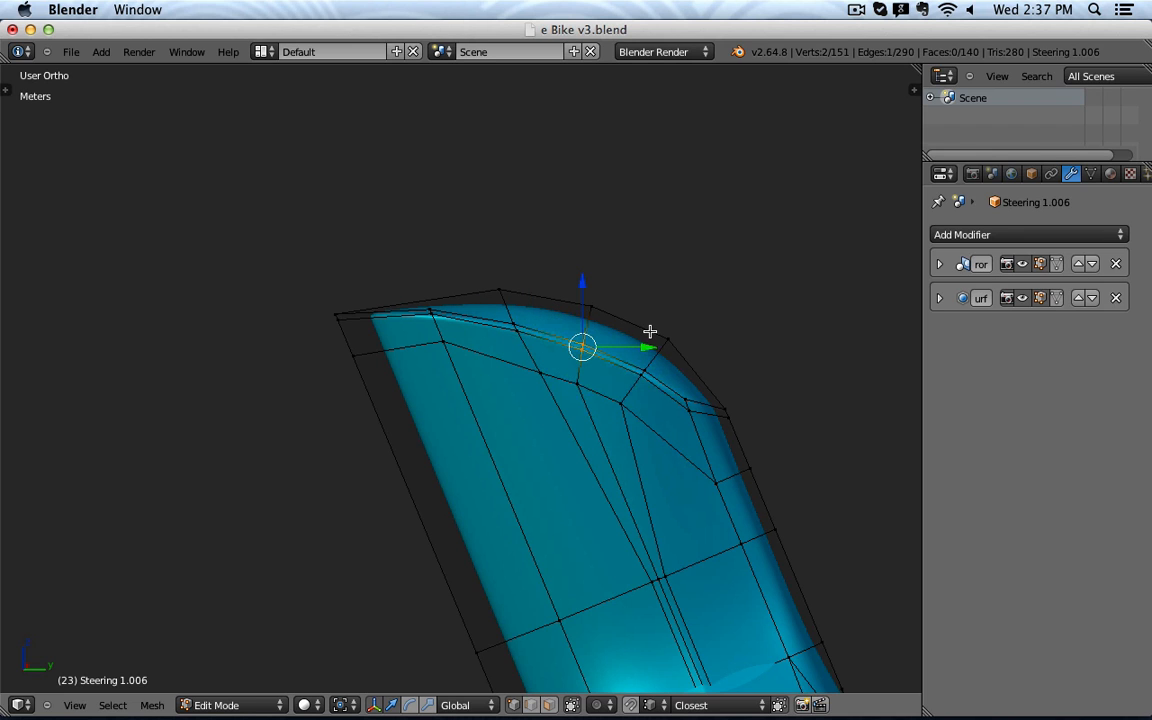
Step: Check the smoothed rim crease and side surface of the fork with the loops fanned out
key(Tab)
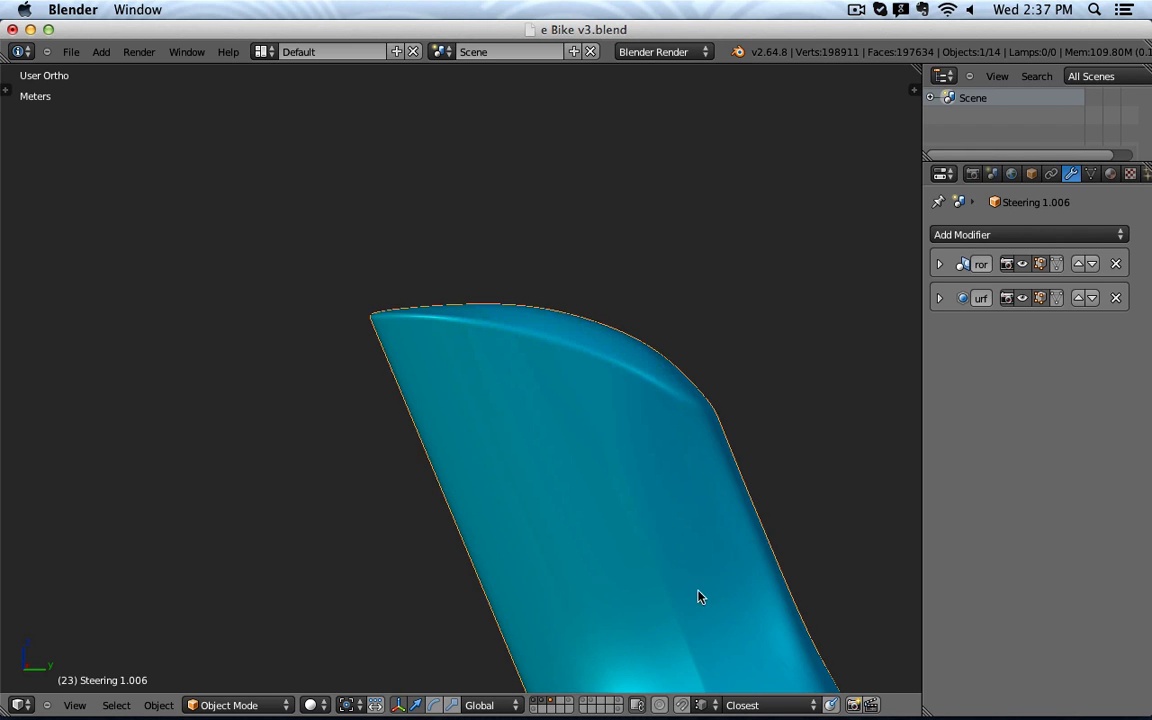
middle_drag(698, 596, 686, 630)
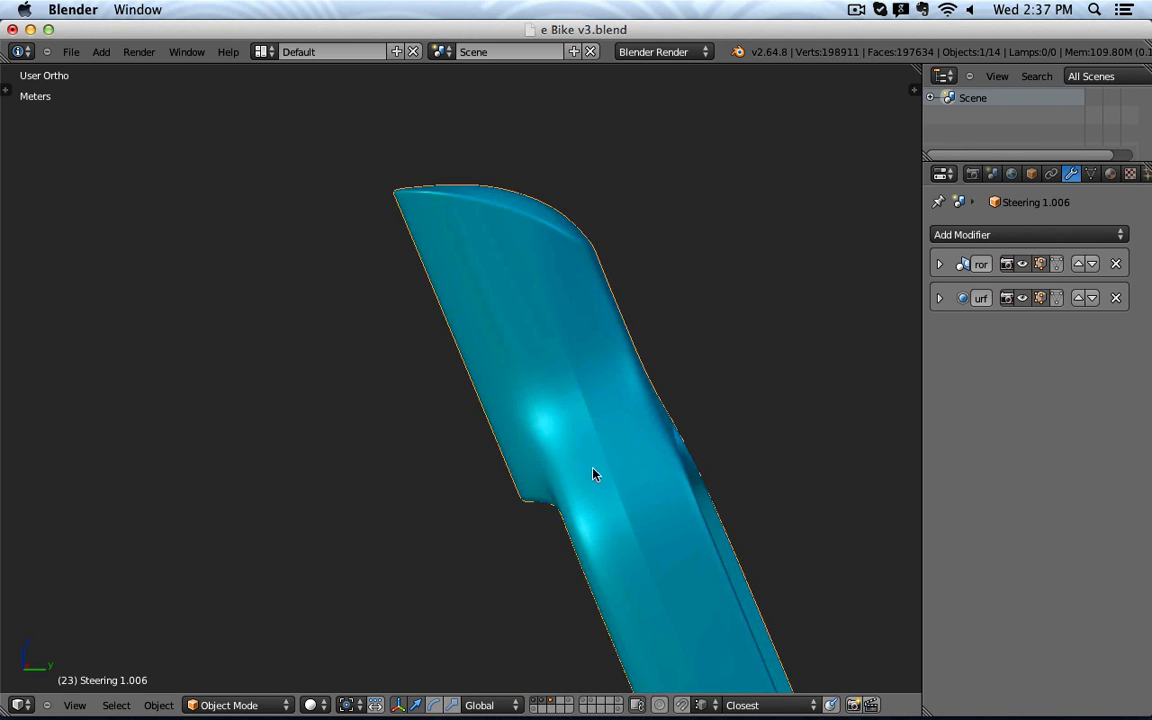
middle_drag(593, 474, 561, 445)
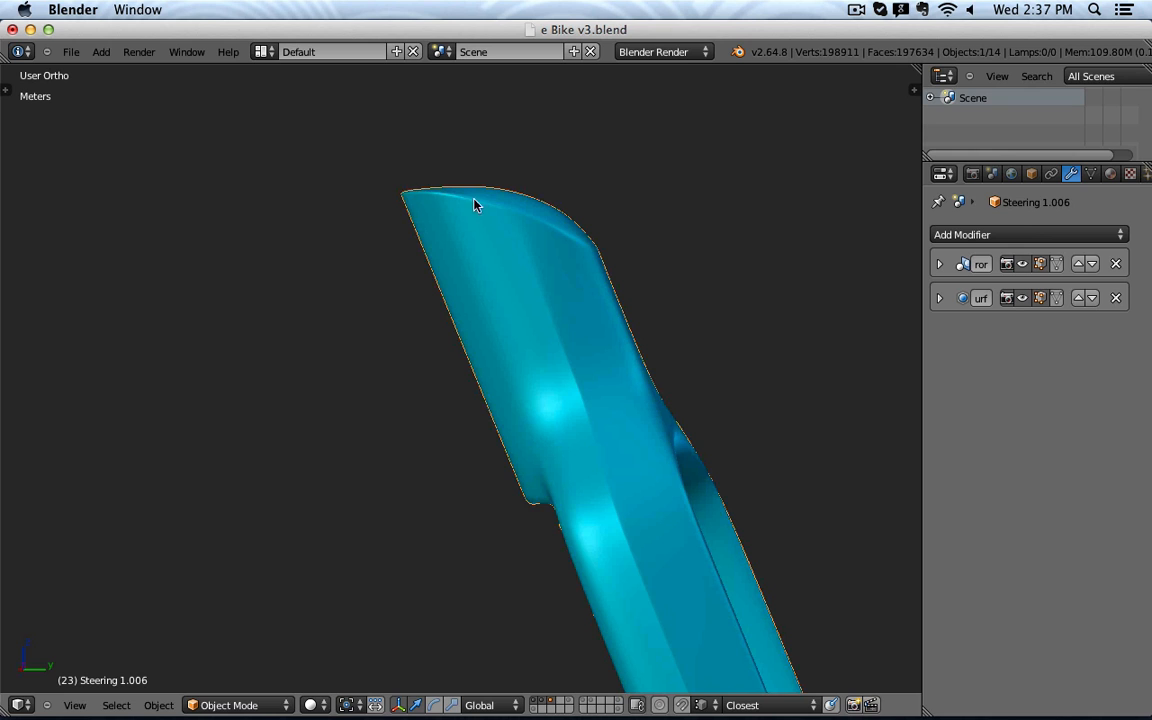
Step: Reveal the hidden bike parts and isolate the handlebar by hiding every other object
key(g)
key(Escape)
scroll(557, 246, down, 3)
key(z)
right_click(698, 139)
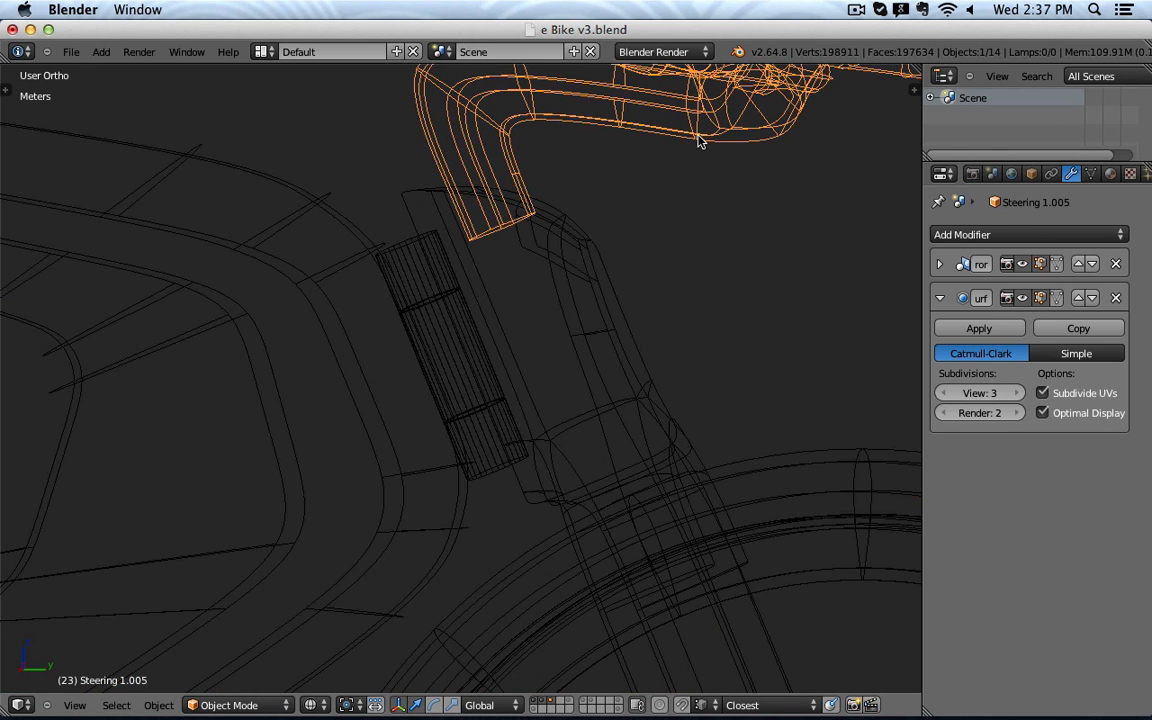
key(ctrl+i)
key(h)
key(z)
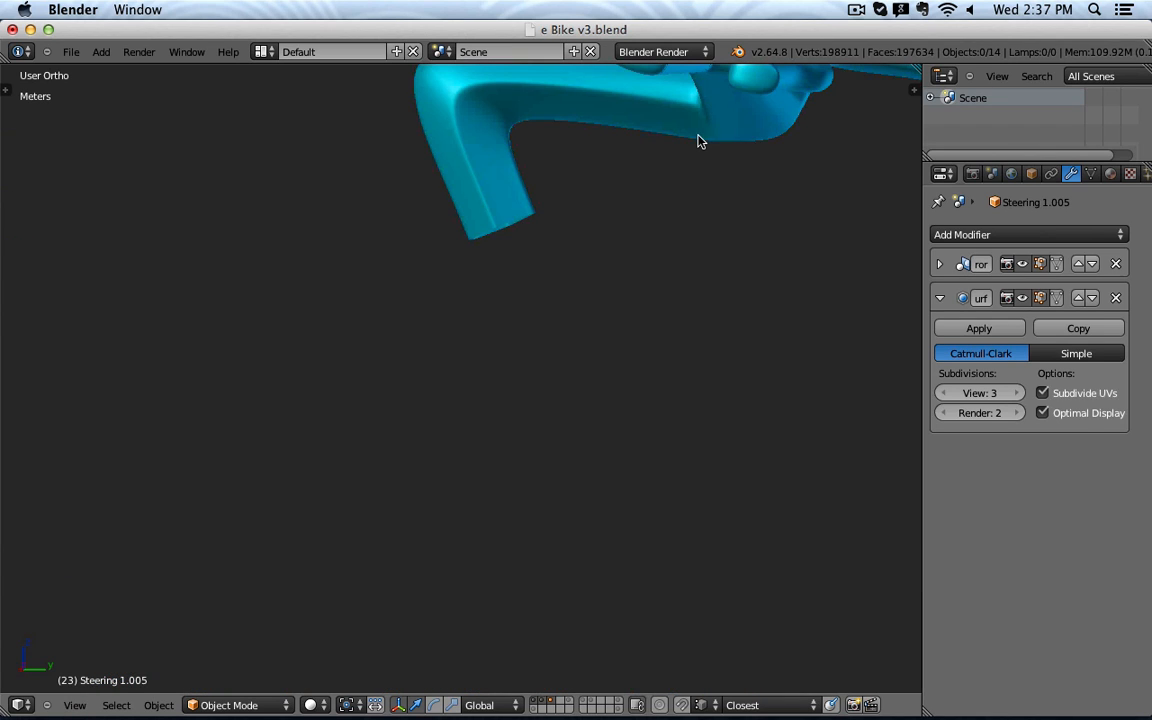
Step: Open the handlebar's mesh for editing and select the narrow face loop along the side of its stem
key(Tab)
middle_drag(648, 185, 391, 288)
alt+right_click(404, 288)
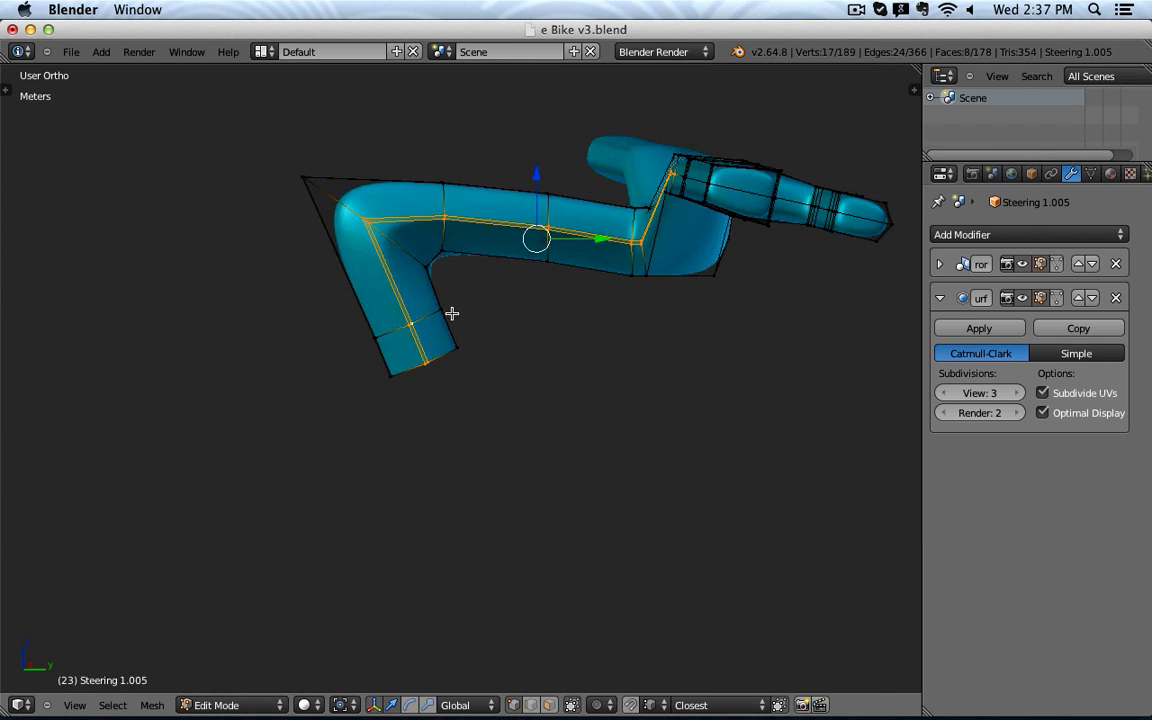
middle_drag(453, 314, 521, 315)
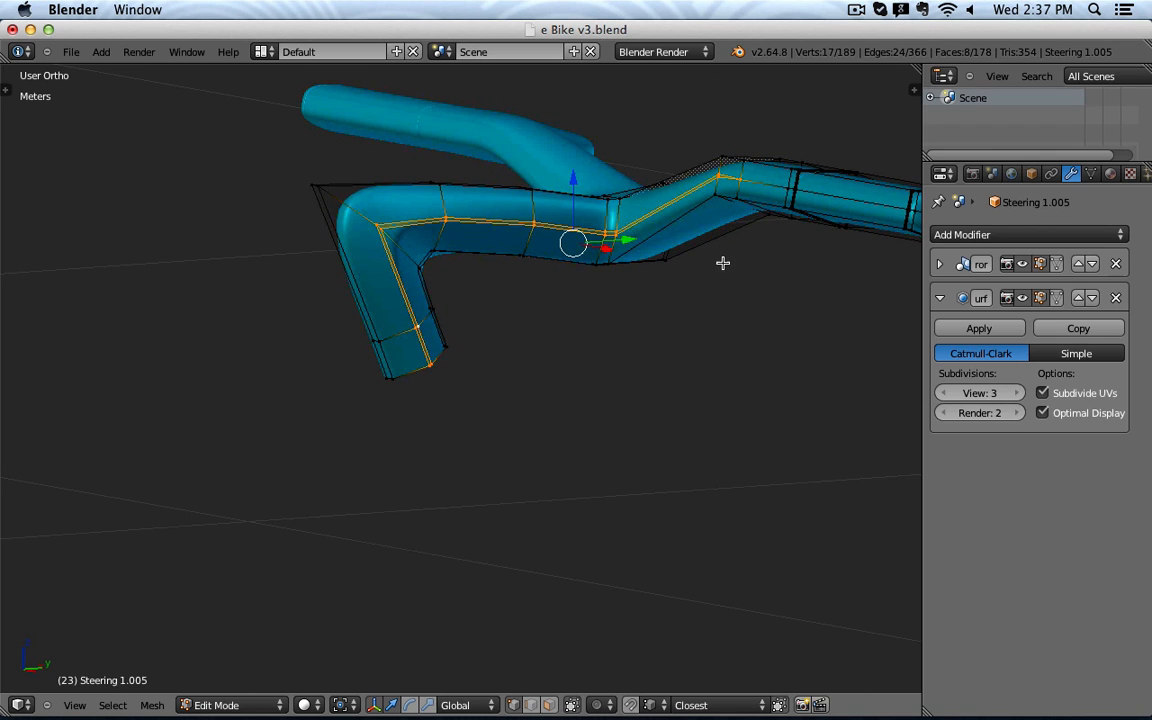
Step: Add a loop cut inside the narrow strip that ends at the handlebar's bend and check the smoothed result
shift+middle_drag(723, 263, 561, 357)
scroll(690, 283, up, 4)
middle_drag(538, 280, 604, 274)
key(ctrl+r)
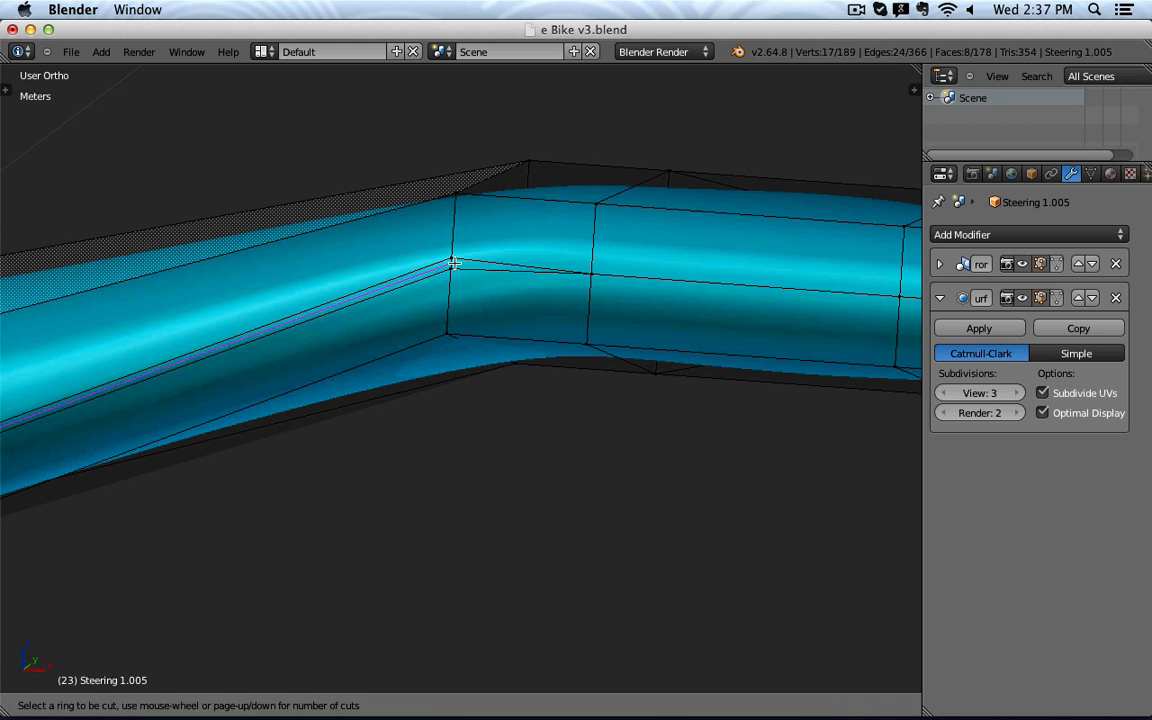
click(453, 263)
click(453, 263)
key(Tab)
middle_drag(455, 265, 485, 302)
key(Tab)
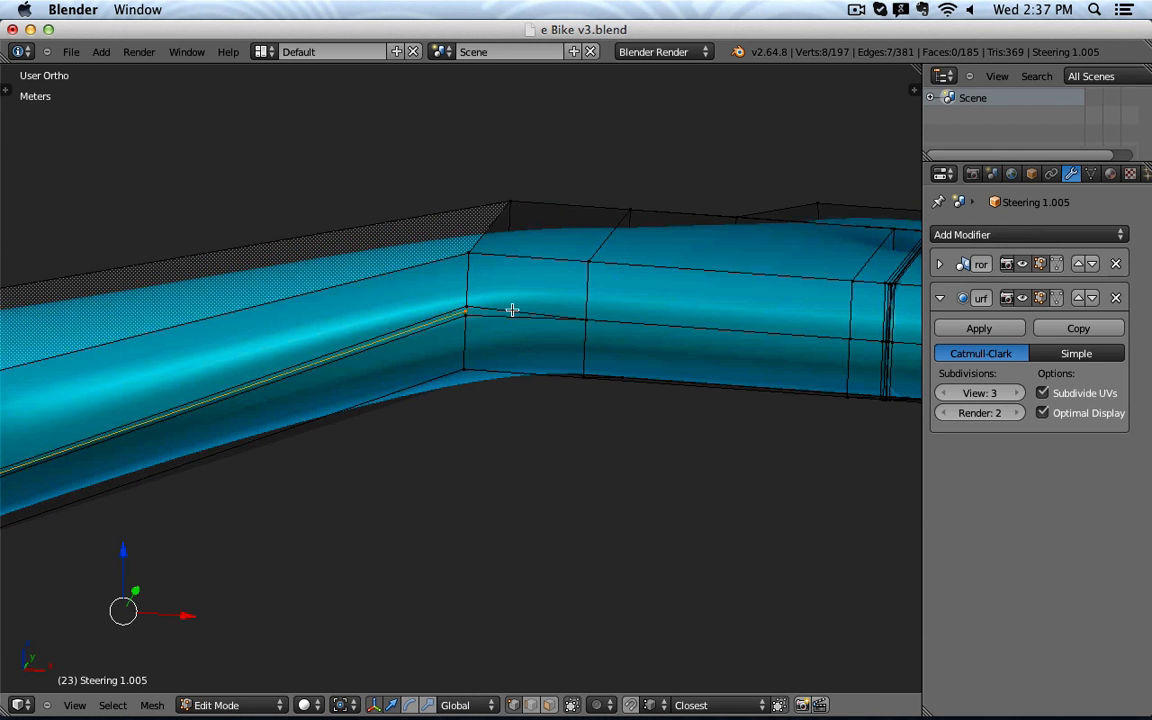
Step: Switch to face selection and select the small triangle ending the strip plus the four faces around it
click(549, 705)
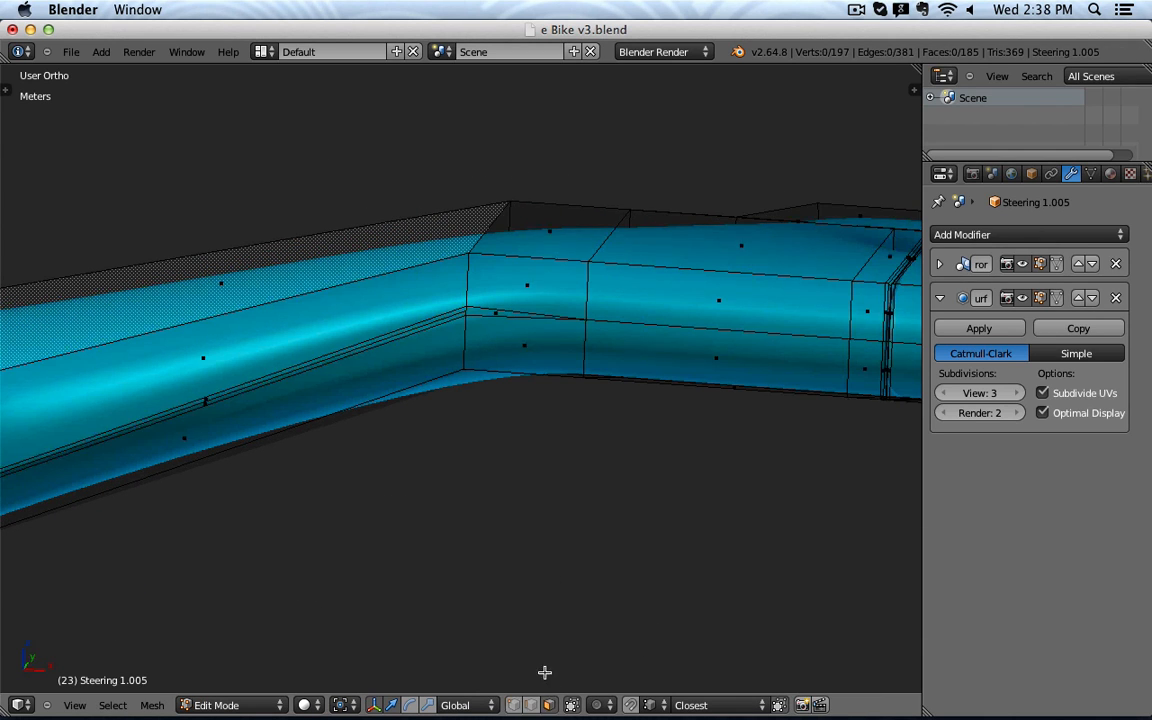
right_click(524, 287)
shift+right_click(524, 345)
shift+right_click(669, 302)
shift+right_click(677, 343)
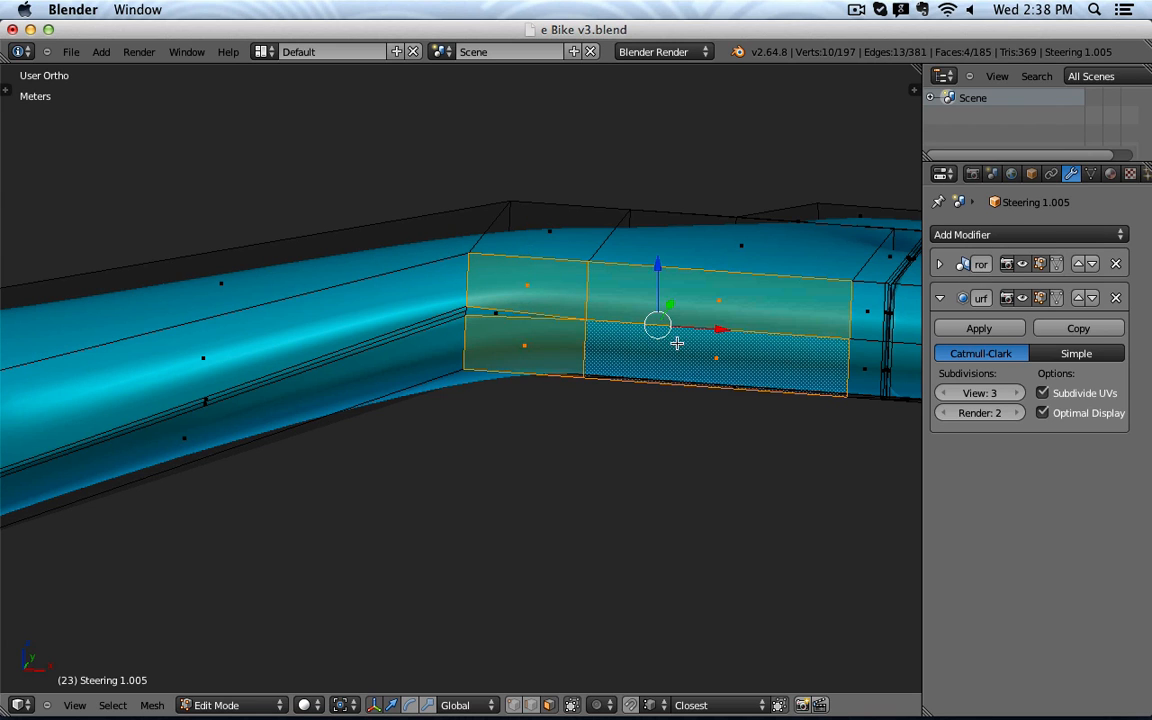
shift+right_click(518, 311)
Step: Examine the handlebar's fading crease from both sides, comparing the smoothed surface with the edit mesh
scroll(527, 306, down, 4)
middle_drag(535, 302, 595, 319)
key(Tab)
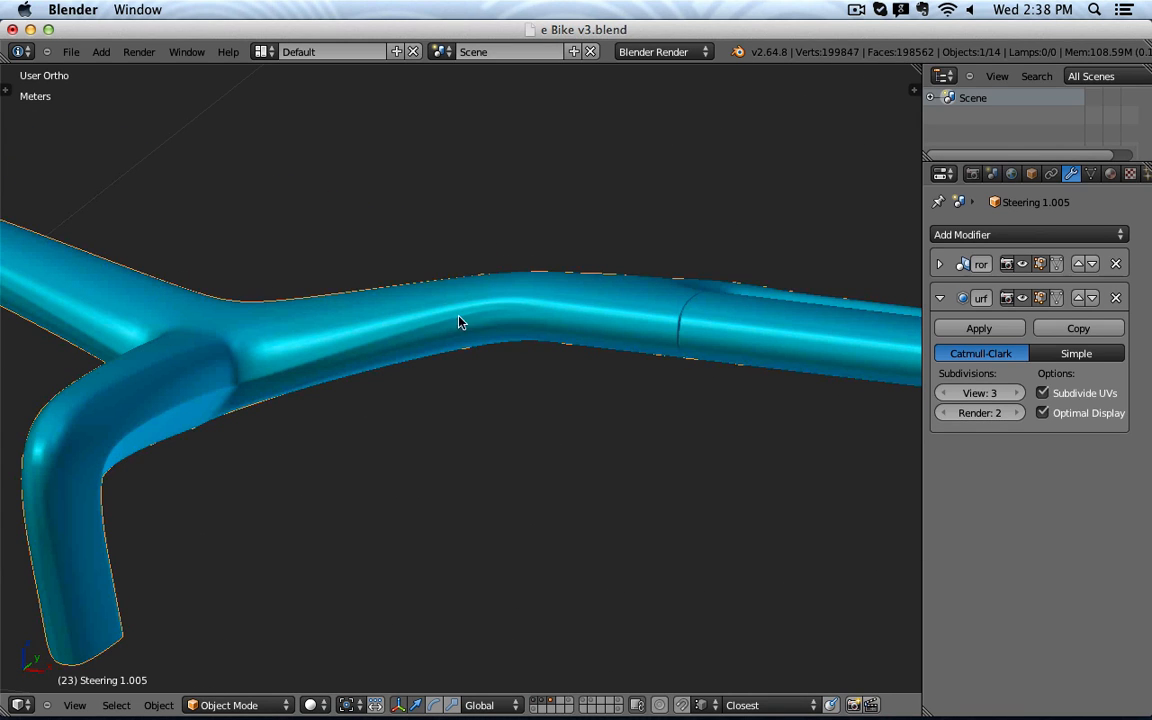
middle_drag(705, 331, 548, 332)
key(Tab)
middle_drag(652, 318, 392, 300)
key(Tab)
key(Tab)
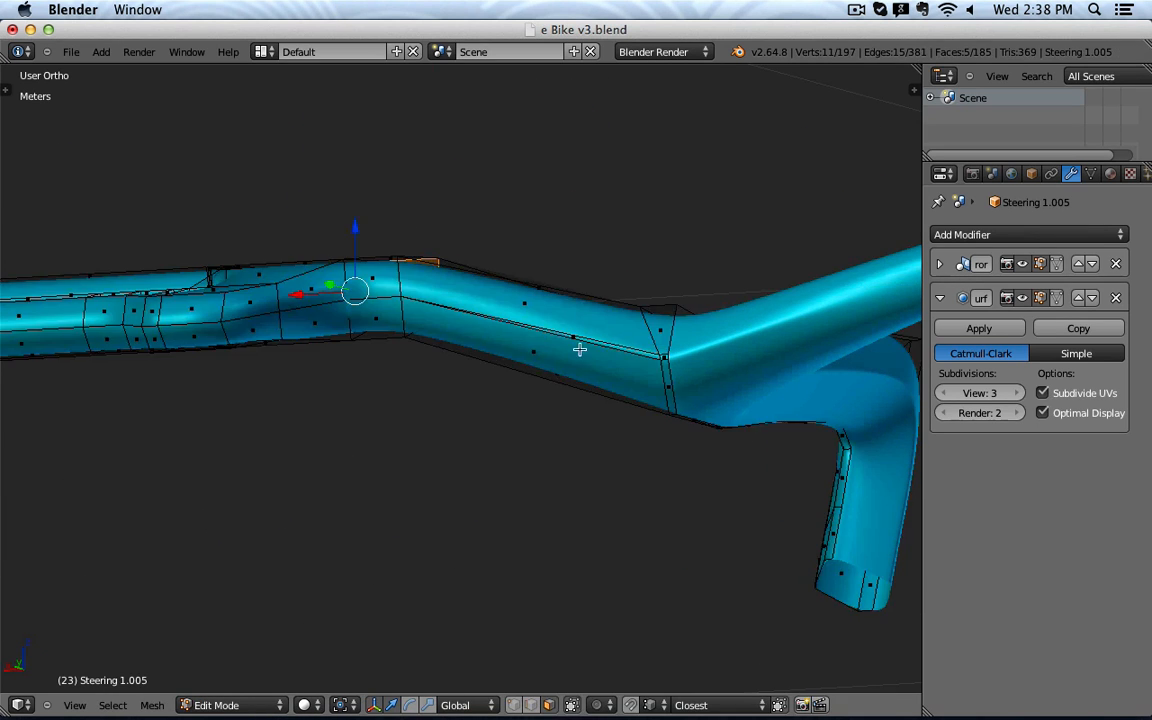
middle_drag(579, 342, 720, 354)
key(ctrl+r)
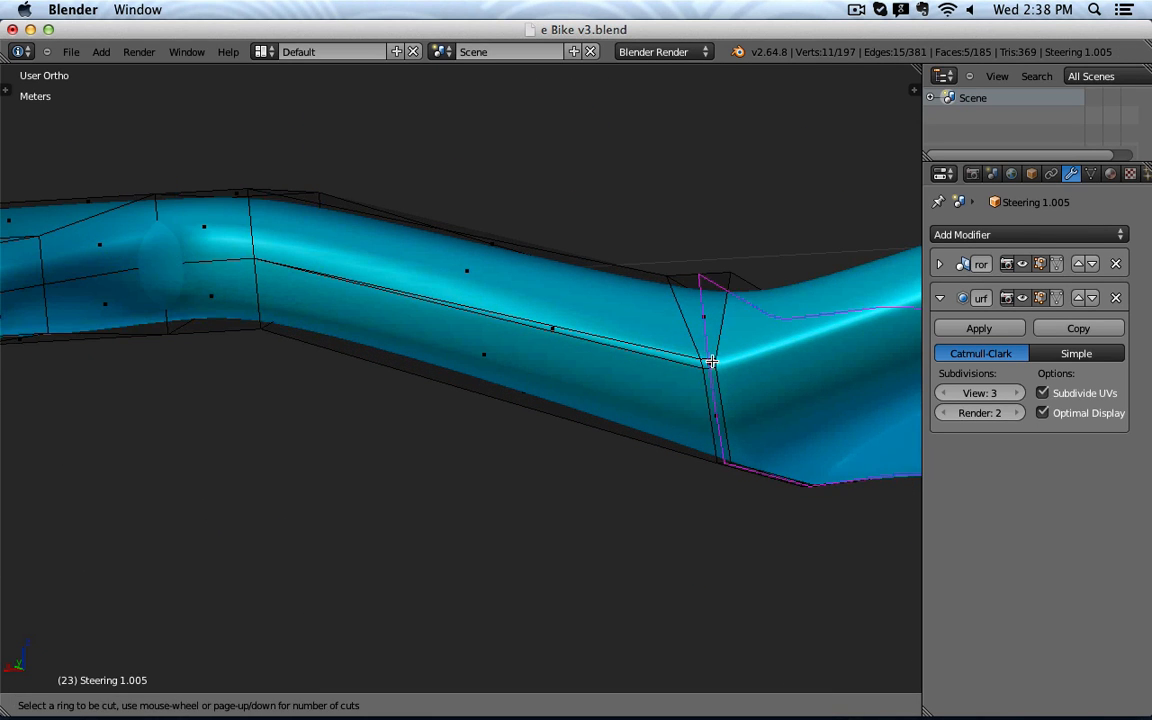
click(697, 361)
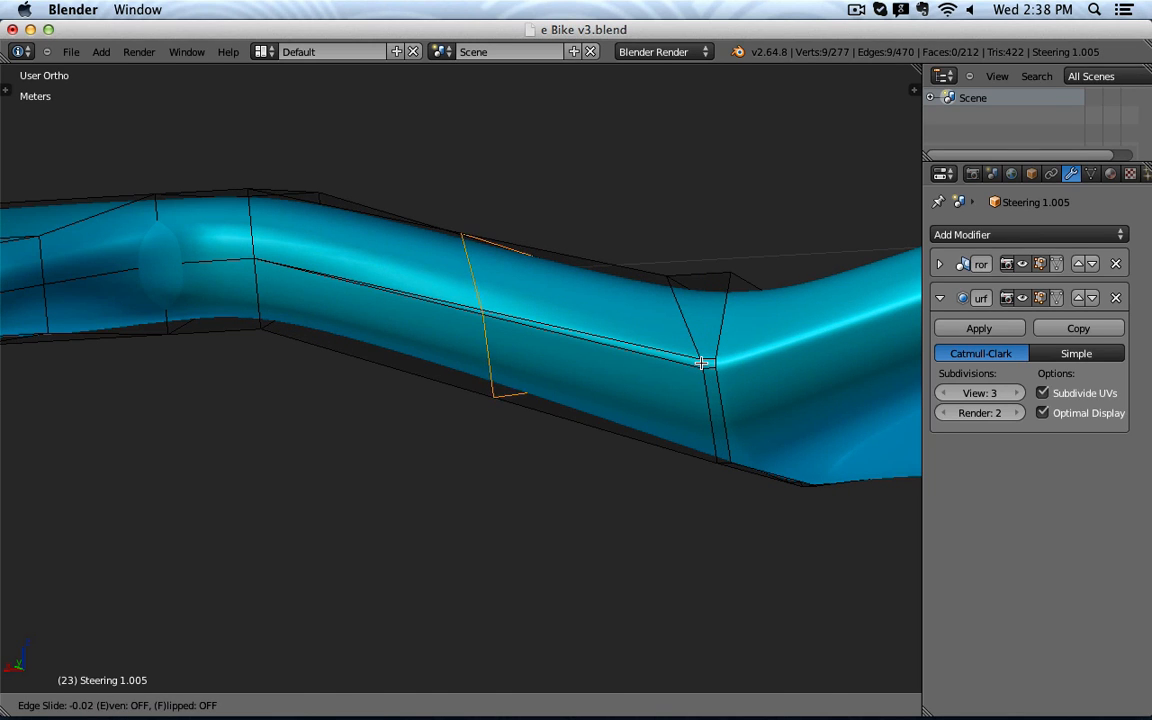
click(699, 360)
key(ctrl+z)
Step: Cut an edge across the narrow strip where it meets the handlebar's central bend and compare the smoothed surface with the mesh
scroll(711, 363, up, 2)
key(ctrl+r)
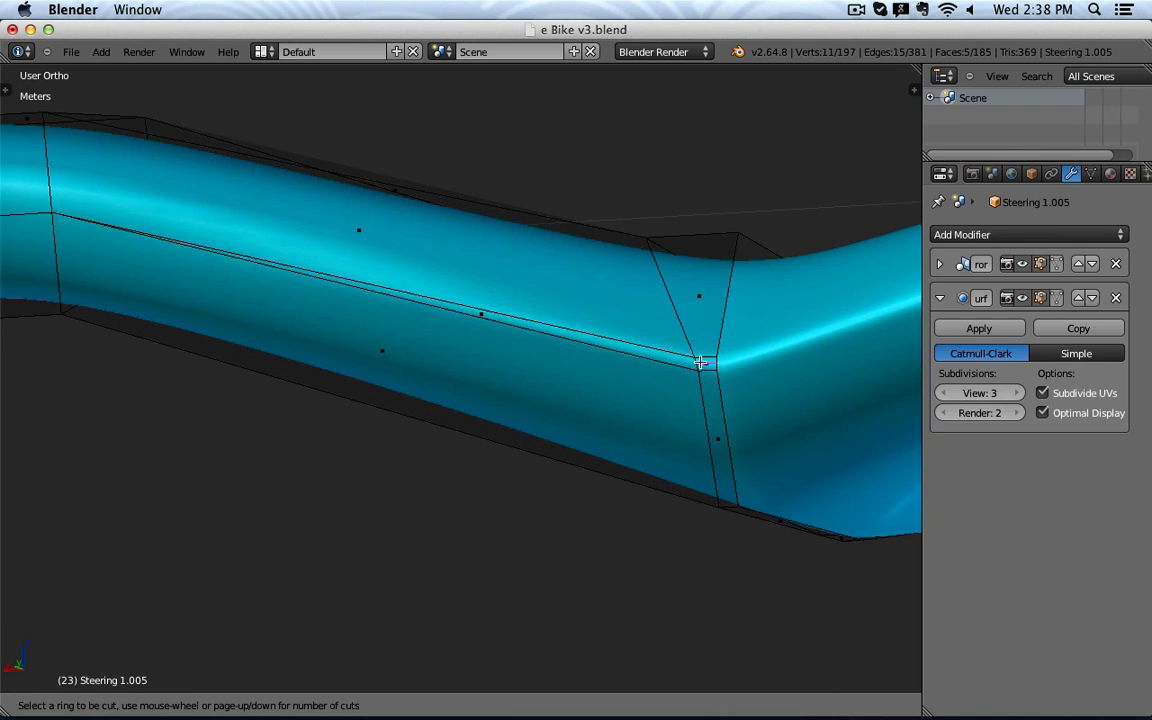
click(697, 361)
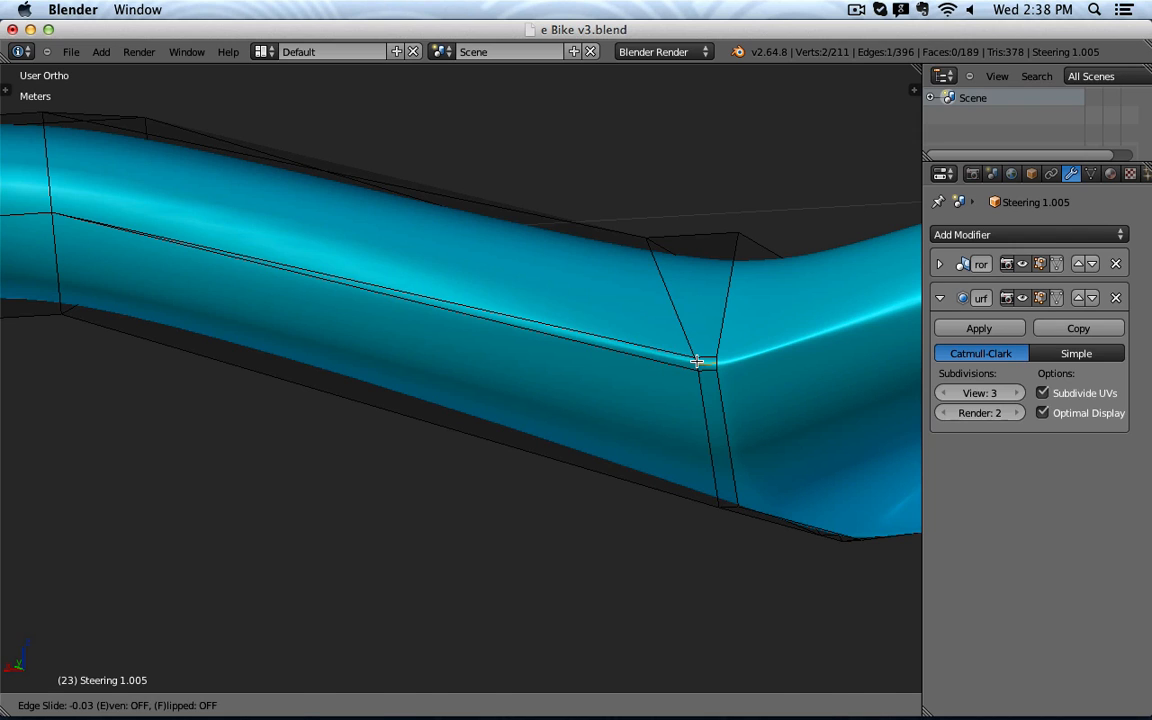
click(697, 361)
key(Tab)
scroll(697, 363, down, 3)
middle_drag(698, 366, 732, 393)
key(Tab)
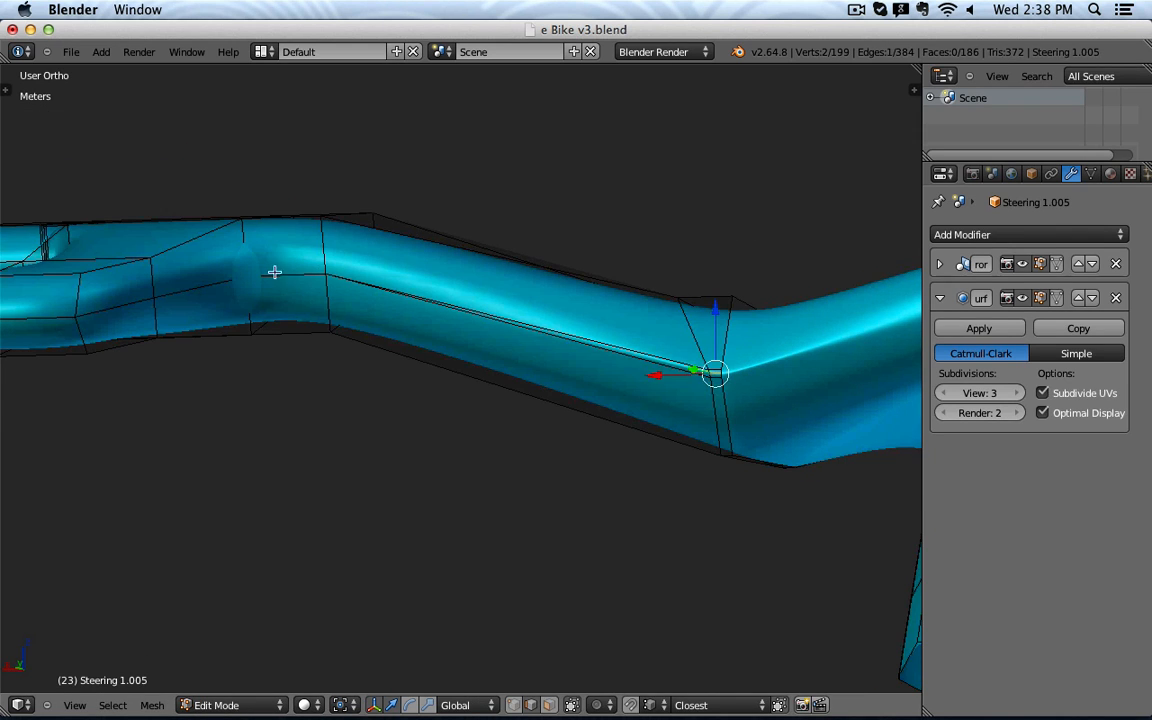
key(Tab)
scroll(745, 490, down, 2)
middle_drag(739, 484, 741, 387)
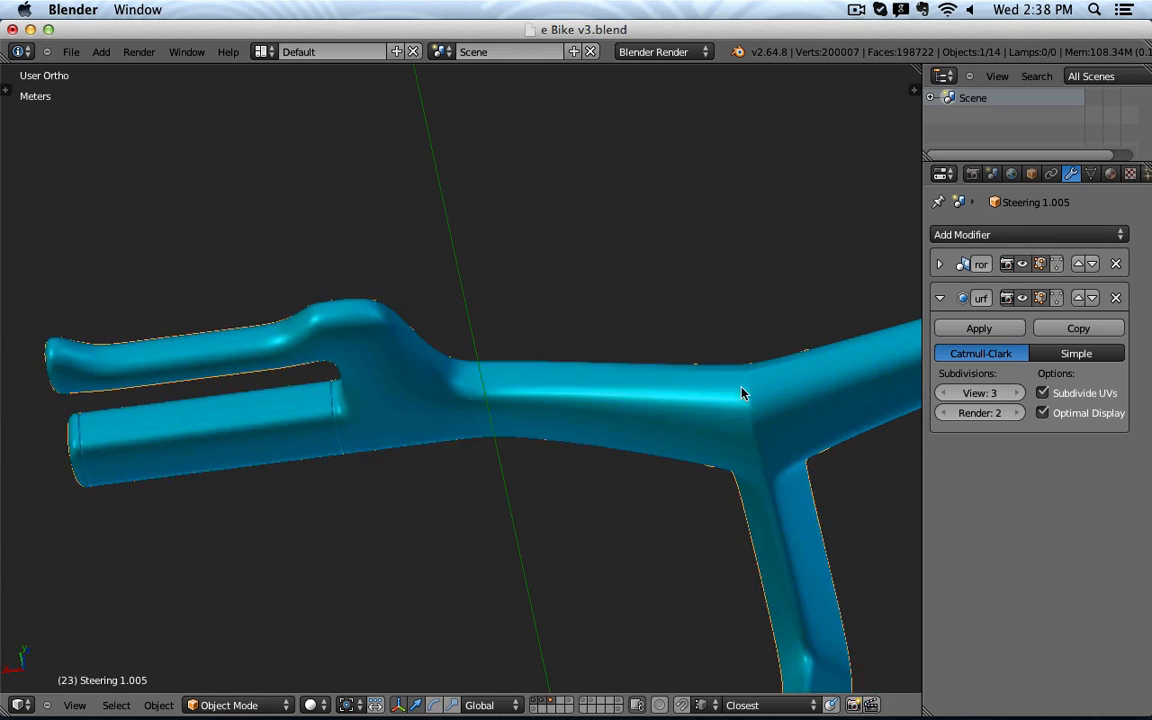
Step: Add a loop cut through the narrow centre strip running from the handlebar's bend down the stem and check the smoothed crease
key(Tab)
shift+middle_drag(804, 502, 677, 270)
scroll(679, 382, up, 3)
scroll(676, 406, down, 3)
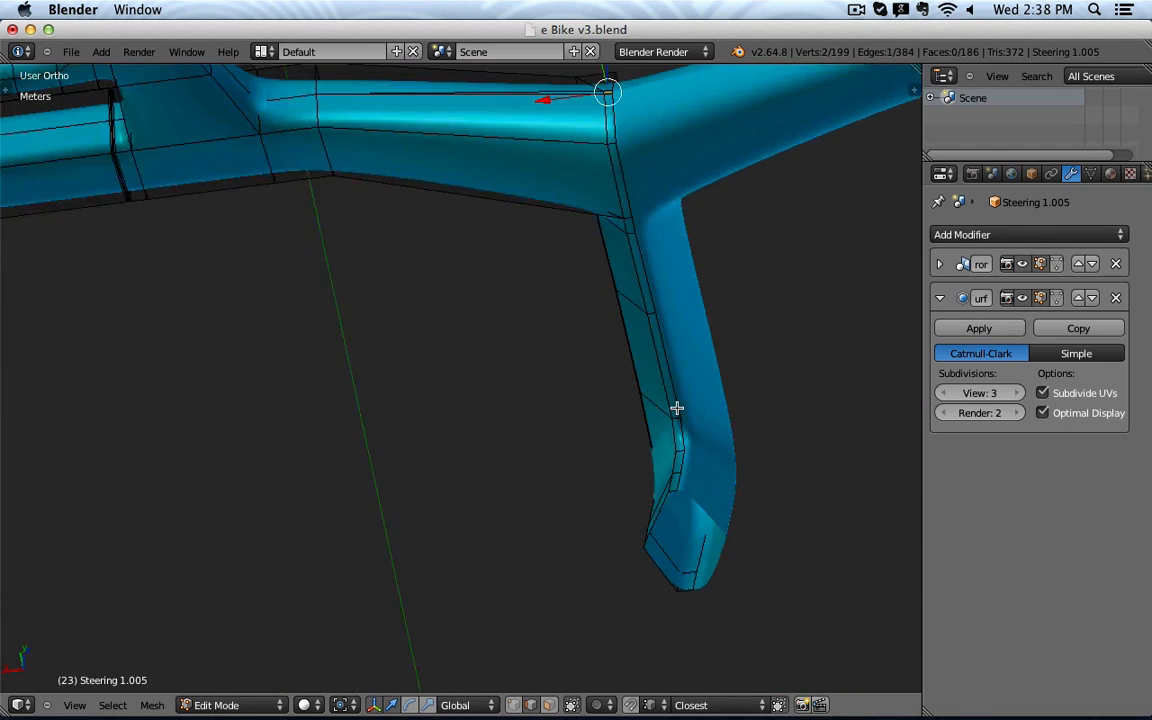
key(ctrl+r)
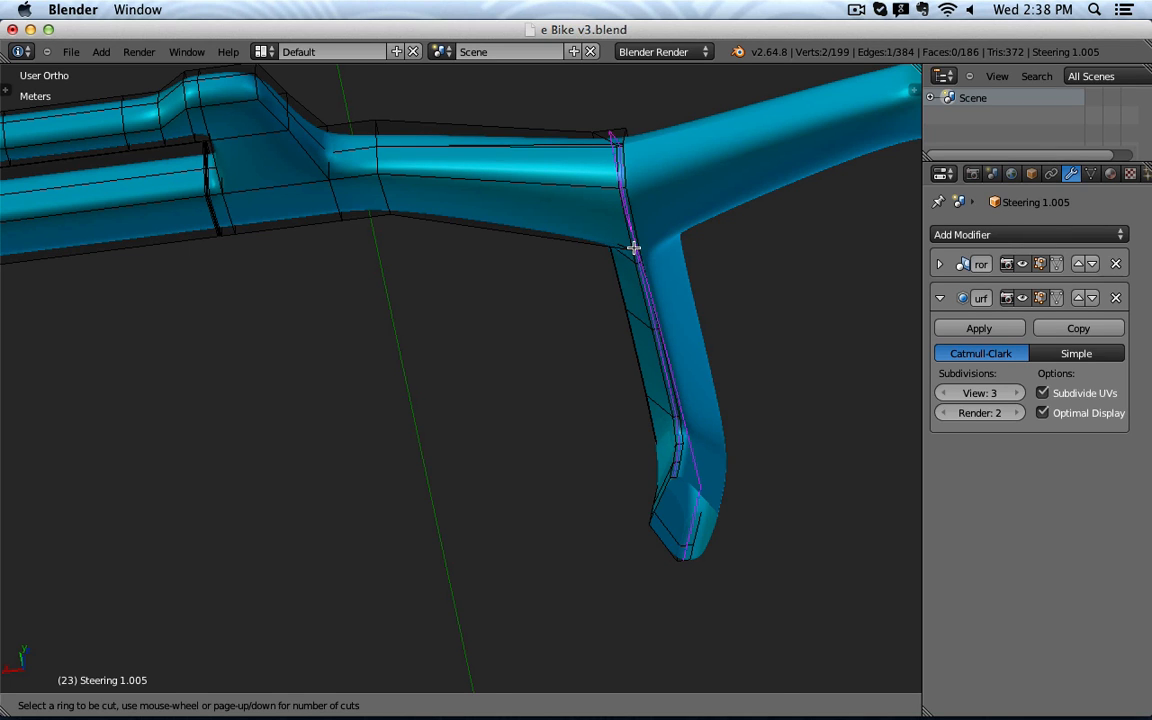
click(633, 247)
click(633, 247)
key(Tab)
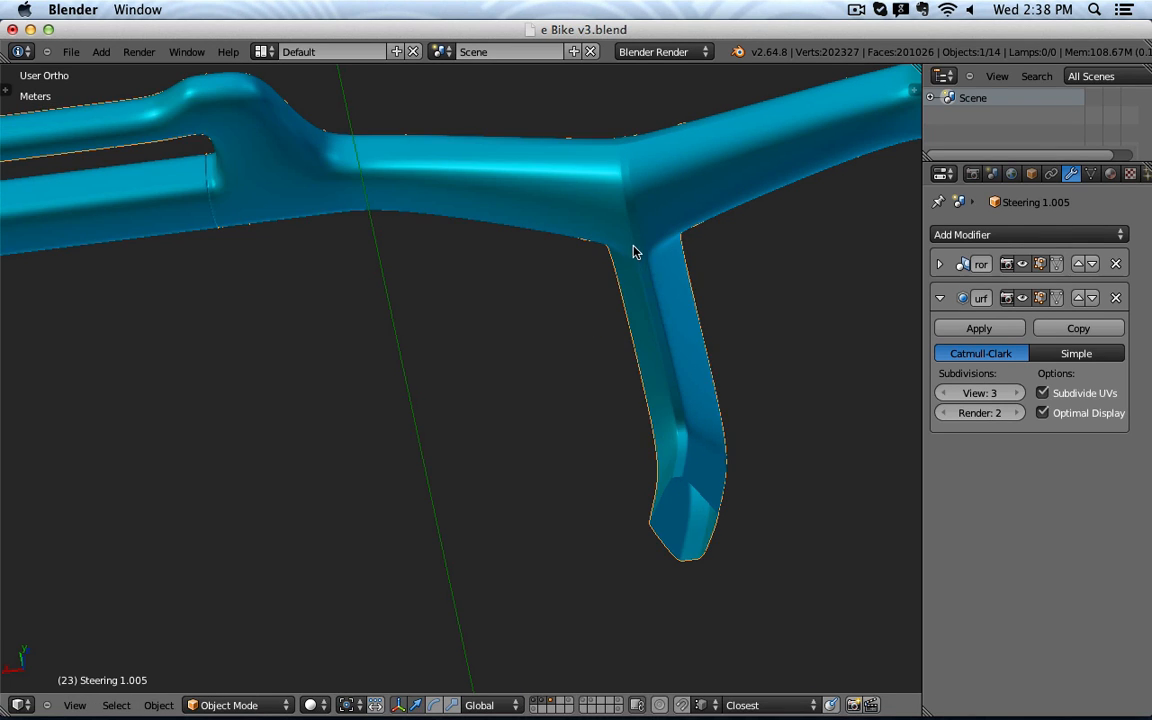
middle_drag(635, 249, 583, 431)
scroll(648, 373, up, 3)
key(Tab)
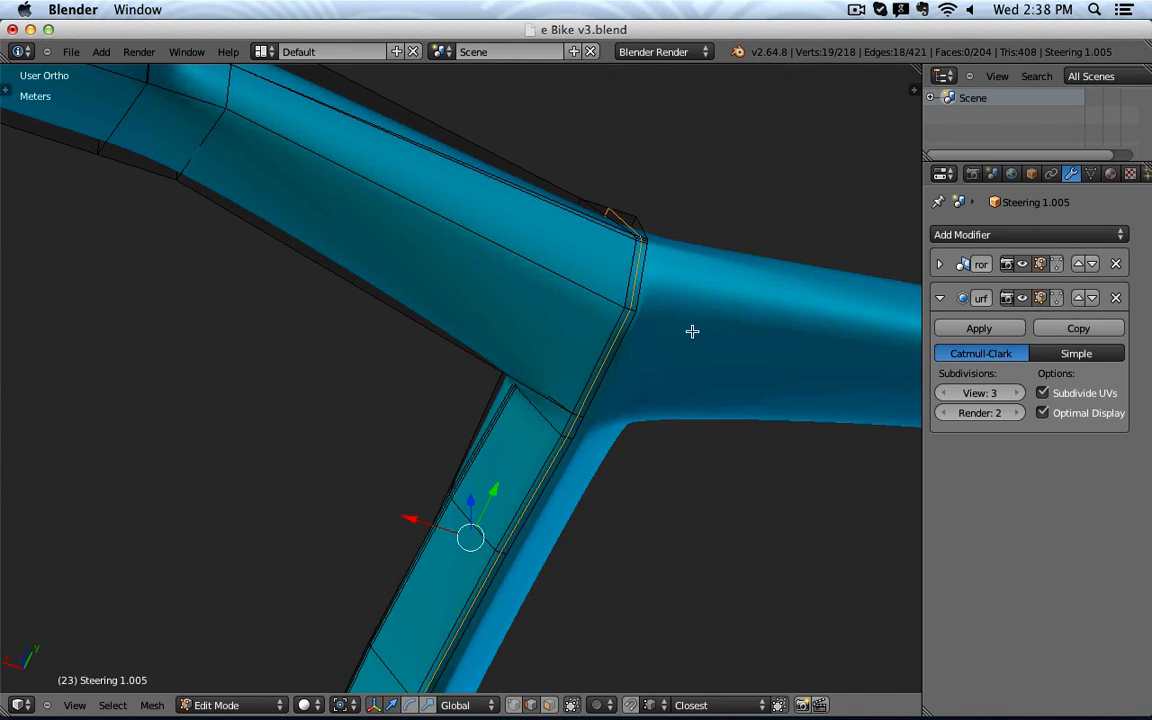
Step: Undo the stem's centre loop cut and the cut across the narrow strip, checking the smoothed handlebar in between
key(ctrl+z)
middle_drag(692, 331, 594, 424)
key(Tab)
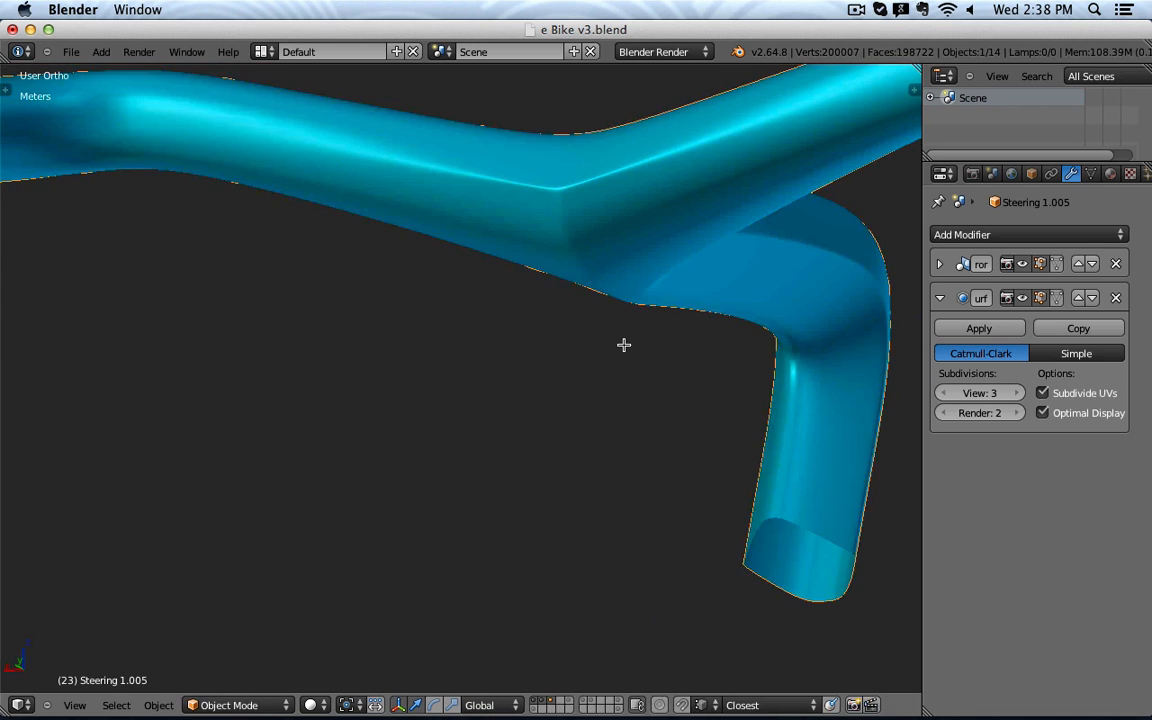
key(Tab)
key(ctrl+z)
key(ctrl+z)
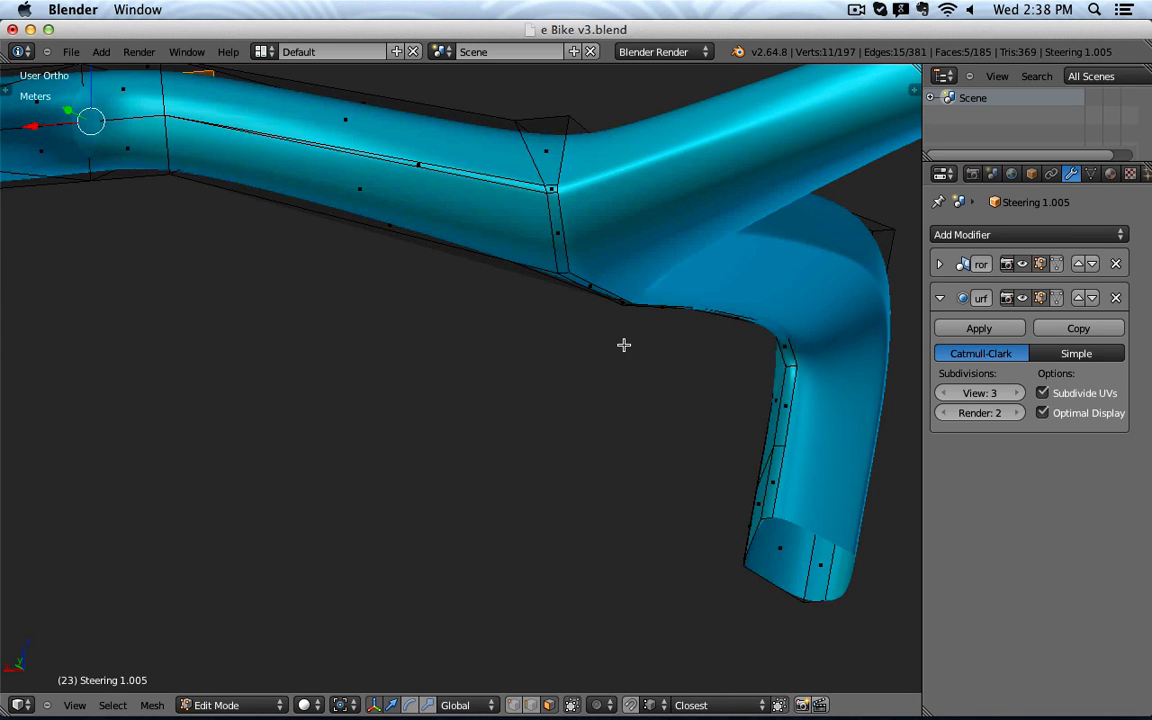
Step: Delete the extra edge loop running along the stem's side and up the handlebar, and check the smoothed shape from several sides
key(Tab)
scroll(624, 345, down, 3)
middle_drag(649, 388, 419, 573)
key(Tab)
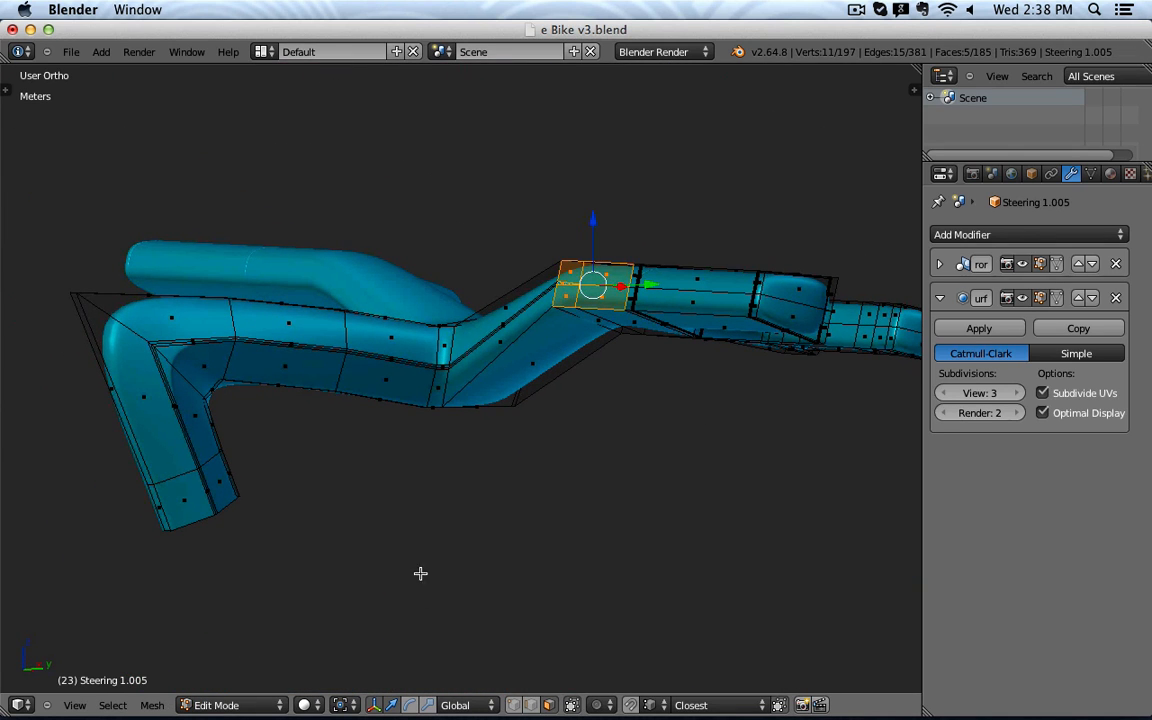
scroll(333, 392, up, 5)
alt+right_click(333, 392)
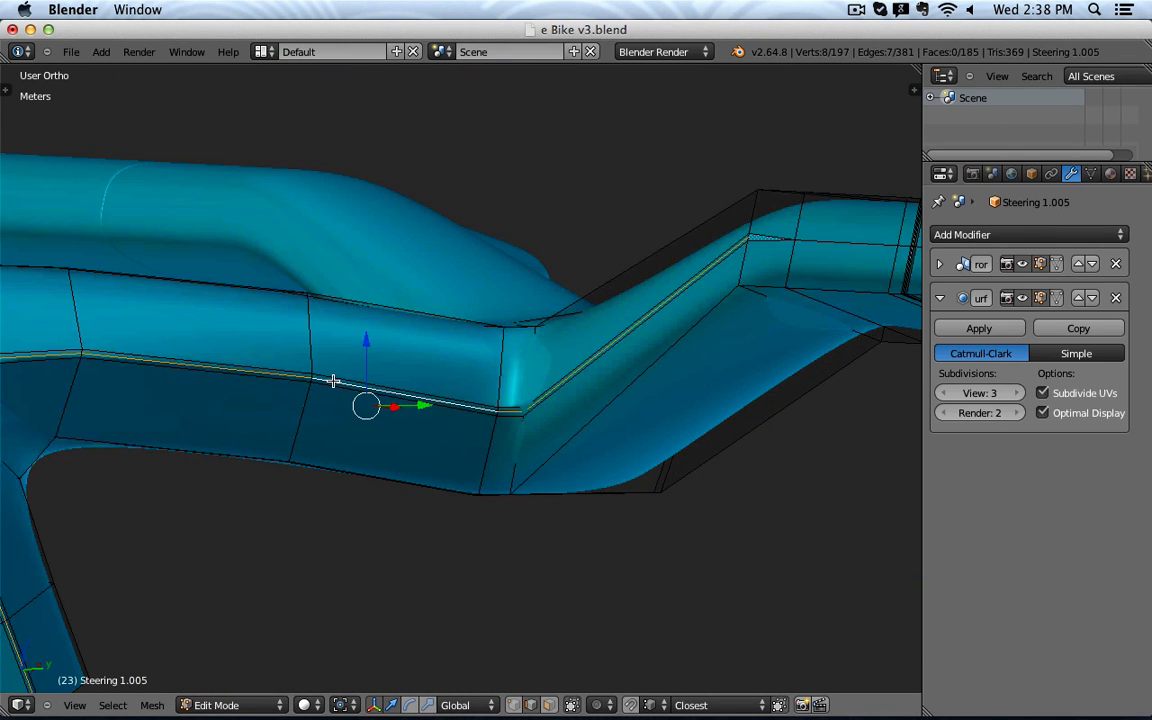
key(x)
click(334, 381)
key(Tab)
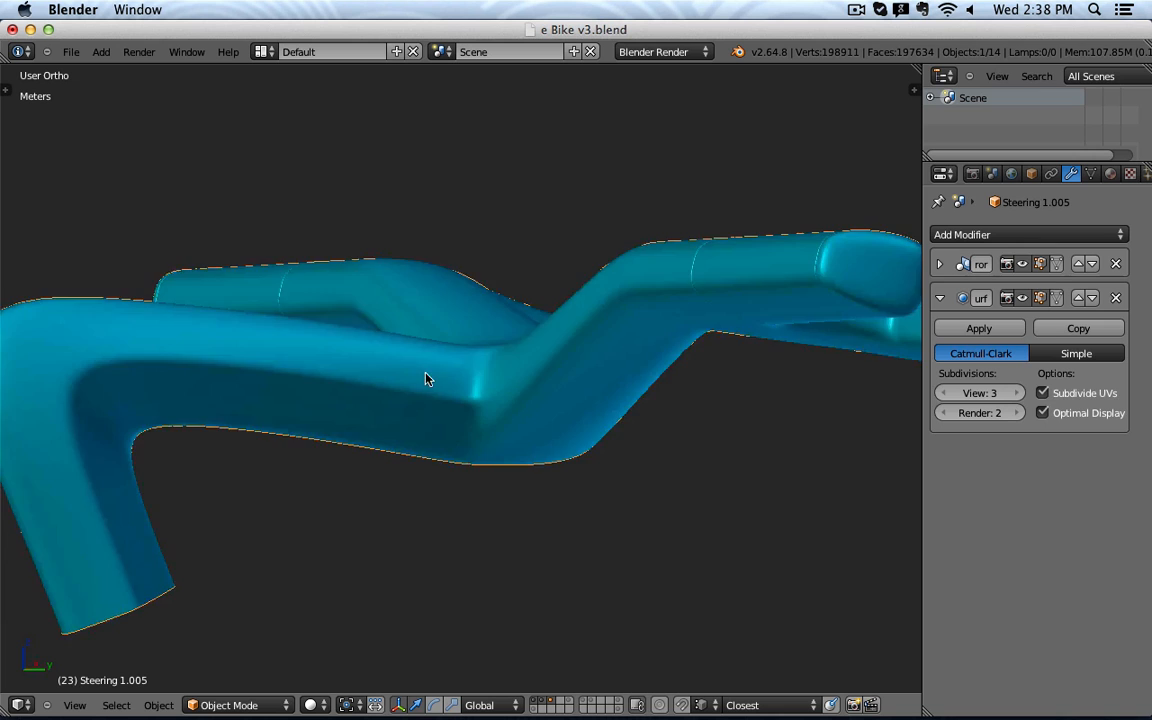
middle_drag(425, 378, 133, 491)
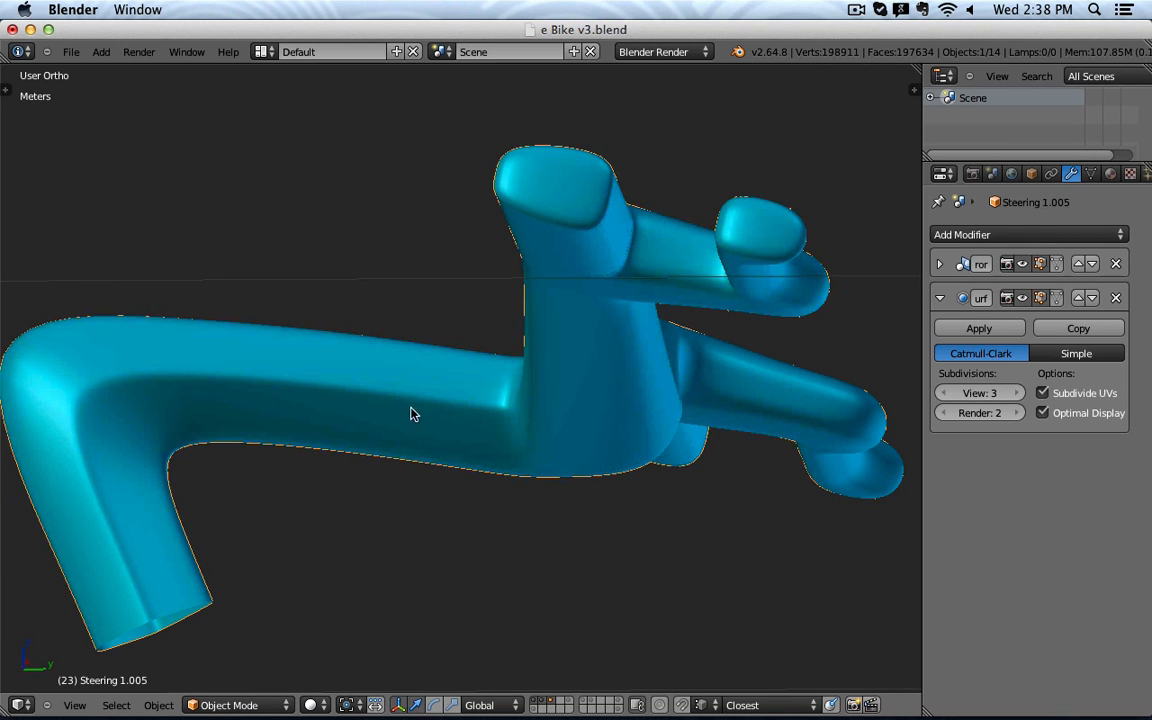
middle_drag(584, 480, 371, 361)
middle_drag(607, 383, 556, 215)
Step: Raise the subdivision view level to 5 and draw grease pencil lines along the three creases meeting at the handlebar's centre
click(1018, 393)
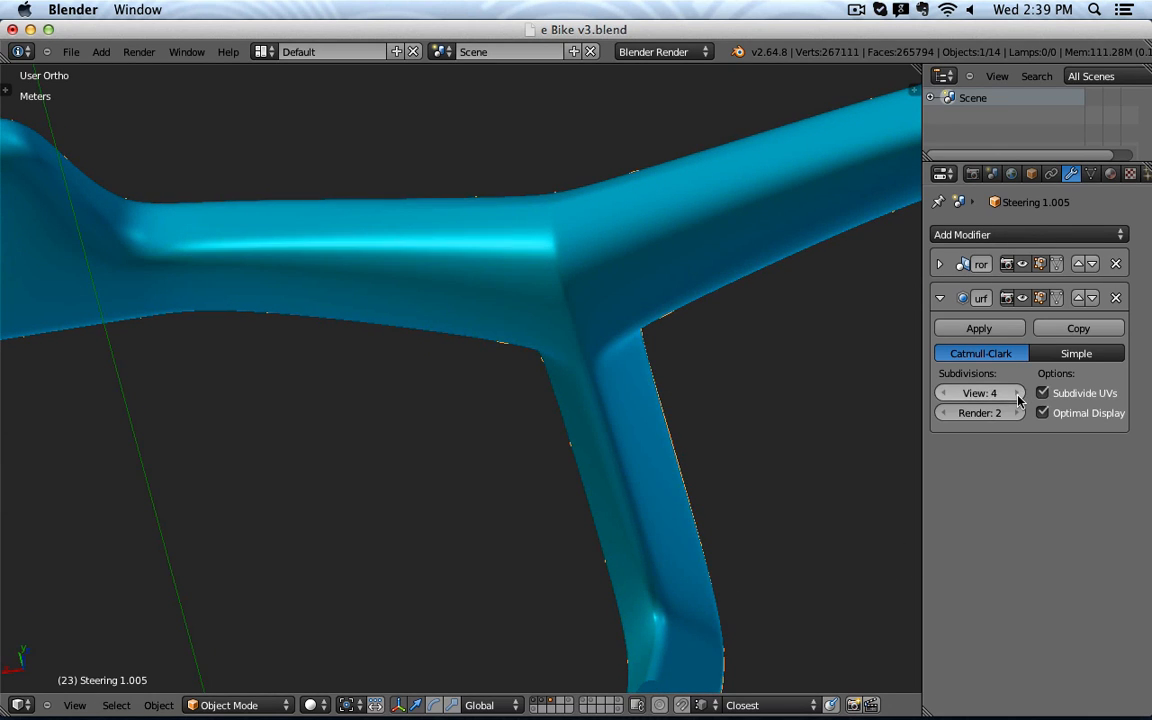
click(1018, 393)
middle_drag(672, 309, 517, 354)
mouse_move(469, 337)
mouse_down()
mouse_move(560, 367)
mouse_move(678, 328)
mouse_up()
drag(557, 360, 577, 440)
Step: Set the subdivision view level to 4 and delete the grease pencil lines drawn over the handlebar
click(943, 393)
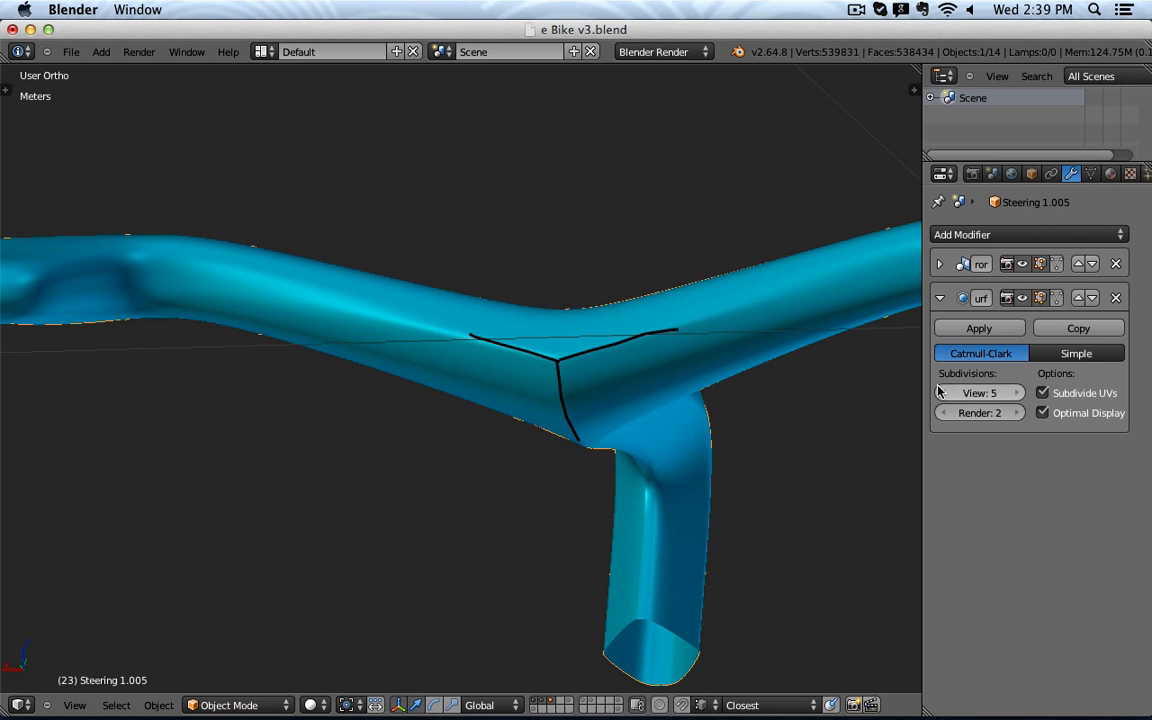
key(n)
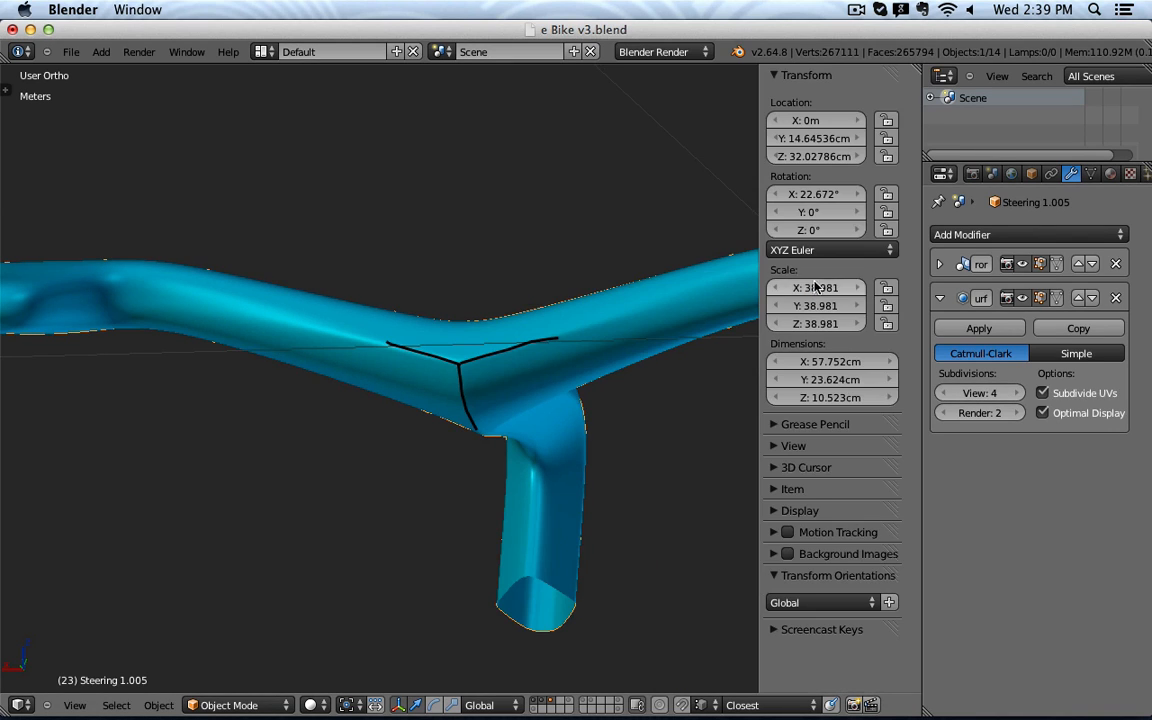
click(778, 426)
click(890, 455)
key(n)
Step: Move the two vertices beside the handlebar's centre line along X toward the centre and check the smoothed junction
middle_drag(539, 434, 569, 281)
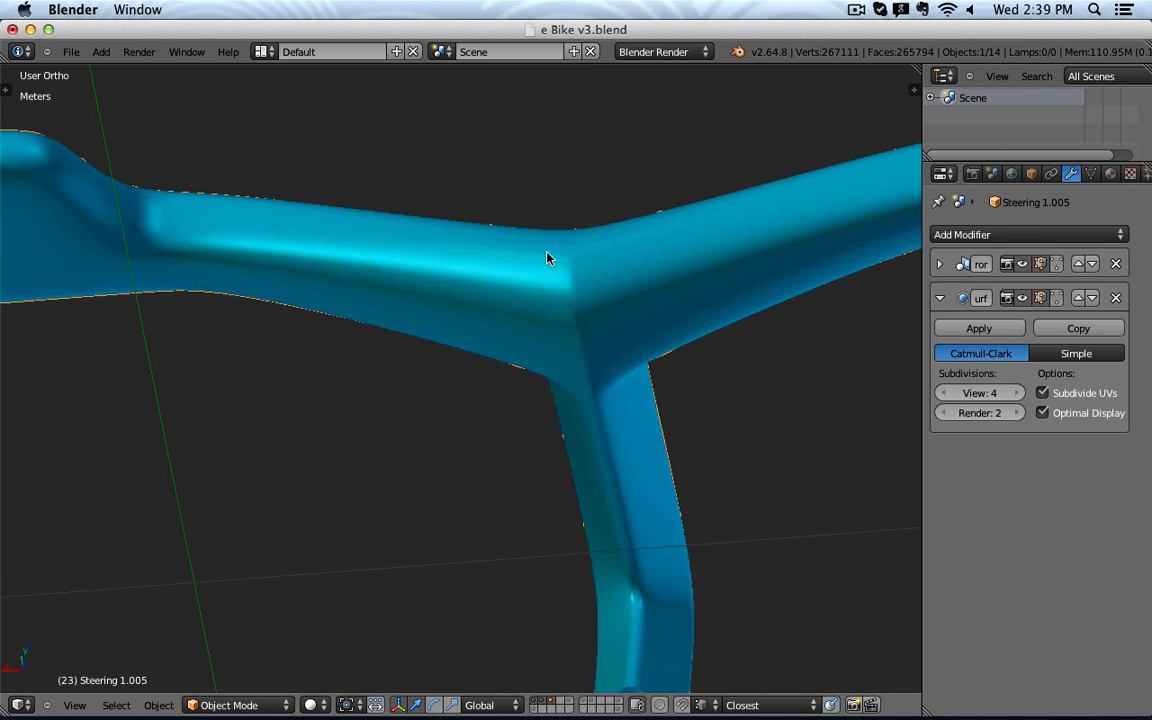
middle_drag(581, 325, 642, 481)
key(Tab)
right_click(626, 430)
shift+right_click(646, 441)
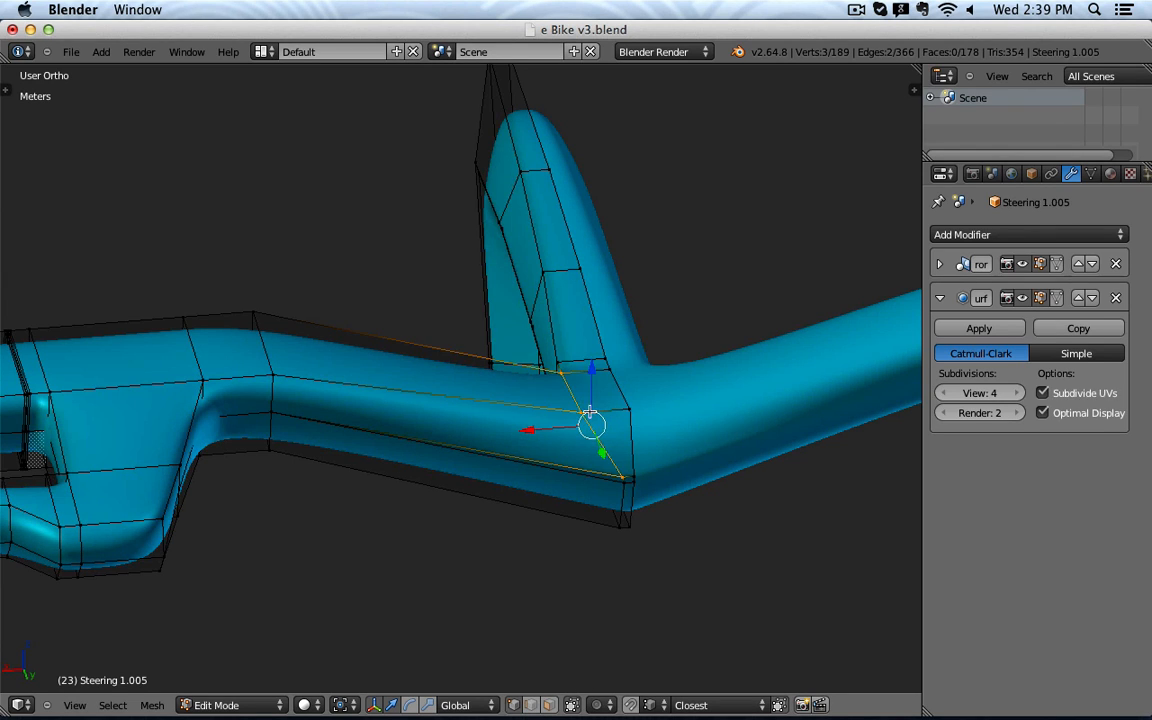
right_click(557, 374)
key(g)
key(x)
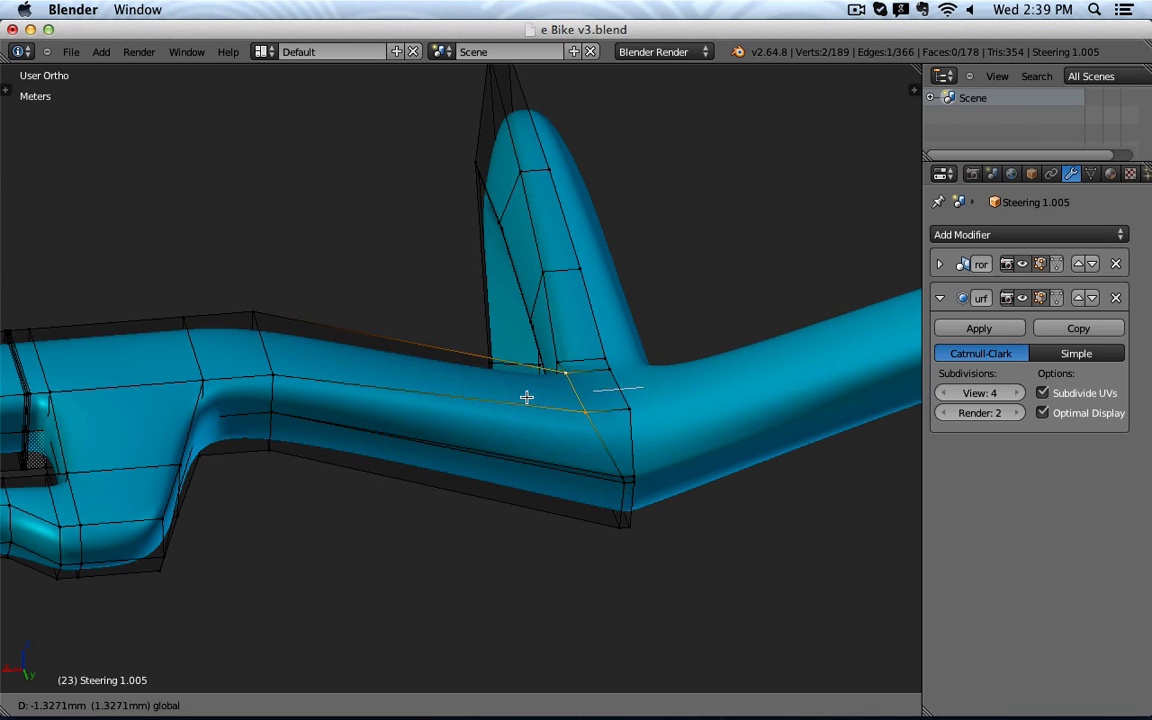
click(553, 397)
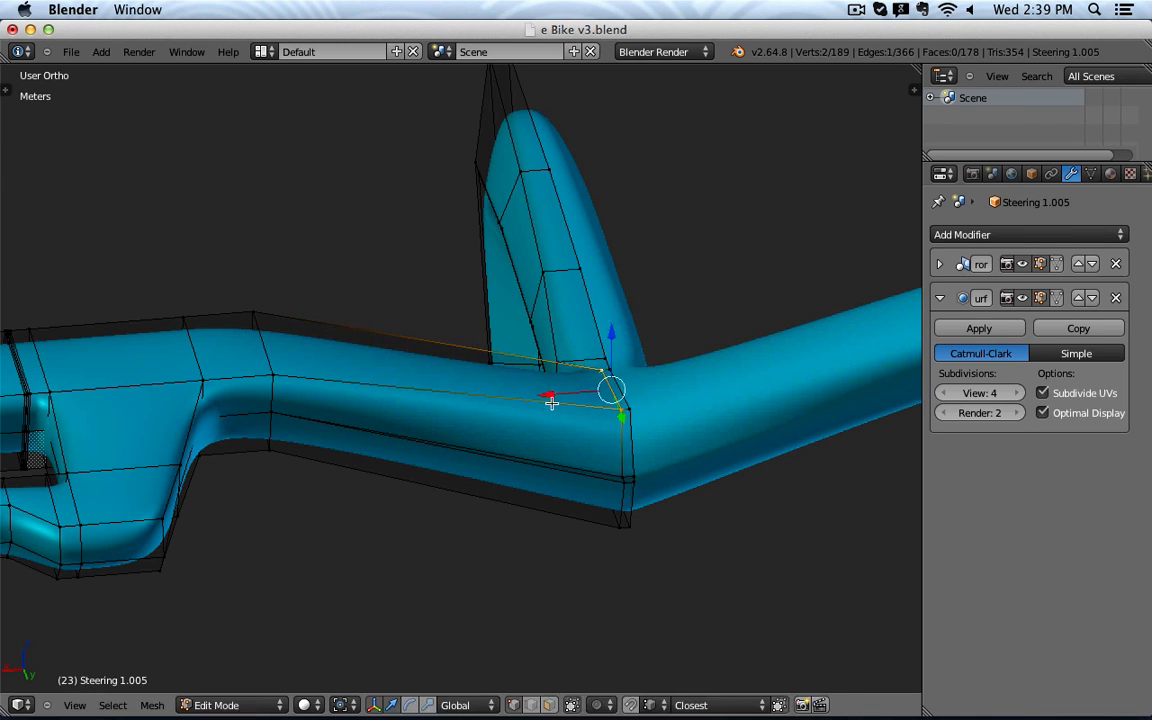
key(Tab)
middle_drag(648, 460, 651, 369)
key(Tab)
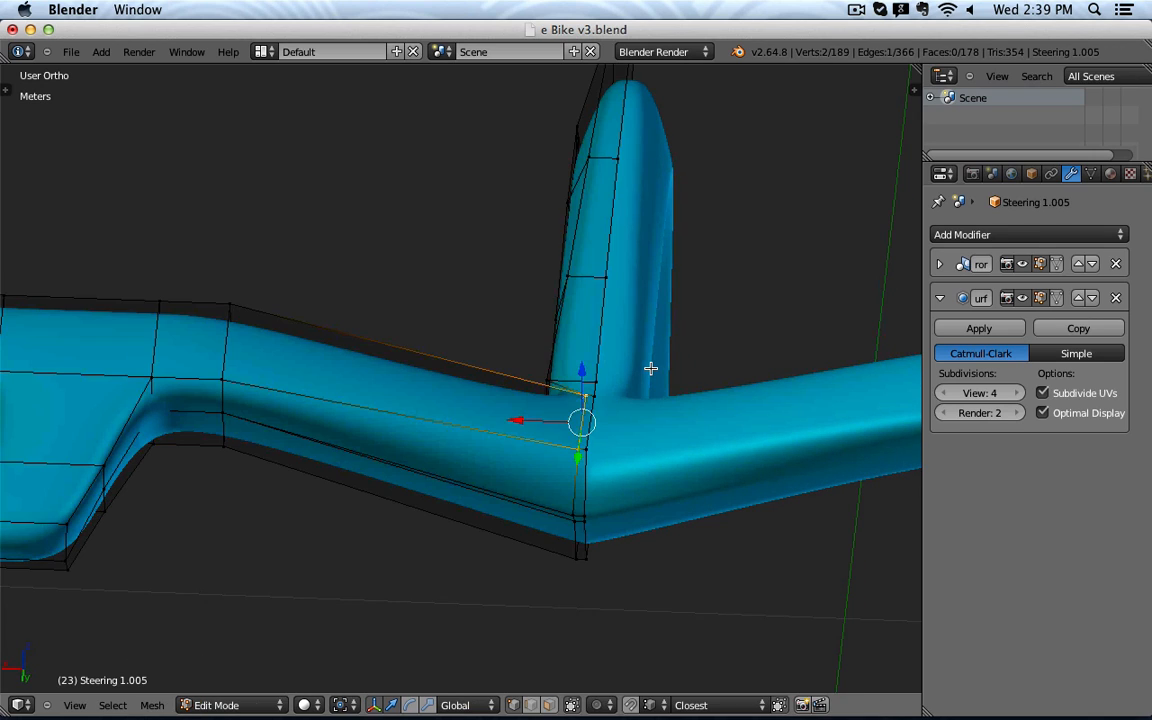
Step: Undo the move of the two vertices beside the centre line and inspect the smoothed handlebar junction
key(ctrl+z)
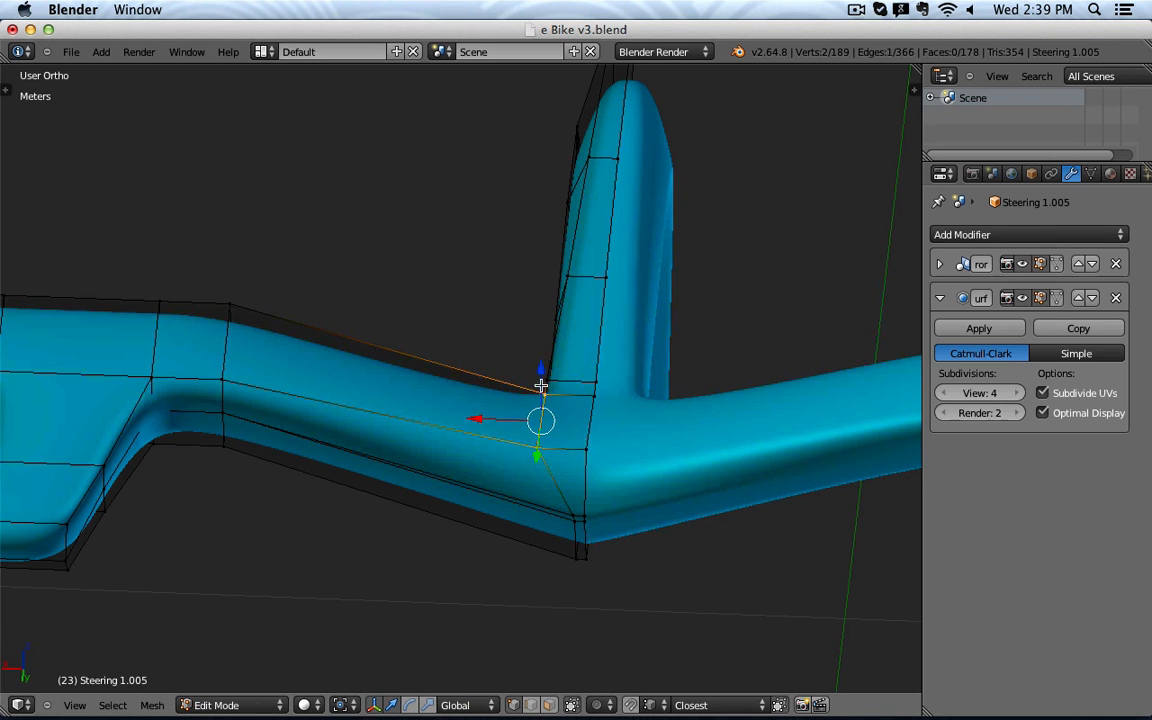
key(Tab)
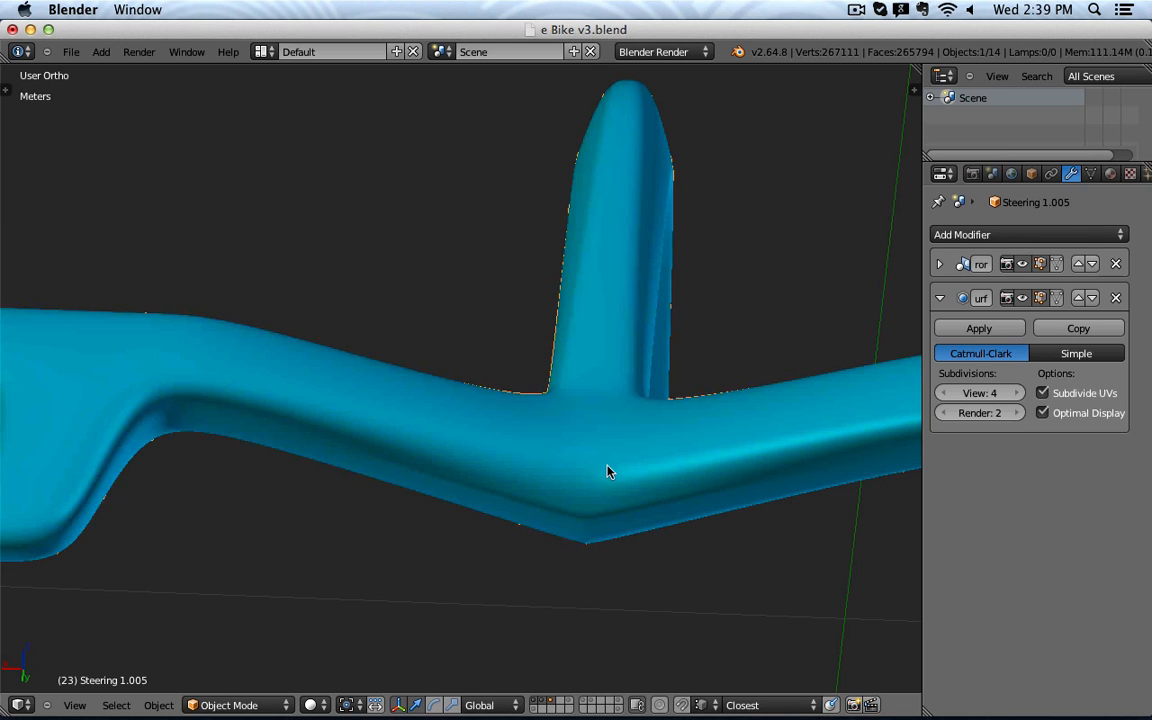
middle_drag(609, 470, 605, 406)
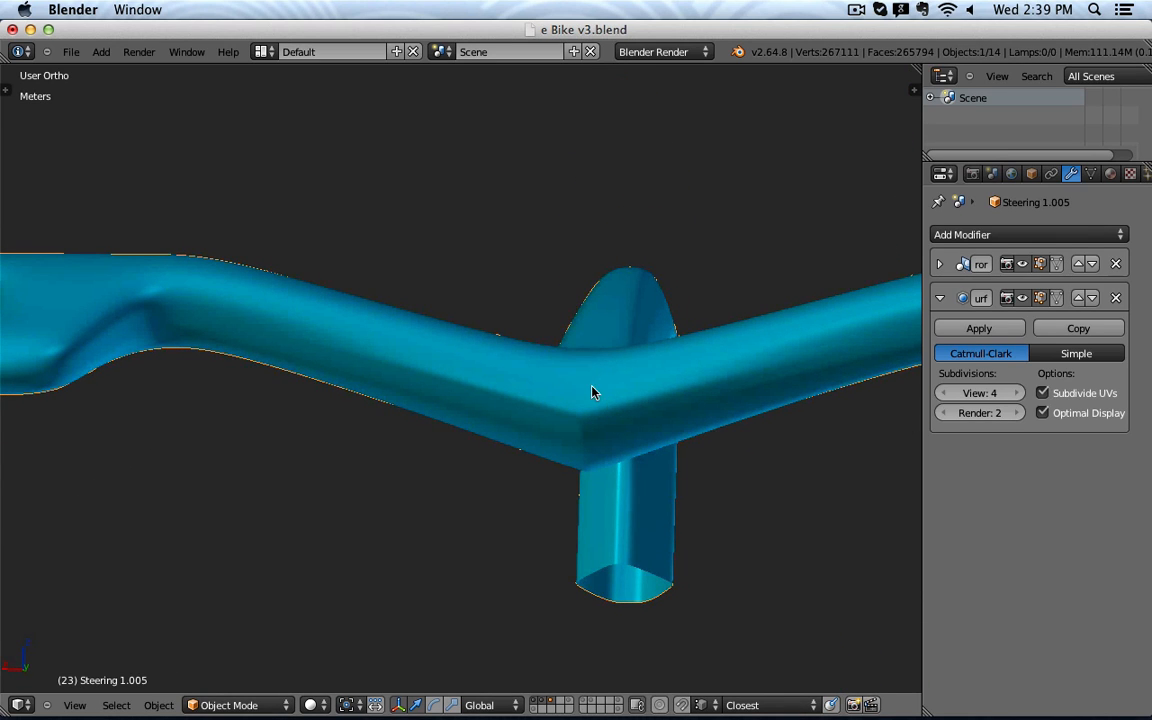
Step: Select the vertex line beside the stem's centre seam and extend it up across the bend to the handlebar's crease
key(Tab)
middle_drag(643, 393, 640, 423)
scroll(582, 462, down, 1)
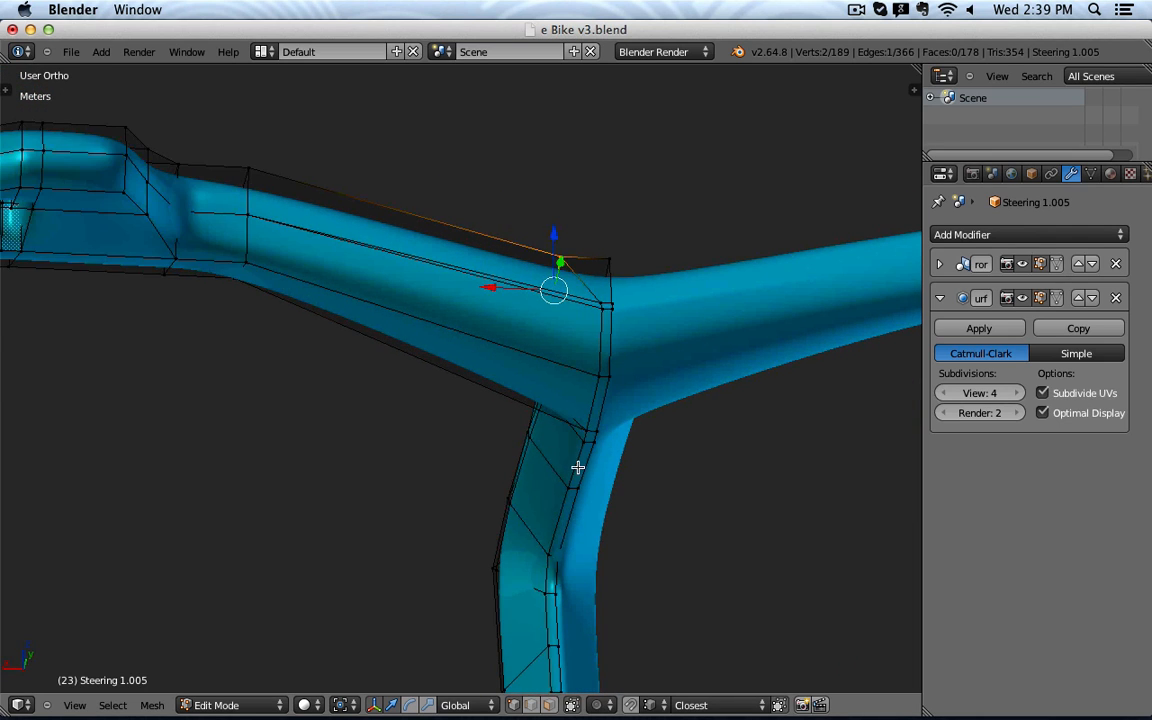
alt+right_click(578, 468)
scroll(580, 466, down, 1)
shift+right_click(596, 390)
shift+right_click(599, 337)
shift+right_click(589, 328)
middle_drag(589, 328, 698, 433)
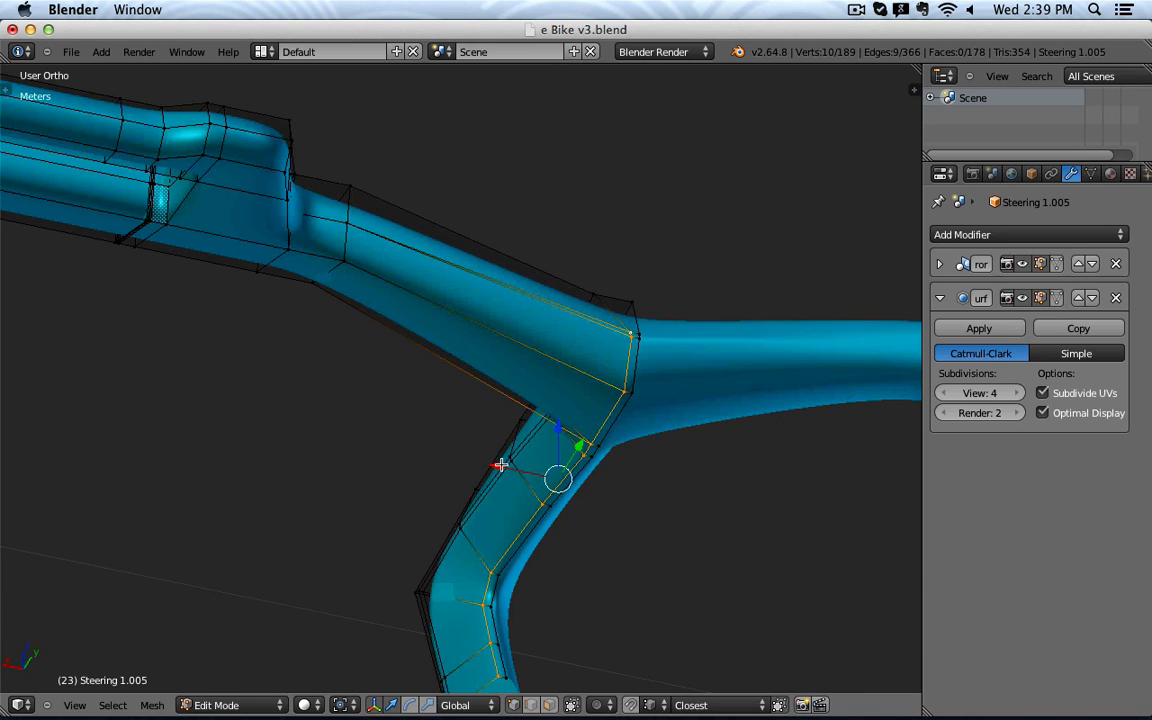
Step: Shift the selected vertex line outward along X to test a softer crease, and bring it back close to the centre seam
drag(501, 465, 465, 465)
middle_drag(465, 465, 447, 481)
key(Tab)
key(Tab)
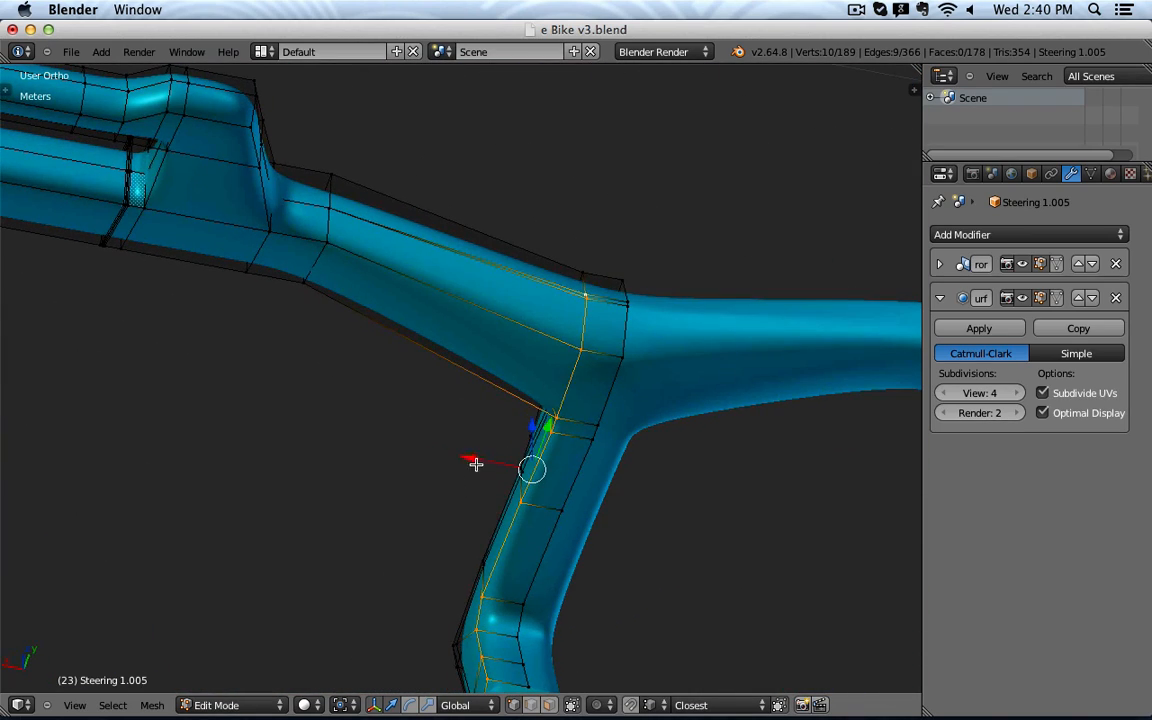
drag(476, 464, 506, 462)
middle_drag(506, 462, 511, 381)
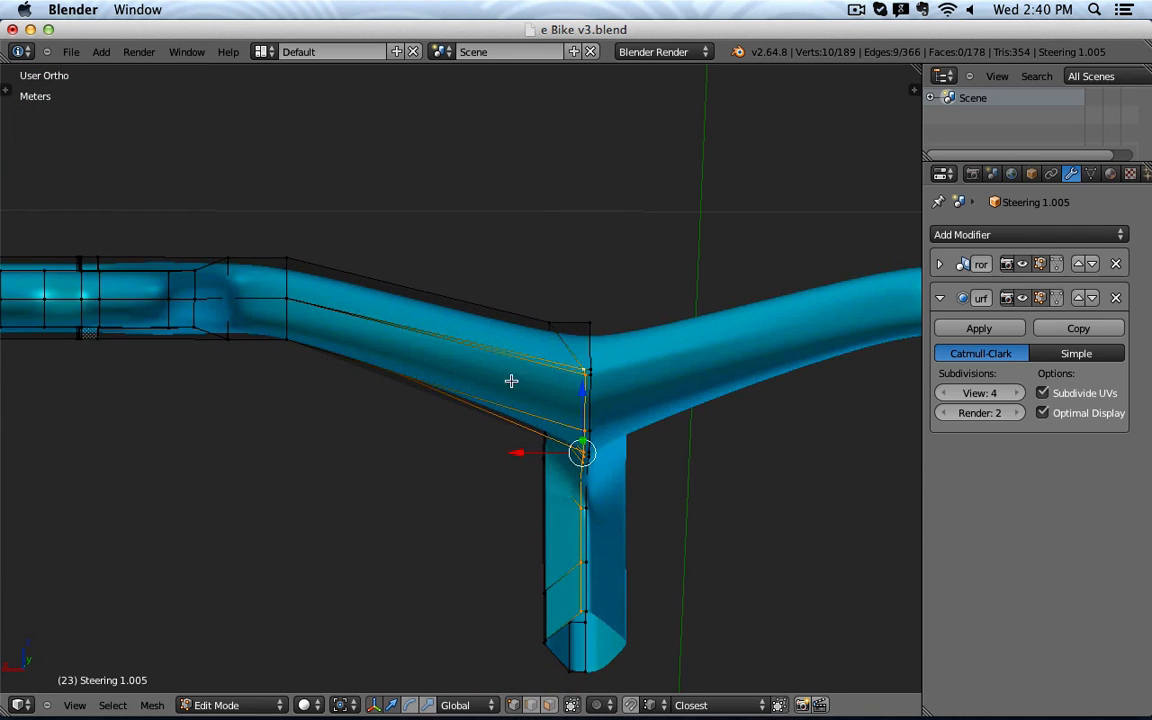
Step: Select the edges of the handlebar's narrow crease strip and add the loops running down the stem's centre seam
alt+right_click(523, 357)
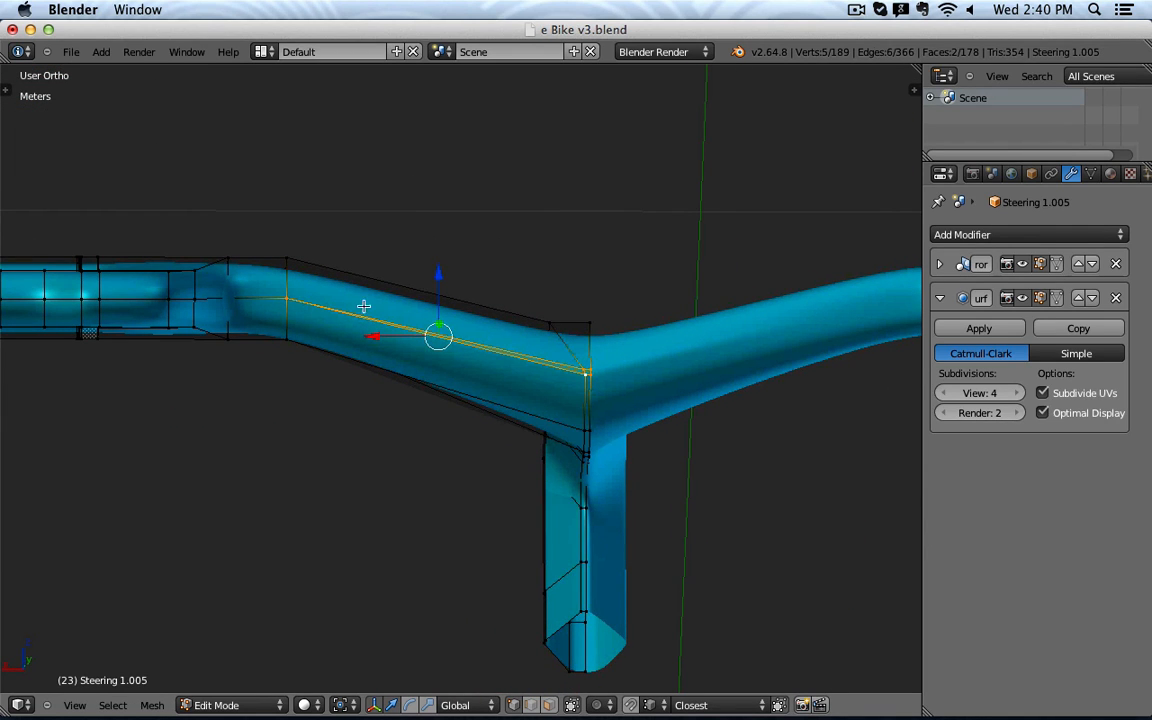
alt+shift+right_click(581, 525)
alt+shift+right_click(582, 432)
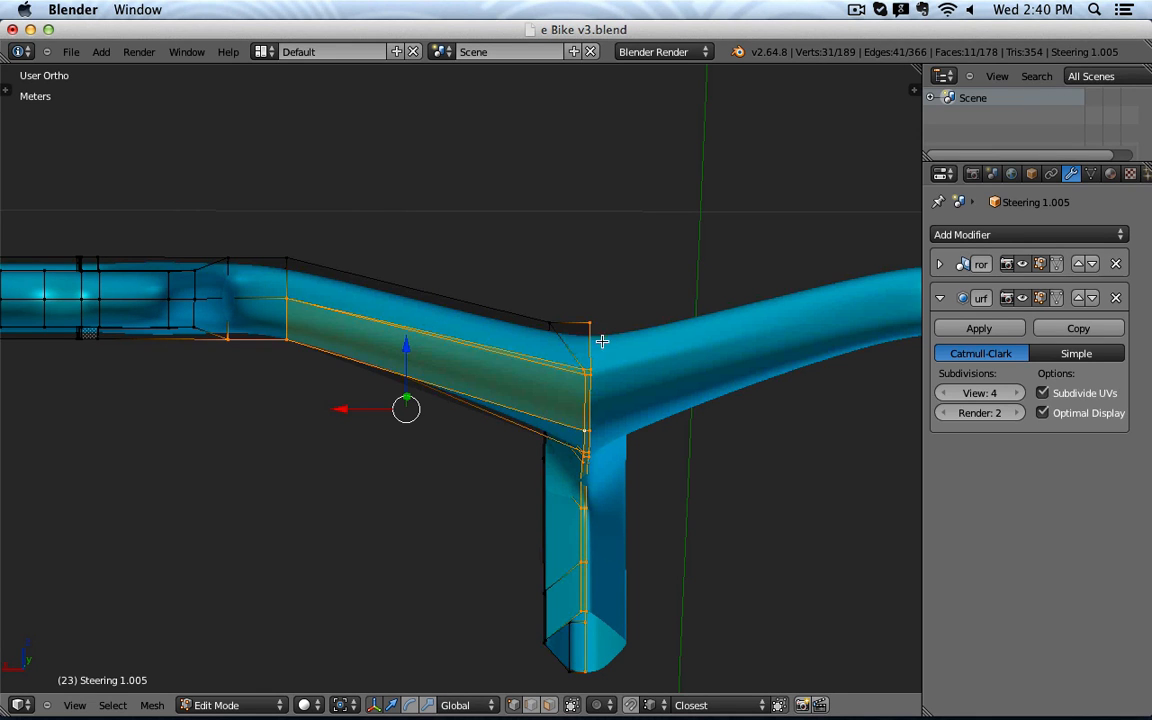
Step: Box-deselect the vertices along the upper side of the handlebar's centre seam in wireframe
key(z)
key(b)
drag(568, 311, 615, 345)
middle_drag(618, 346, 589, 383)
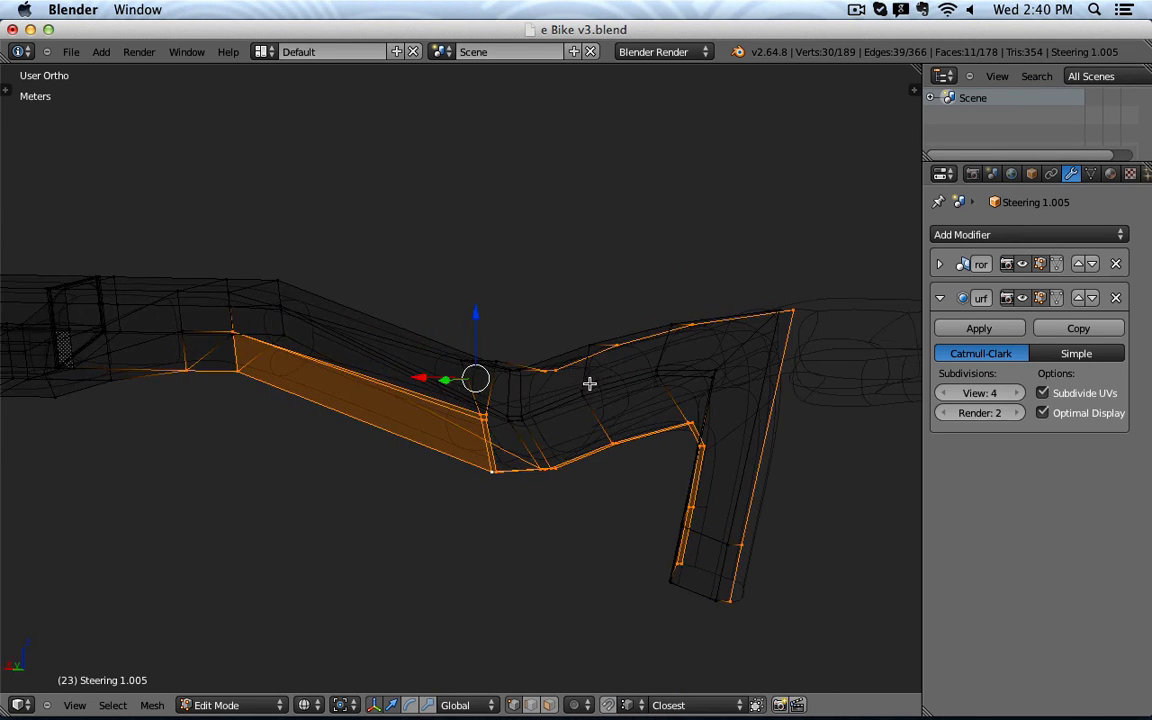
key(b)
middle_drag(502, 318, 578, 376)
key(b)
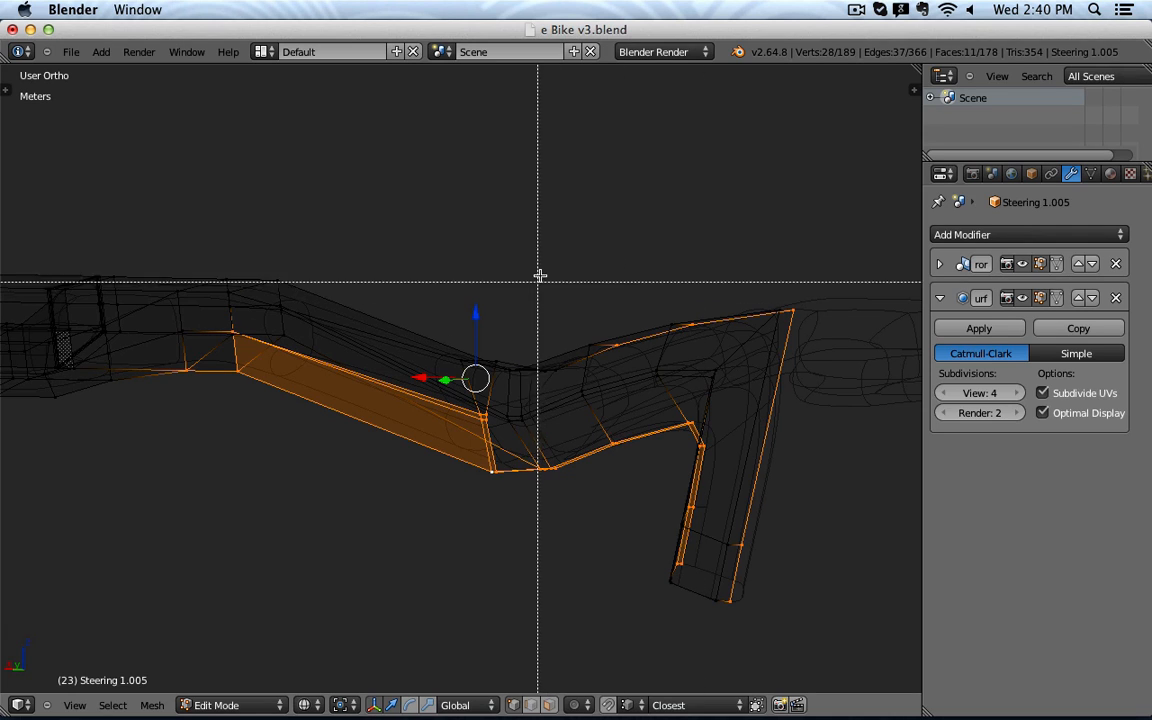
key(Escape)
Step: Remove the lower vertices at the handlebar's outer bend from the selection, keeping the narrow crease strip selected
key(b)
middle_drag(227, 373, 266, 396)
key(b)
middle_drag(217, 359, 256, 388)
key(b)
middle_drag(158, 360, 208, 388)
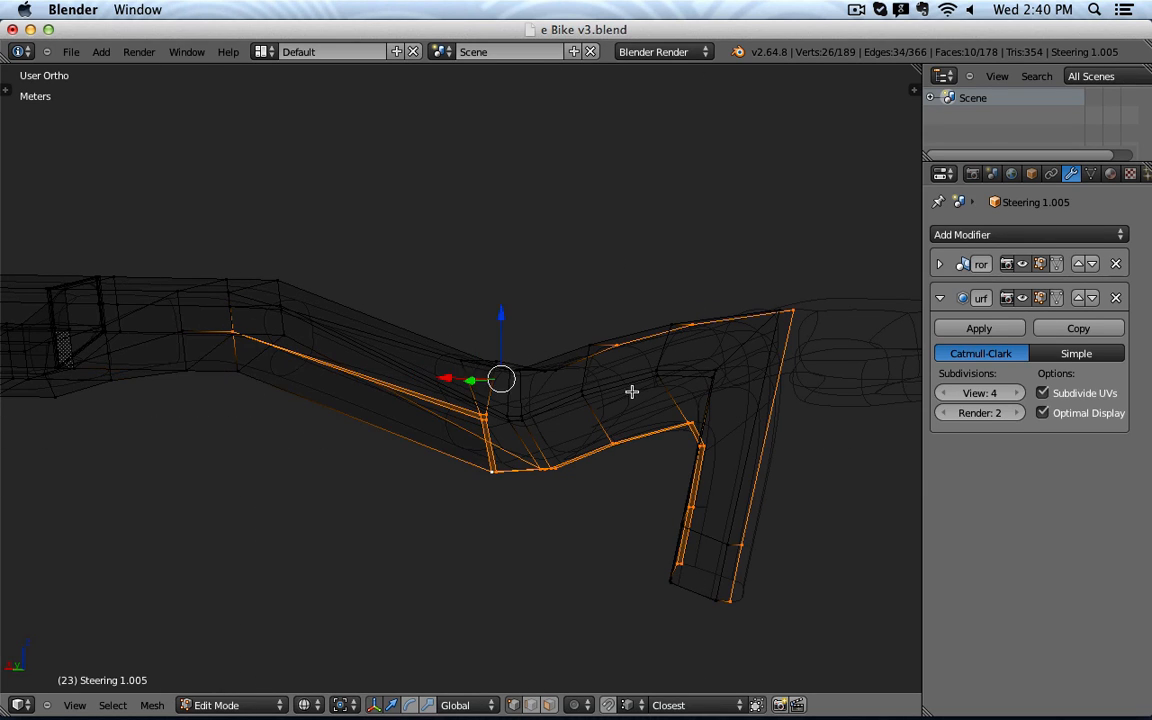
Step: Deselect the vertices along the top and rear of the stem and restore the solid shading
key(b)
middle_drag(568, 268, 896, 382)
key(b)
middle_drag(716, 517, 750, 610)
key(z)
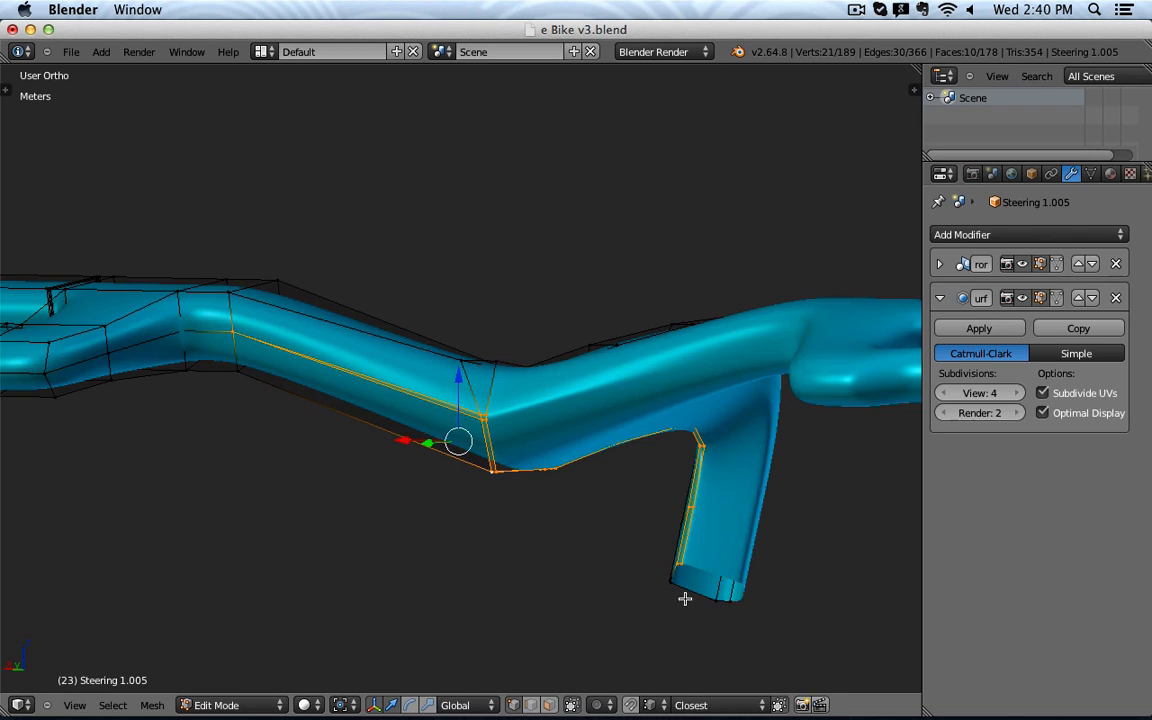
Step: Add the crease loops along the stem's side to the selection and inspect the smoothed handlebar in Object Mode
key(z)
mouse_move(509, 573)
middle_down()
mouse_move(571, 524)
mouse_move(670, 483)
mouse_move(517, 631)
mouse_move(627, 617)
mouse_move(527, 640)
mouse_move(442, 635)
mouse_move(500, 626)
middle_up()
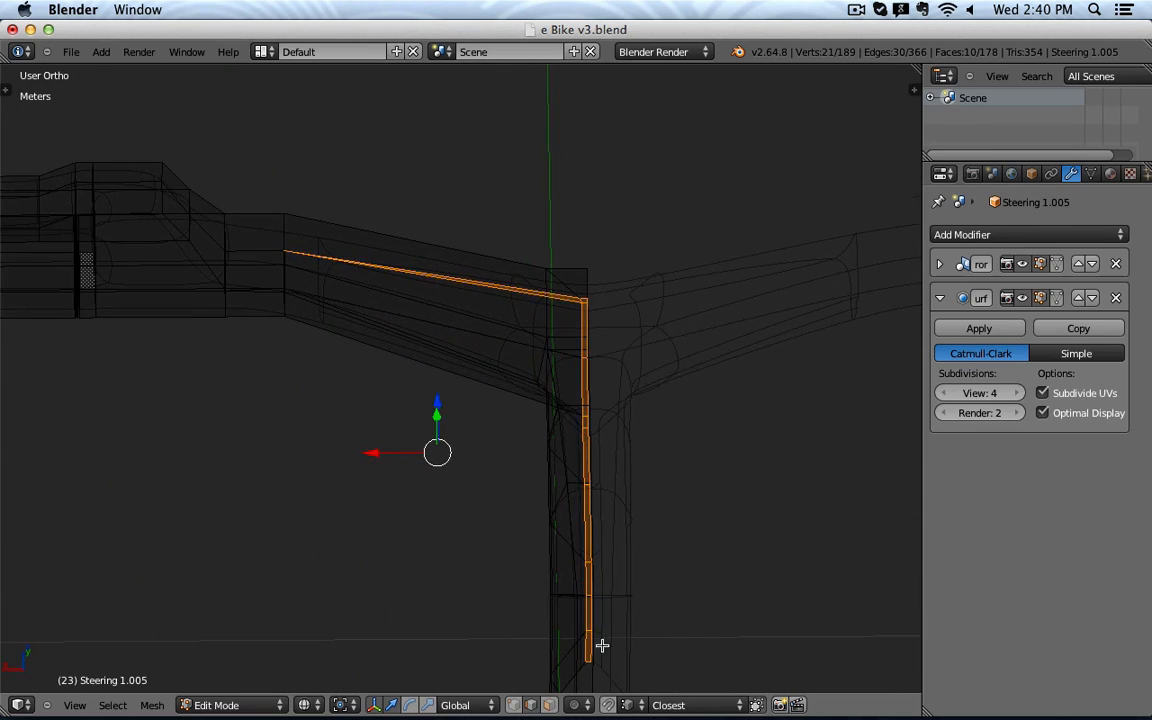
middle_drag(504, 532, 229, 375)
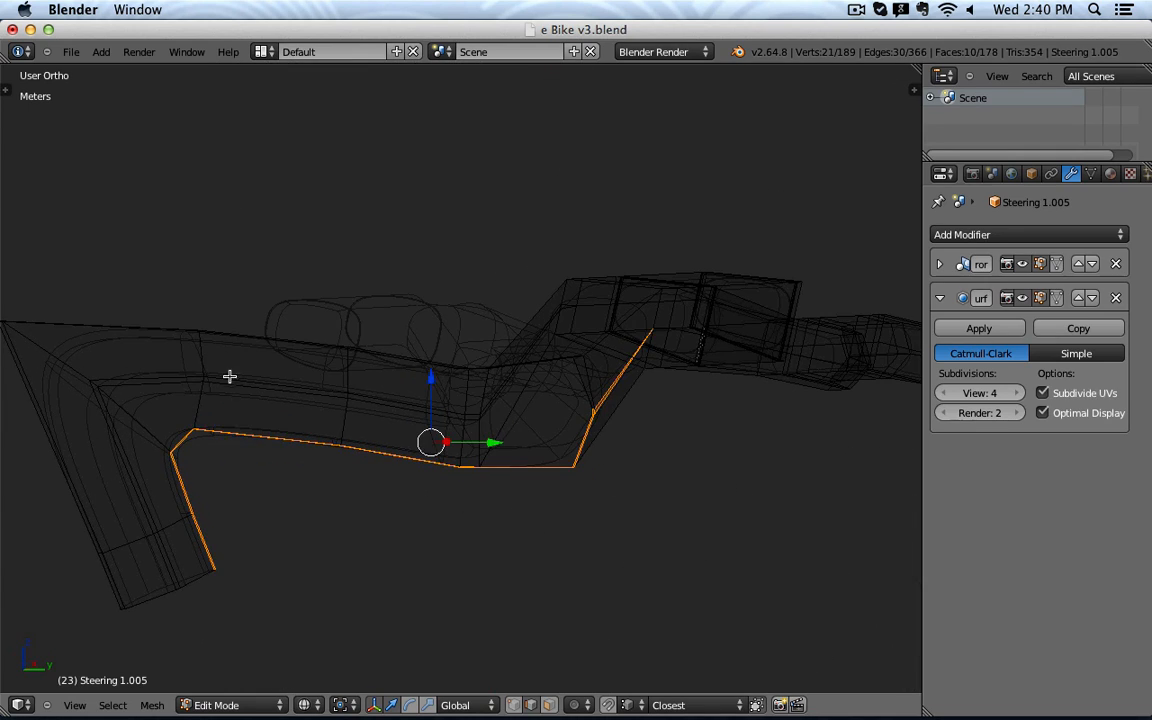
alt+shift+click(239, 380)
mouse_move(399, 375)
middle_down()
mouse_move(435, 387)
mouse_move(460, 373)
mouse_move(393, 360)
middle_up()
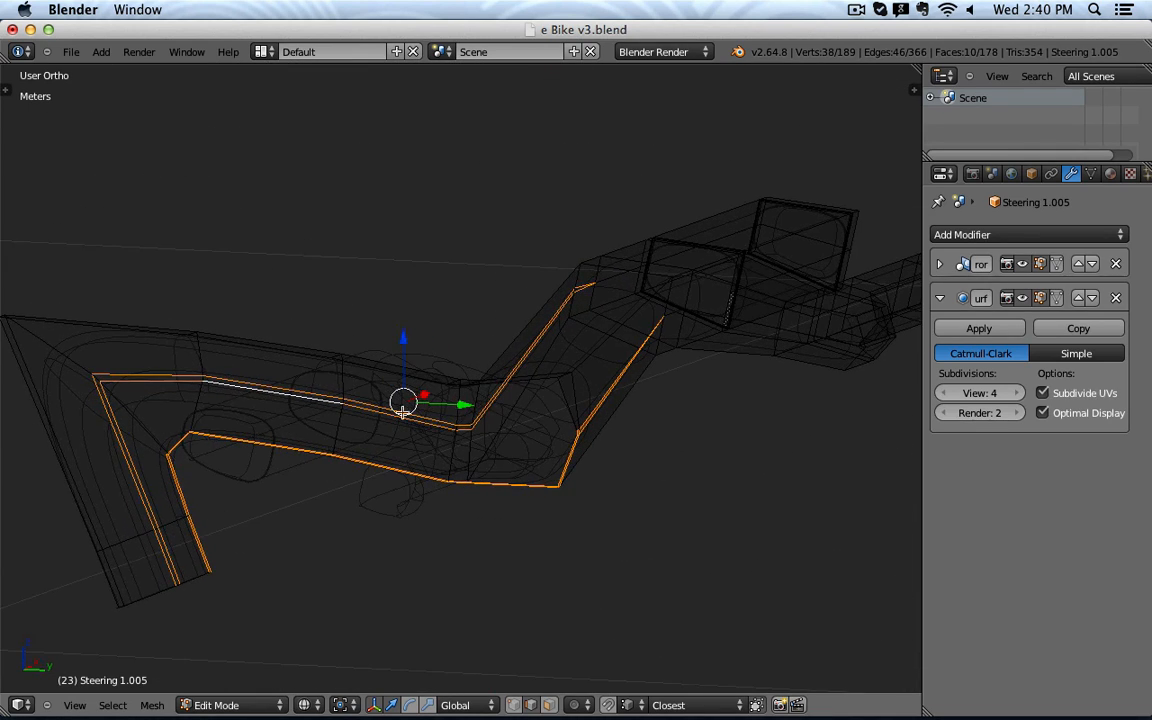
key(z)
key(Tab)
mouse_move(598, 580)
middle_down()
mouse_move(645, 535)
mouse_move(643, 486)
mouse_move(465, 478)
mouse_move(352, 523)
mouse_move(352, 578)
mouse_move(509, 581)
middle_up()
key(Tab)
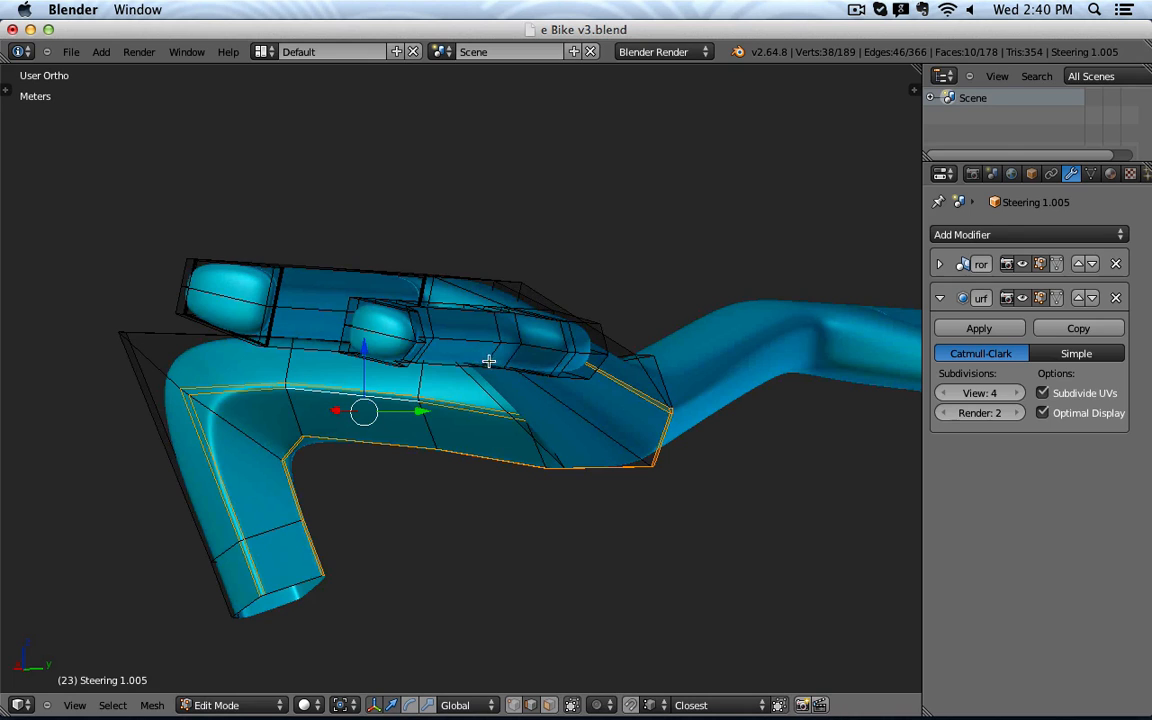
Step: Pick out individual edges around the handlebar's outer bend to trace where the side crease runs and fades
middle_drag(603, 374, 226, 332)
right_click(228, 334)
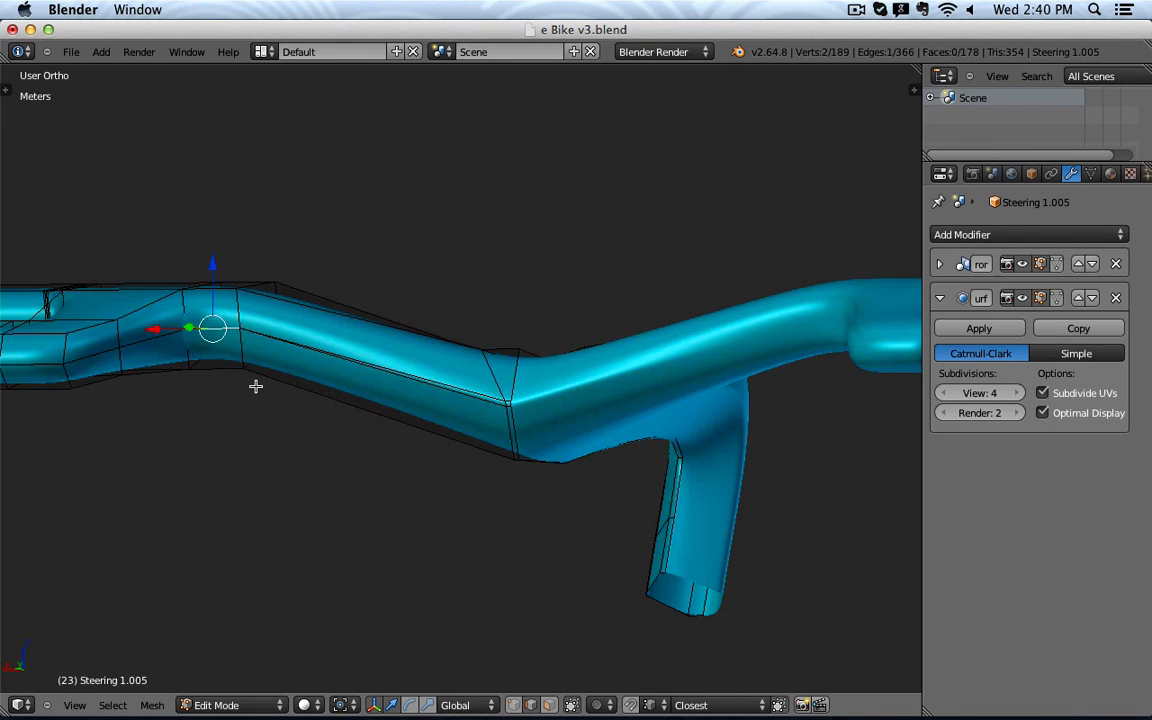
right_click(327, 340)
right_click(182, 300)
middle_drag(161, 353, 479, 434)
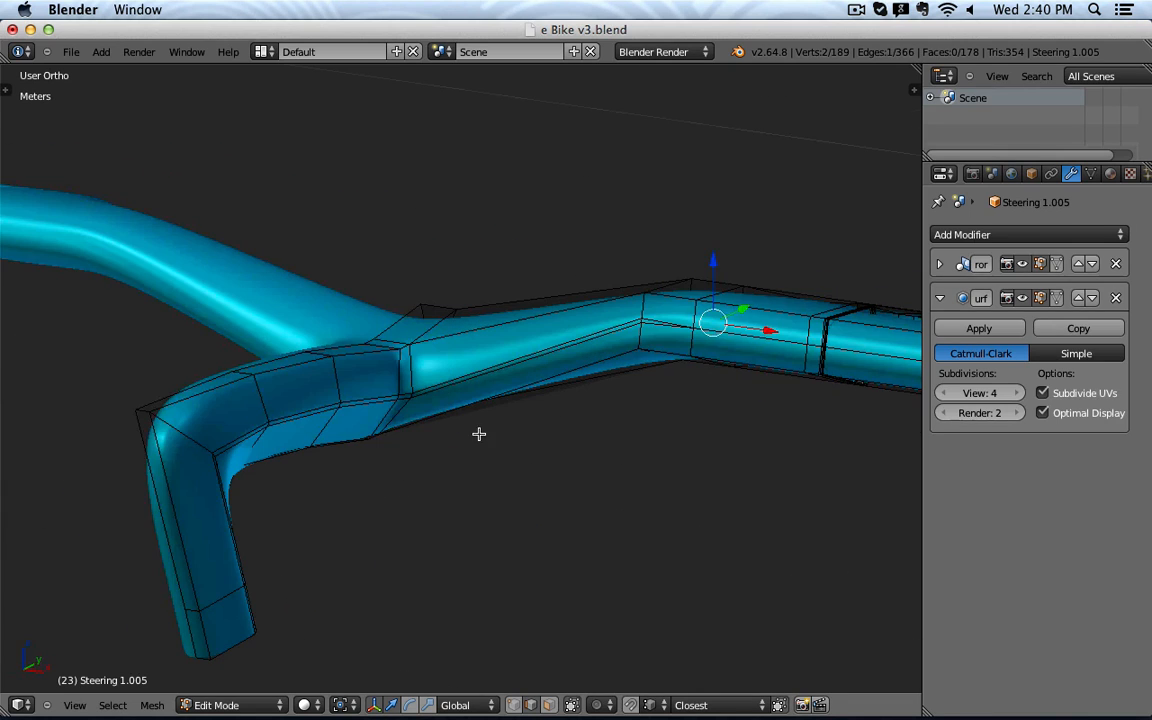
right_click(658, 327)
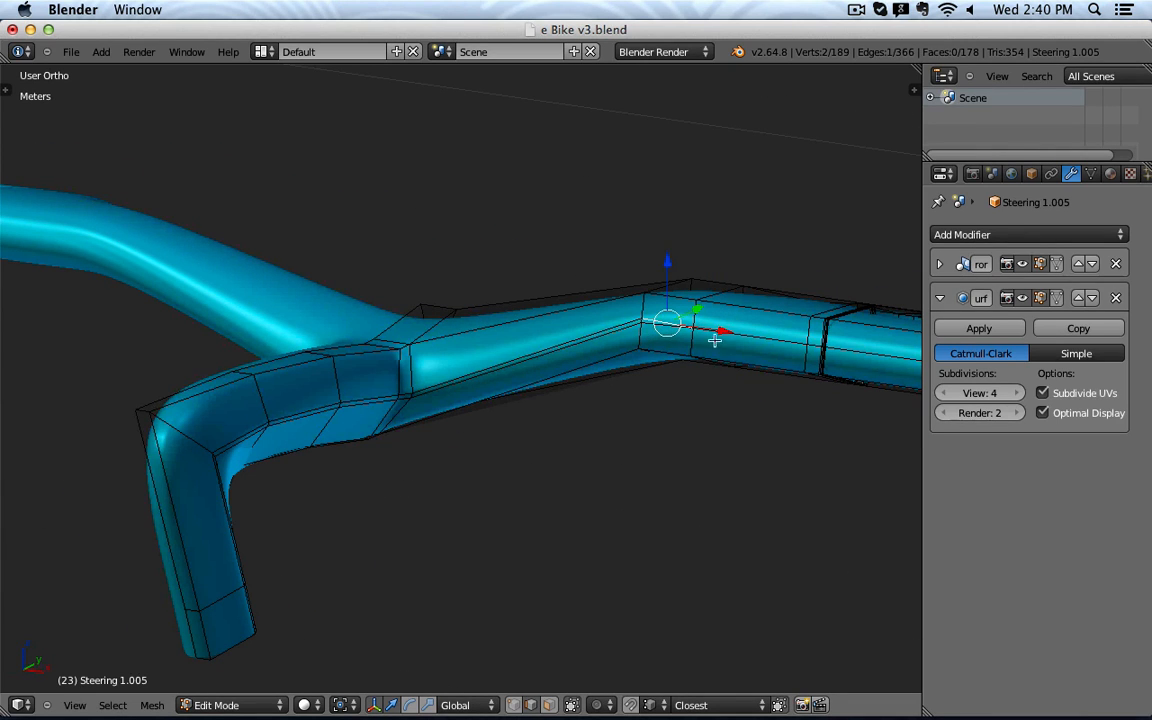
right_click(768, 335)
shift+right_click(668, 328)
shift+right_click(653, 316)
Step: Clear the selection and box-select the handlebar's whole grip section beyond the outer bend in wireframe
mouse_move(668, 373)
middle_down()
mouse_move(653, 423)
mouse_move(563, 399)
mouse_move(625, 355)
mouse_move(567, 289)
middle_up()
key(z)
key(a)
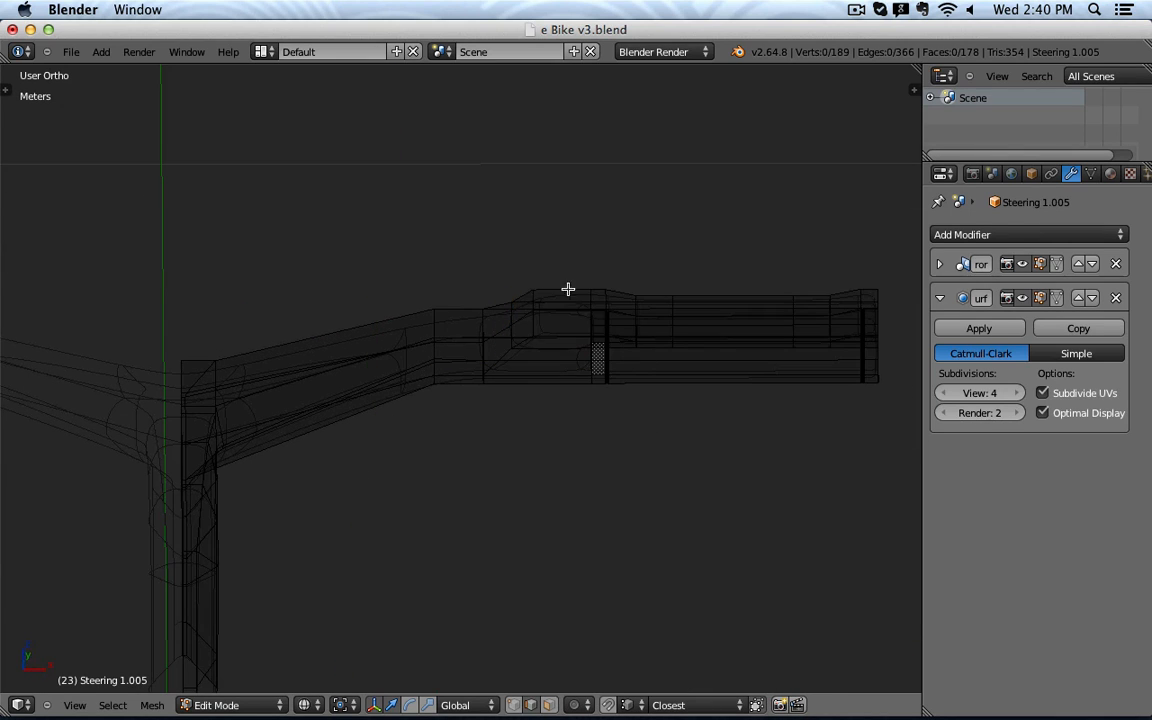
key(b)
drag(514, 237, 905, 437)
key(b)
drag(462, 241, 643, 411)
key(z)
mouse_move(643, 411)
middle_down()
mouse_move(717, 494)
mouse_move(617, 442)
mouse_move(556, 447)
mouse_move(412, 366)
mouse_move(446, 374)
middle_up()
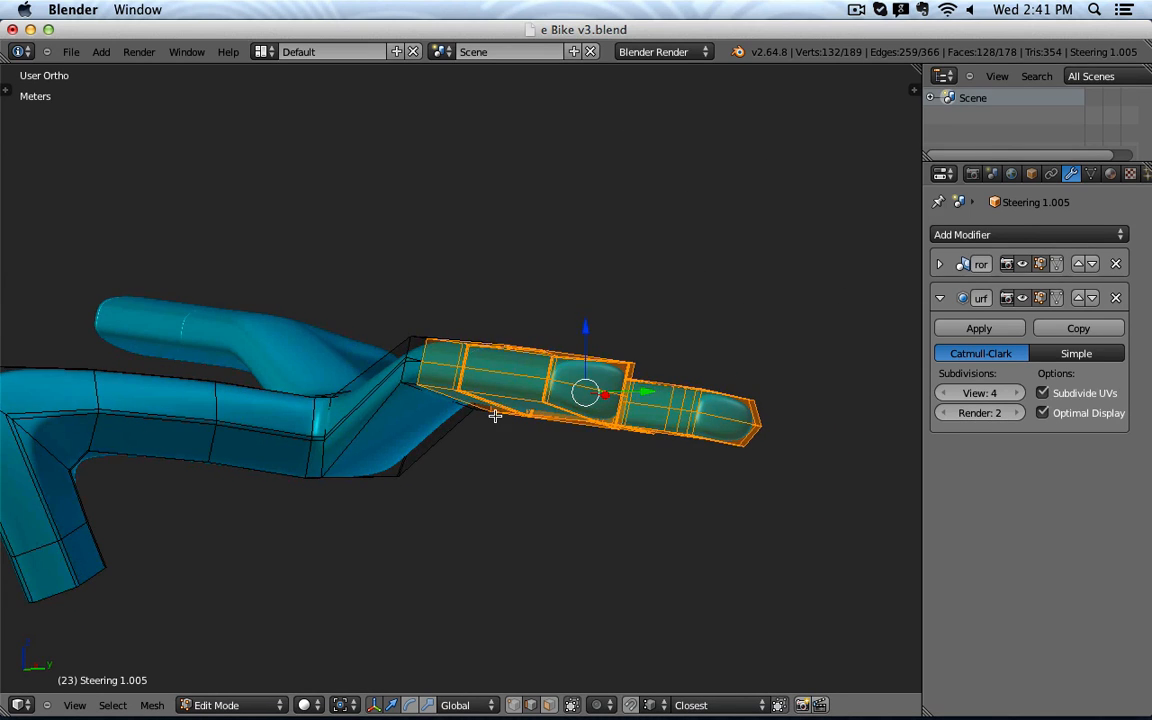
Step: Delete the edge loop running lengthwise around the middle of the grip and inspect the smoothed shape
middle_drag(542, 368, 632, 418)
scroll(478, 369, up, 2)
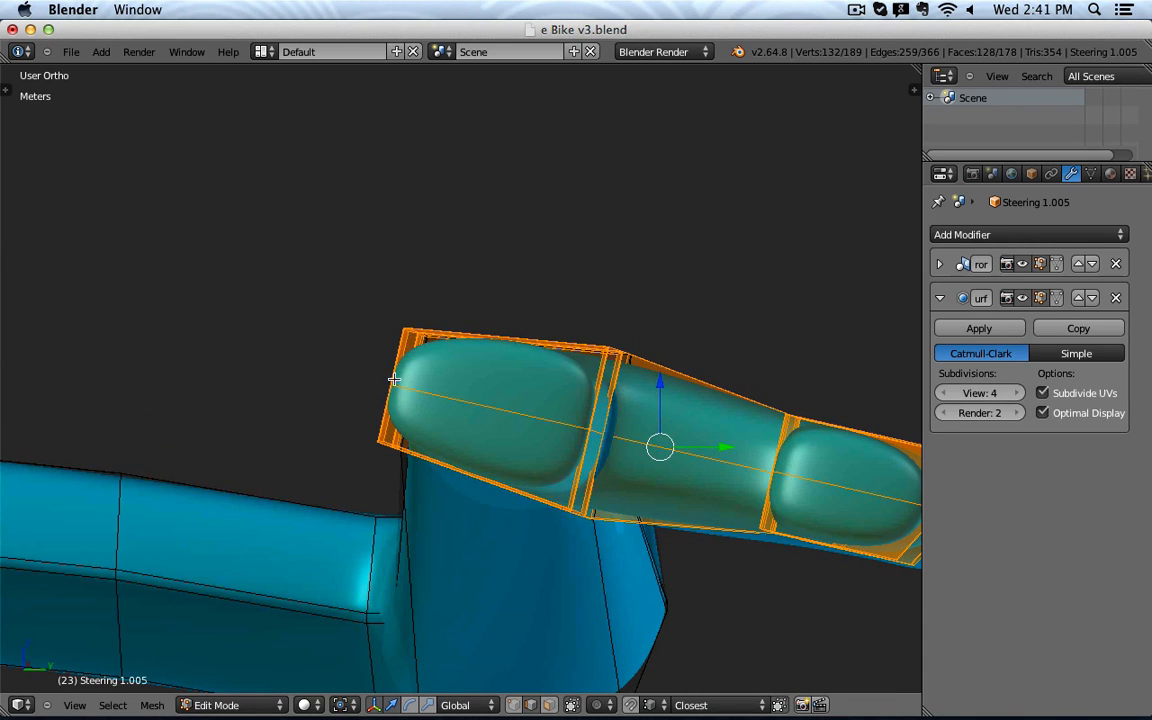
alt+right_click(495, 410)
key(x)
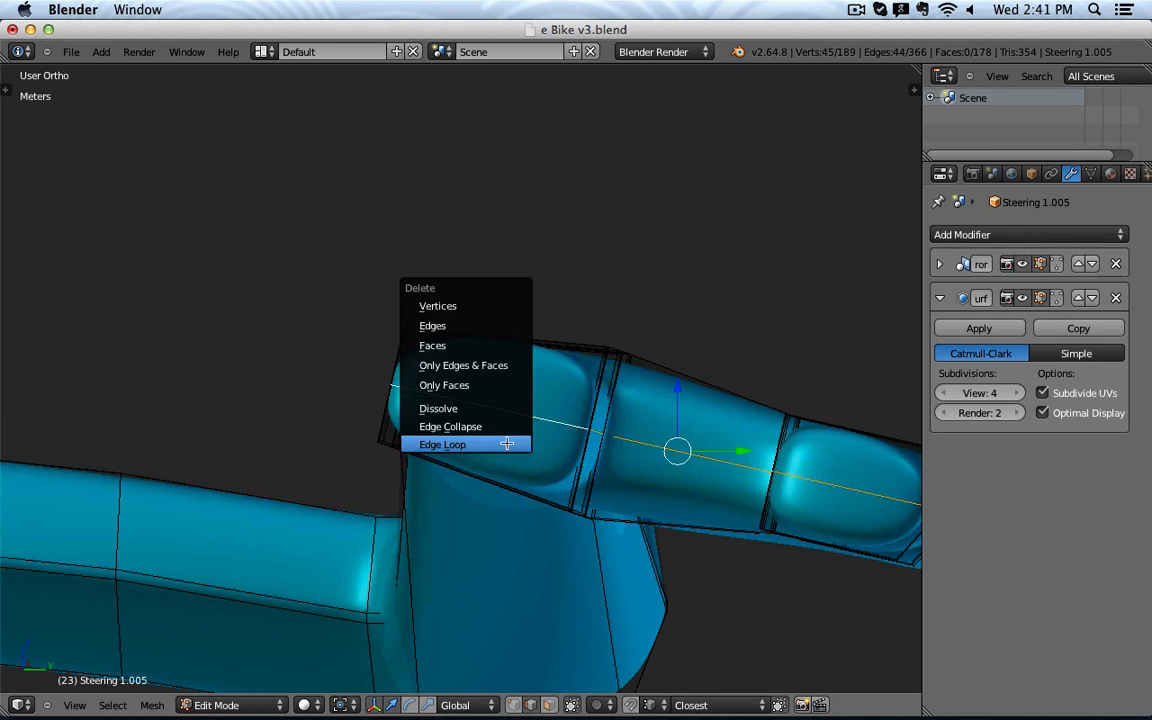
click(512, 448)
key(Tab)
middle_drag(513, 448, 531, 448)
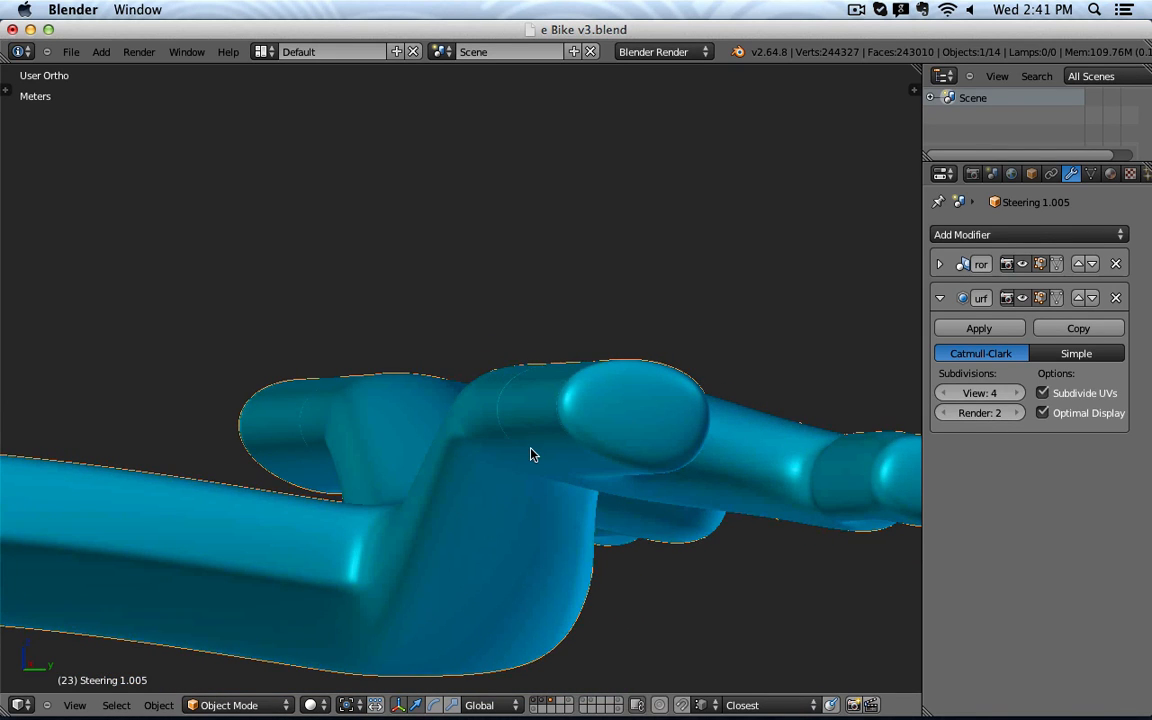
Step: Undo the deletion of the grip's lengthwise edge loop and return to Object Mode
key(Tab)
key(Tab)
key(Tab)
key(ctrl+z)
key(Tab)
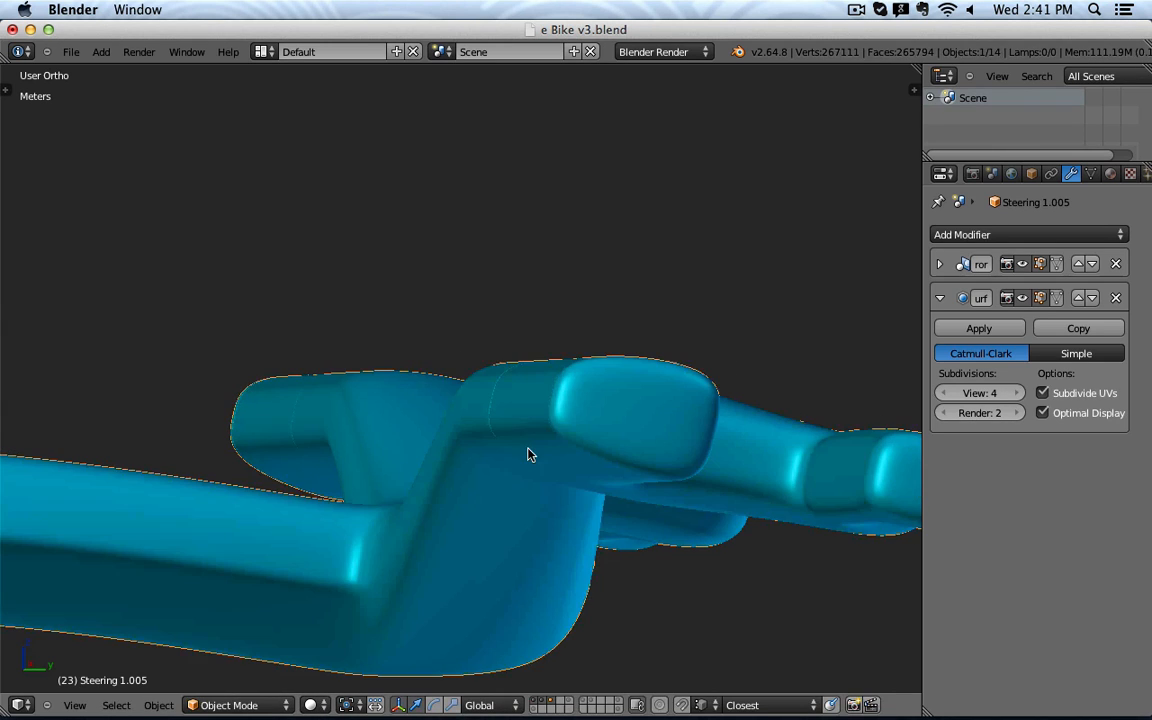
Step: Examine the rounded grip ends and the creases around them, up close and from a distance
middle_drag(543, 437, 530, 440)
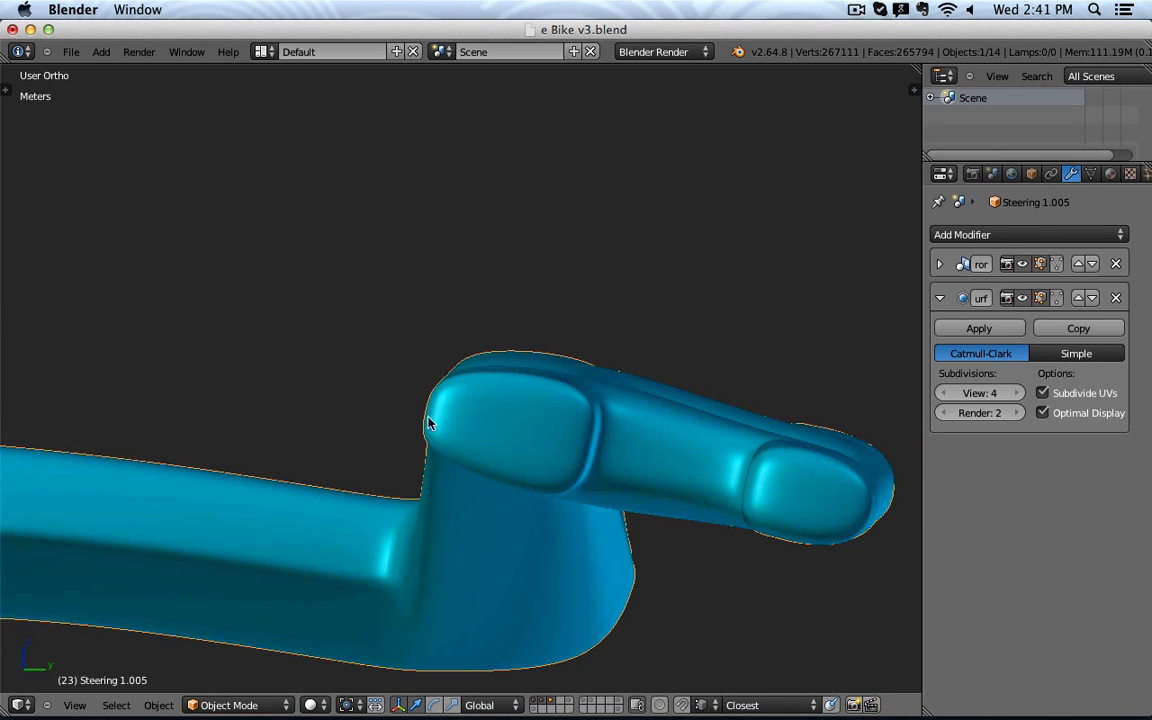
scroll(430, 440, up, 5)
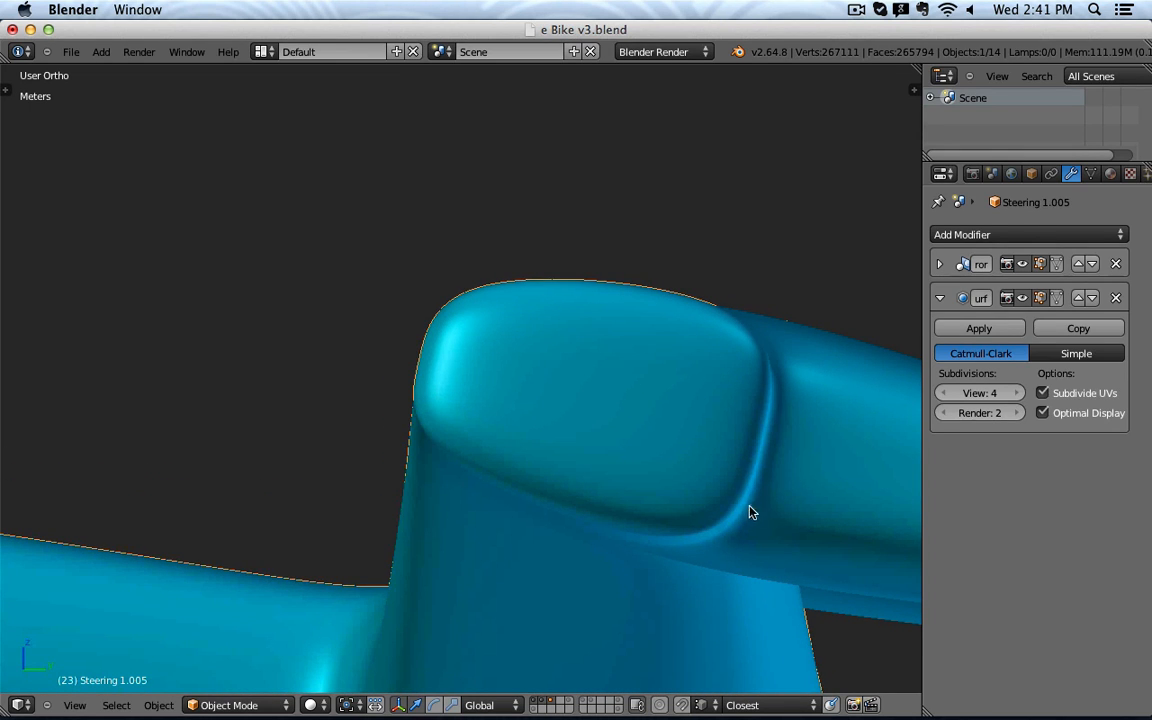
scroll(746, 553, down, 4)
shift+middle_drag(680, 527, 427, 453)
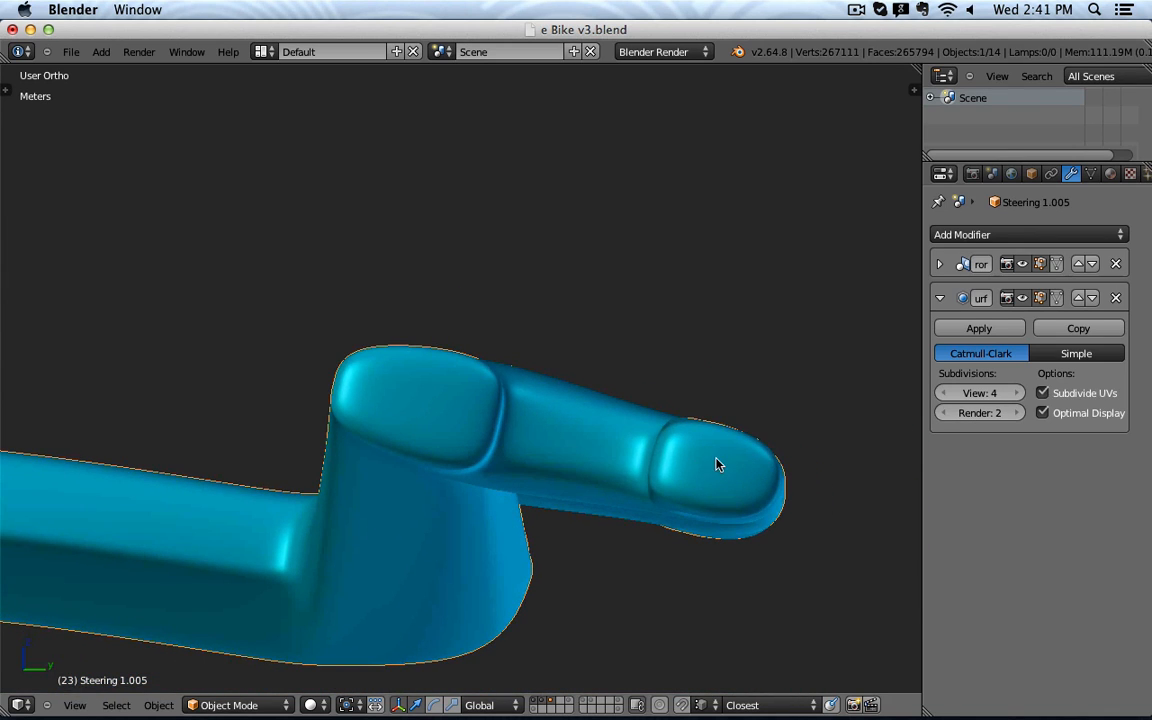
scroll(741, 519, down, 5)
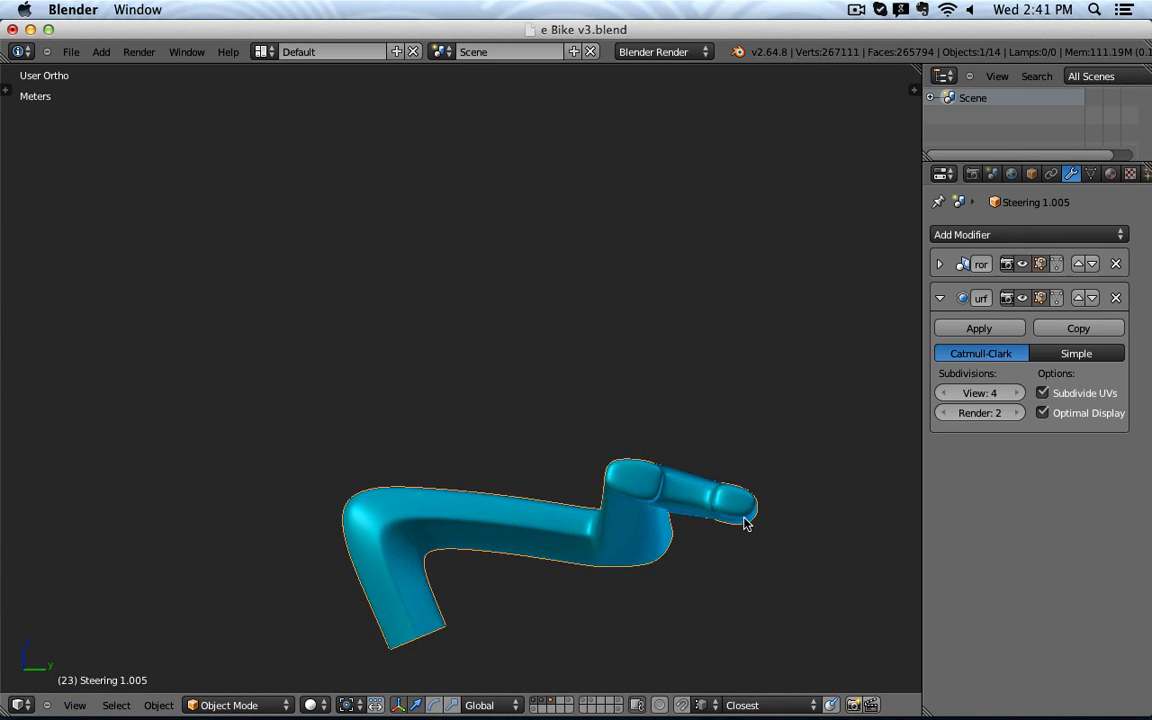
Step: Switch to the right side view, reveal all hidden bike parts and select the main frame
key(KP_3)
key(alt+h)
scroll(754, 524, down, 2)
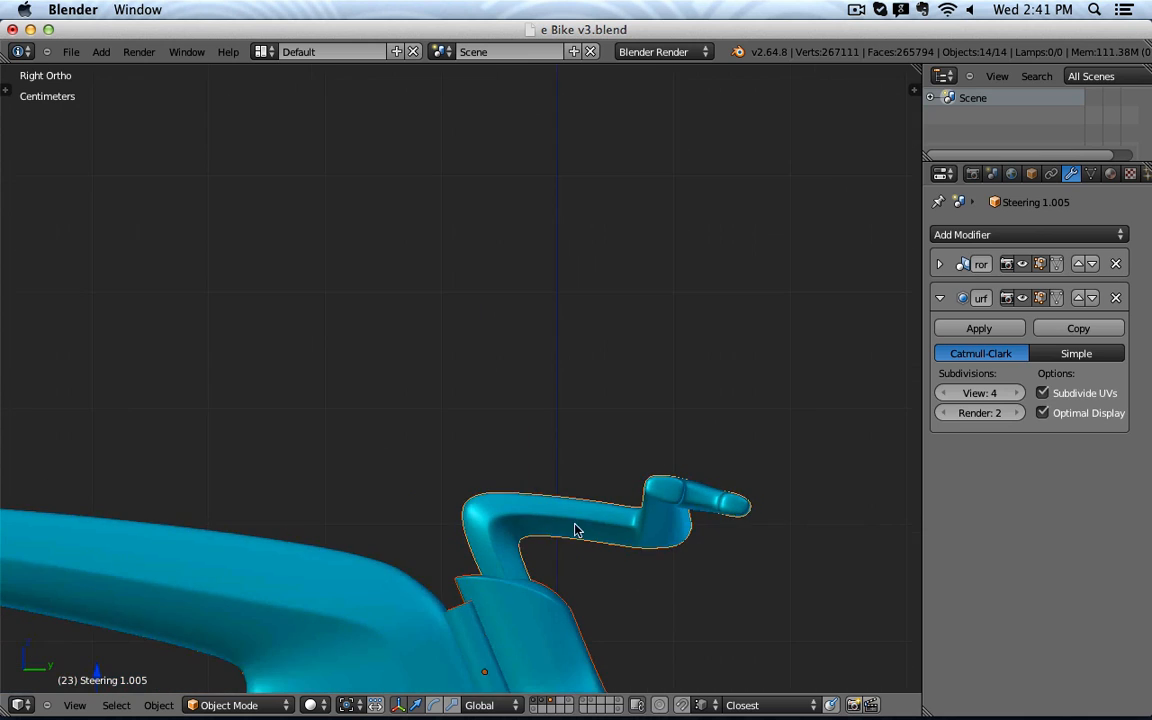
shift+middle_drag(576, 527, 663, 393)
scroll(663, 393, down, 3)
right_click(416, 440)
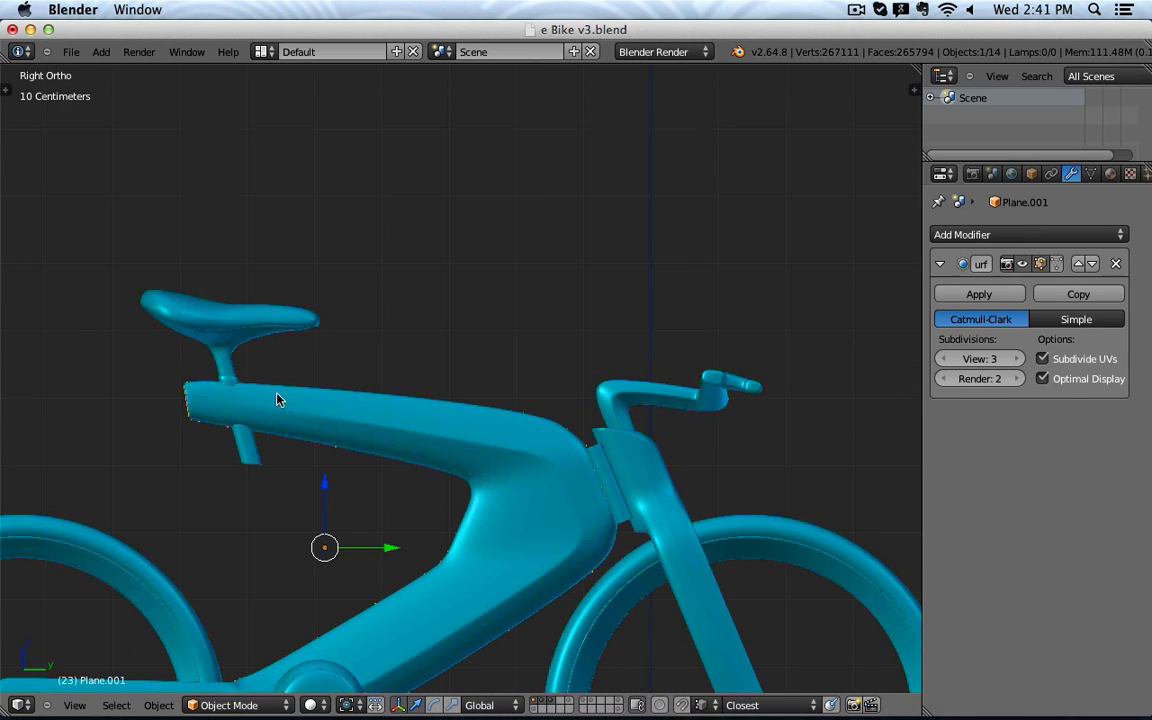
Step: Draw grease pencil strokes along the frame's top line and along the handlebar stem
key(z)
key(z)
mouse_move(212, 378)
mouse_down()
mouse_move(342, 380)
mouse_move(496, 409)
mouse_move(615, 452)
mouse_up()
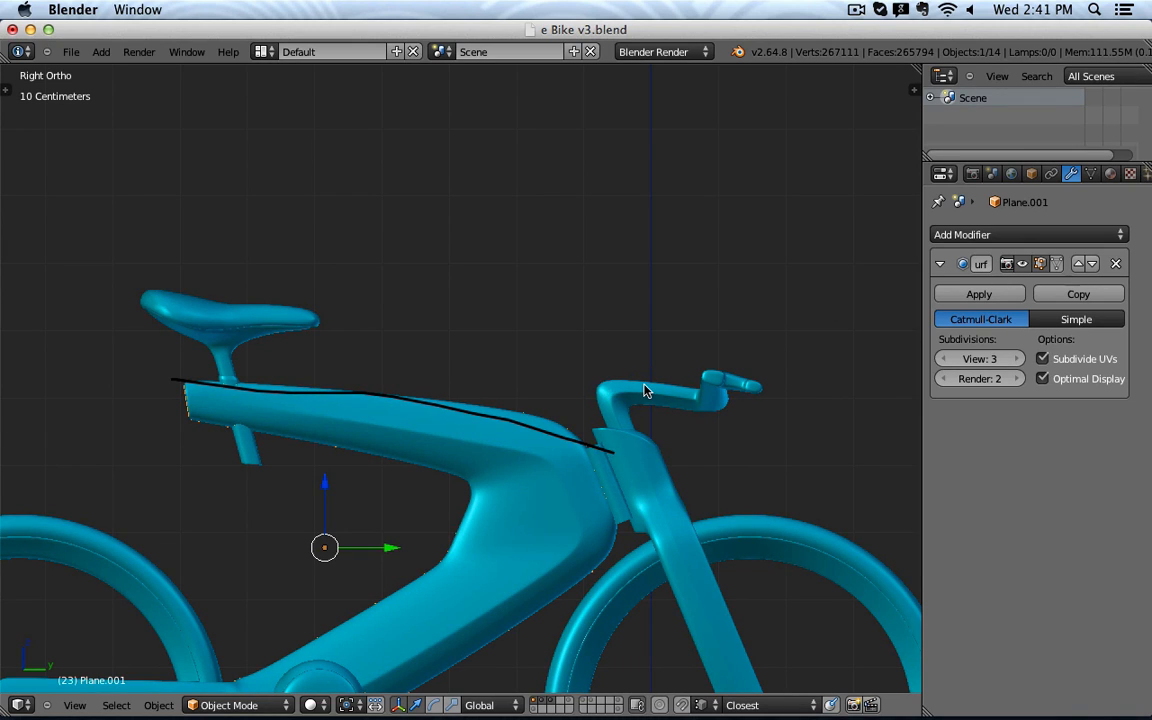
mouse_move(603, 381)
mouse_down()
mouse_move(686, 378)
mouse_move(722, 392)
mouse_up()
Step: Remove the grease pencil strokes from the side view
key(n)
click(890, 456)
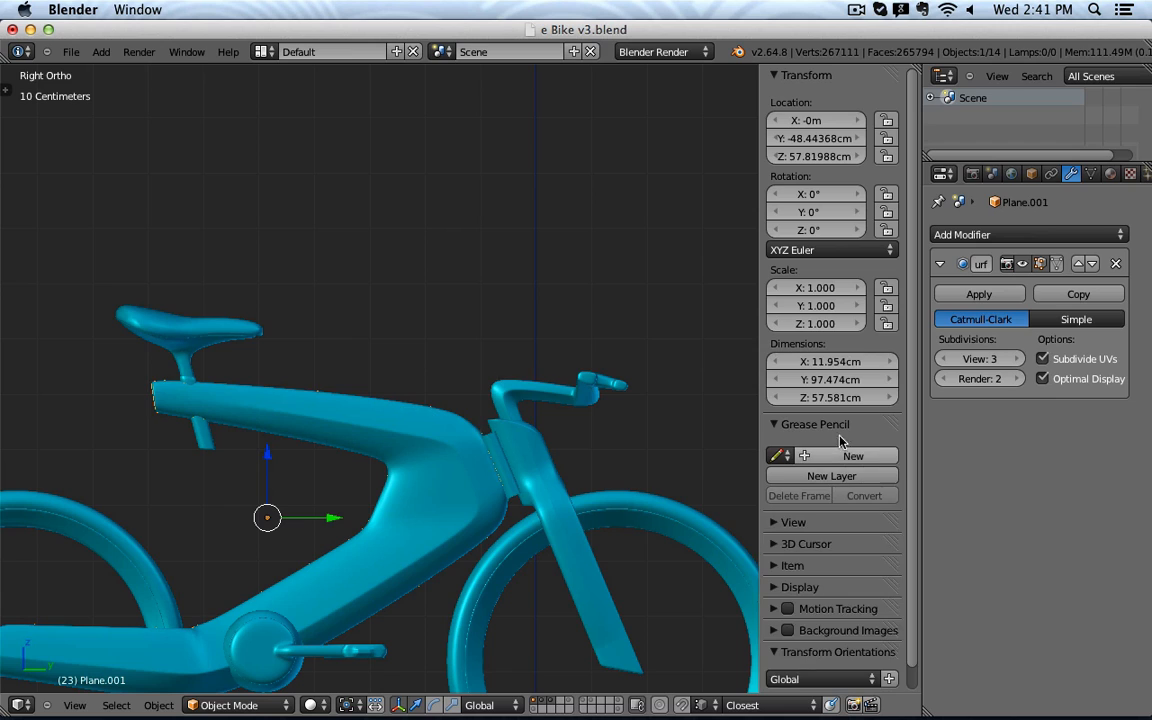
key(n)
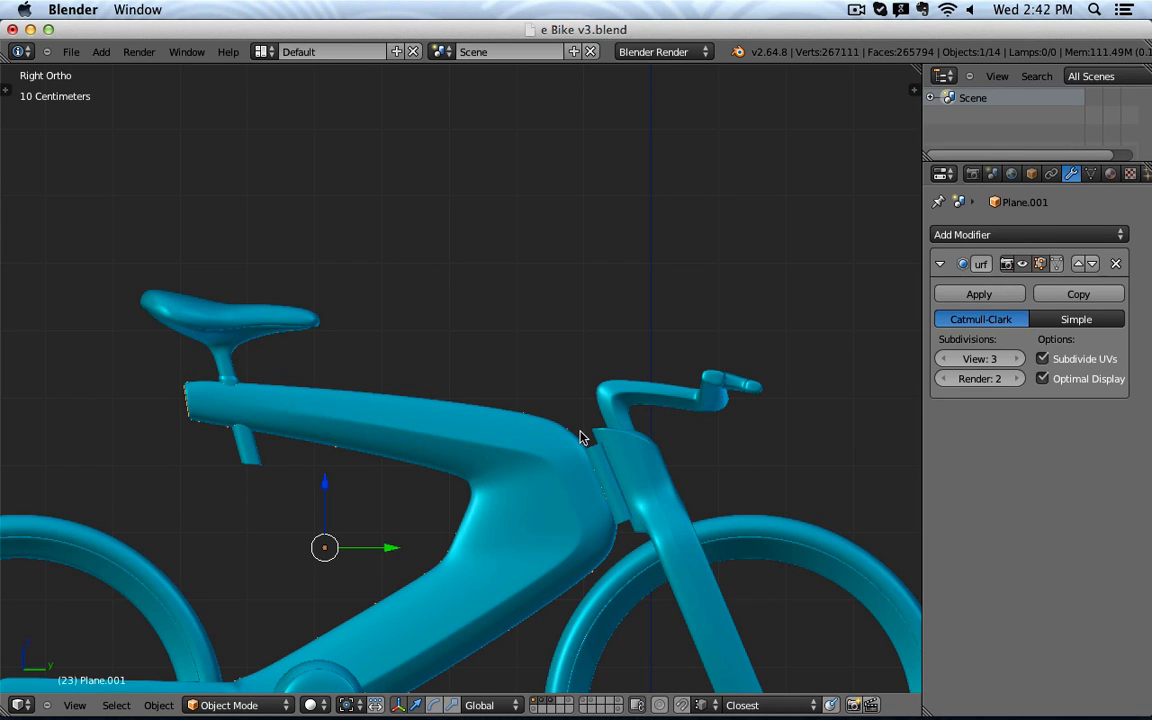
Step: Select the handlebar and examine its mesh in Edit Mode, both shaded and in wireframe
scroll(323, 414, down, 2)
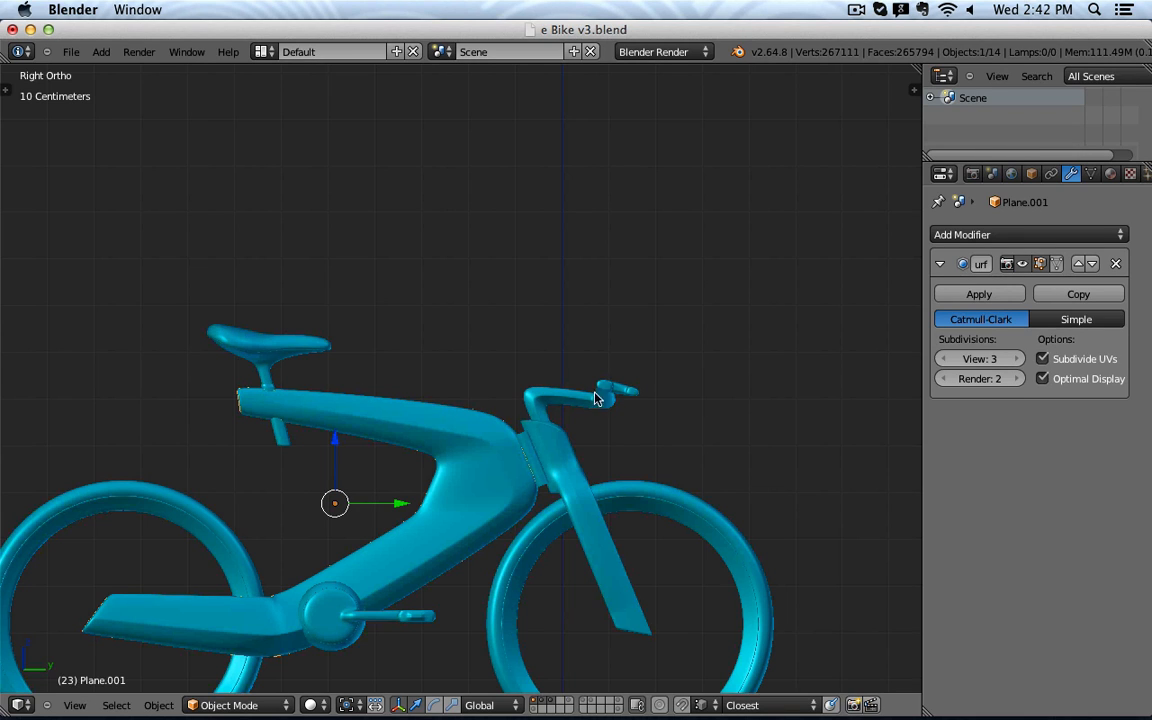
scroll(643, 397, up, 4)
right_click(559, 381)
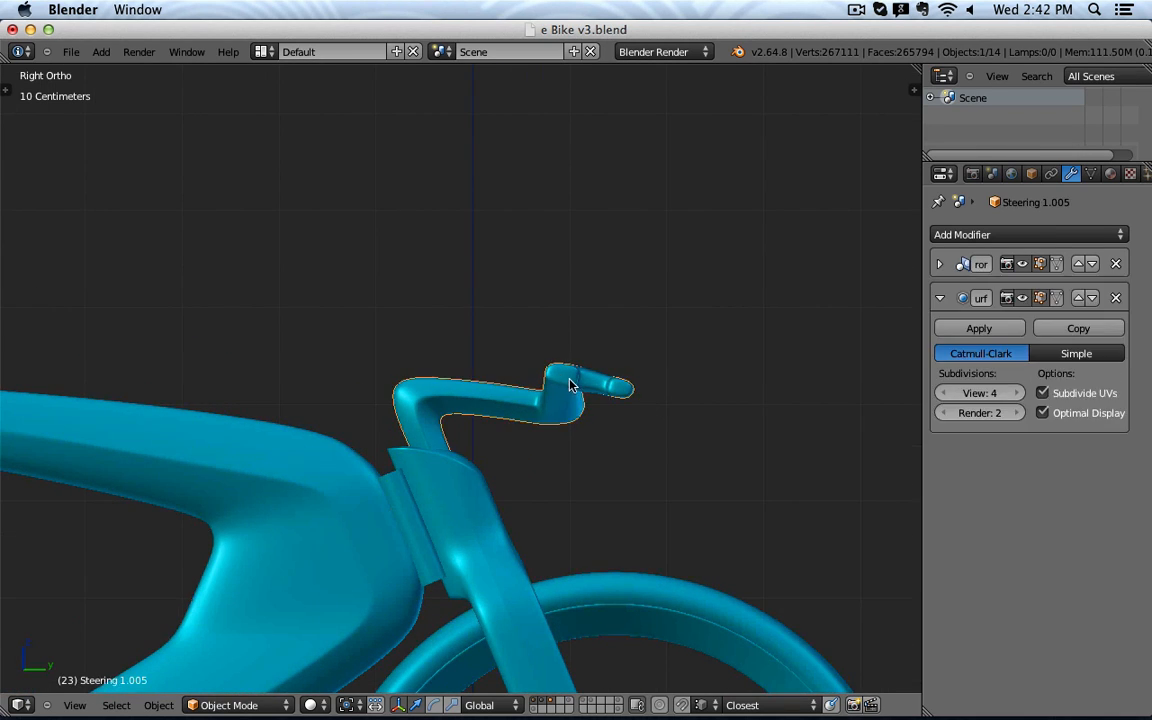
key(z)
key(z)
key(Tab)
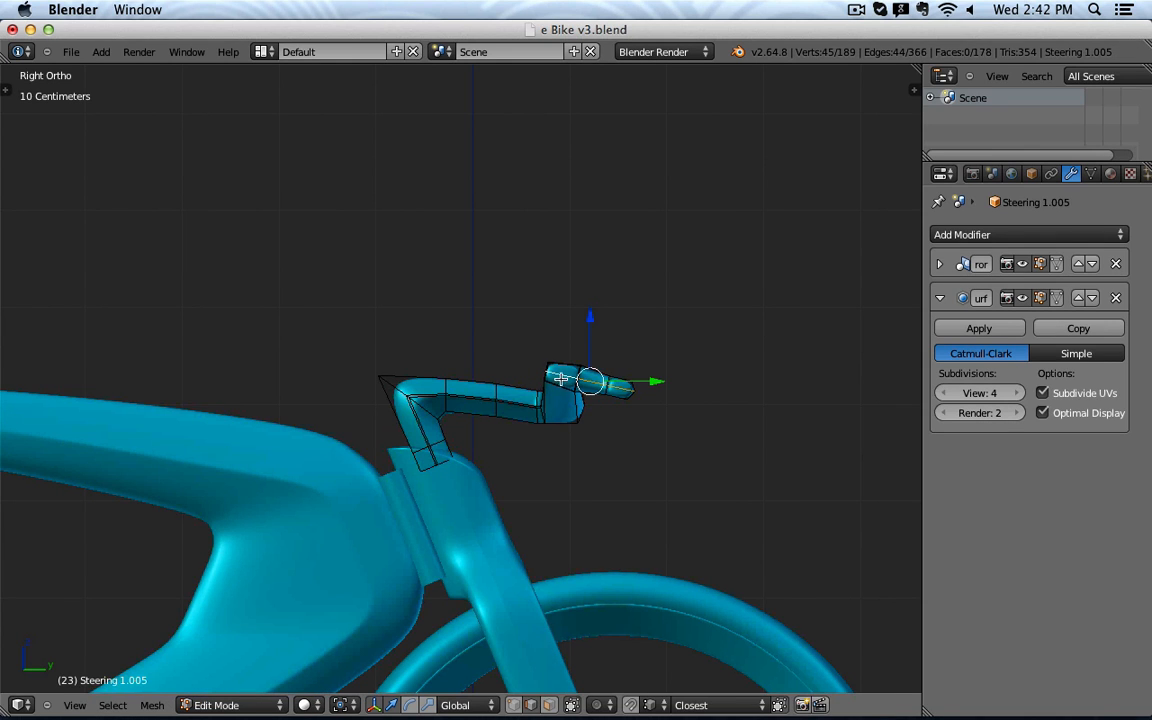
key(z)
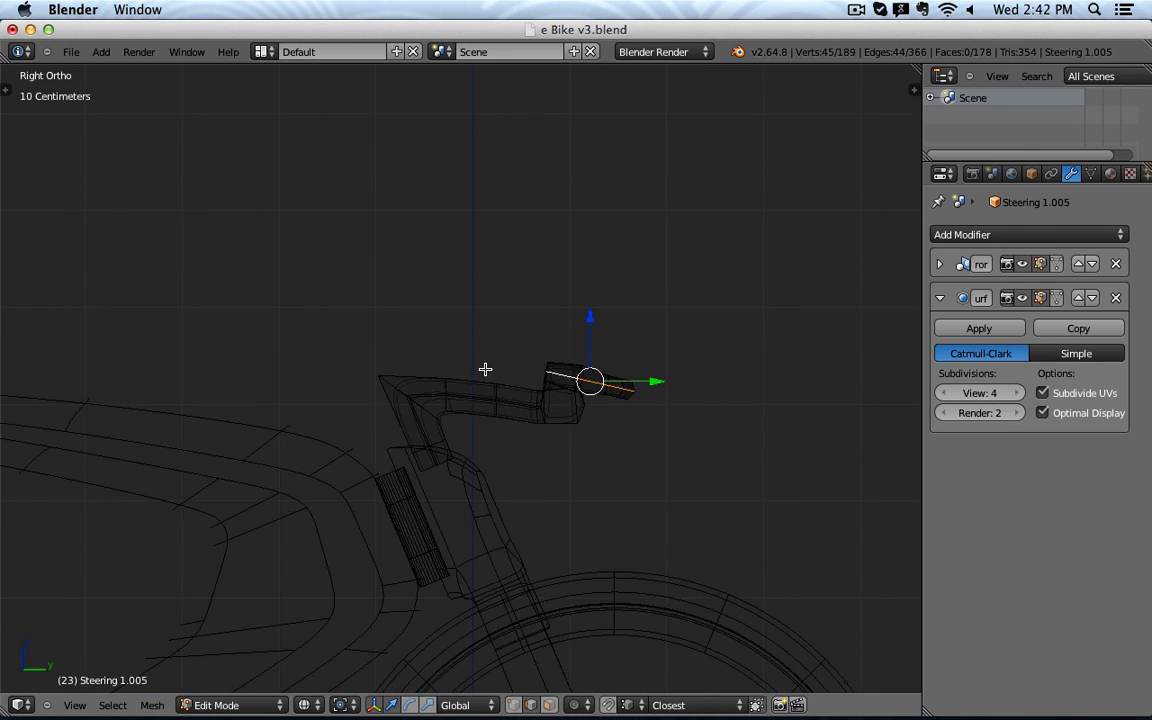
key(Tab)
key(z)
scroll(485, 372, down, 2)
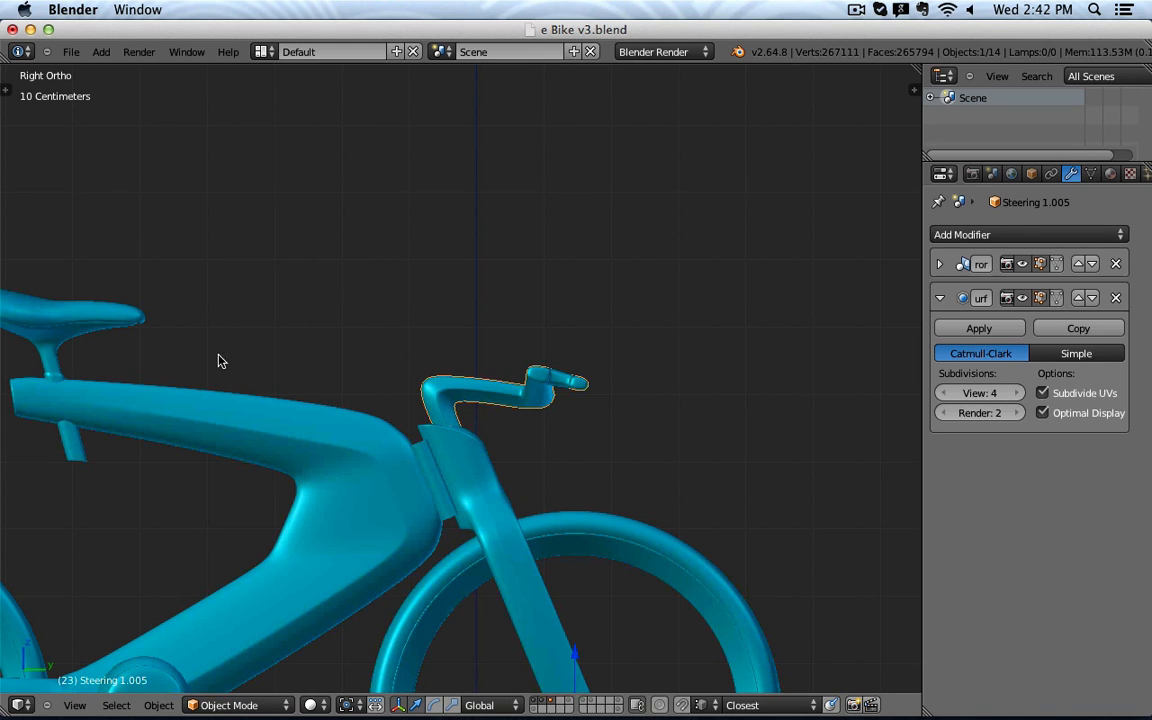
Step: Select the saddle and open its mesh for editing in wireframe
shift+middle_drag(167, 347, 364, 388)
scroll(364, 388, down, 1)
right_click(298, 368)
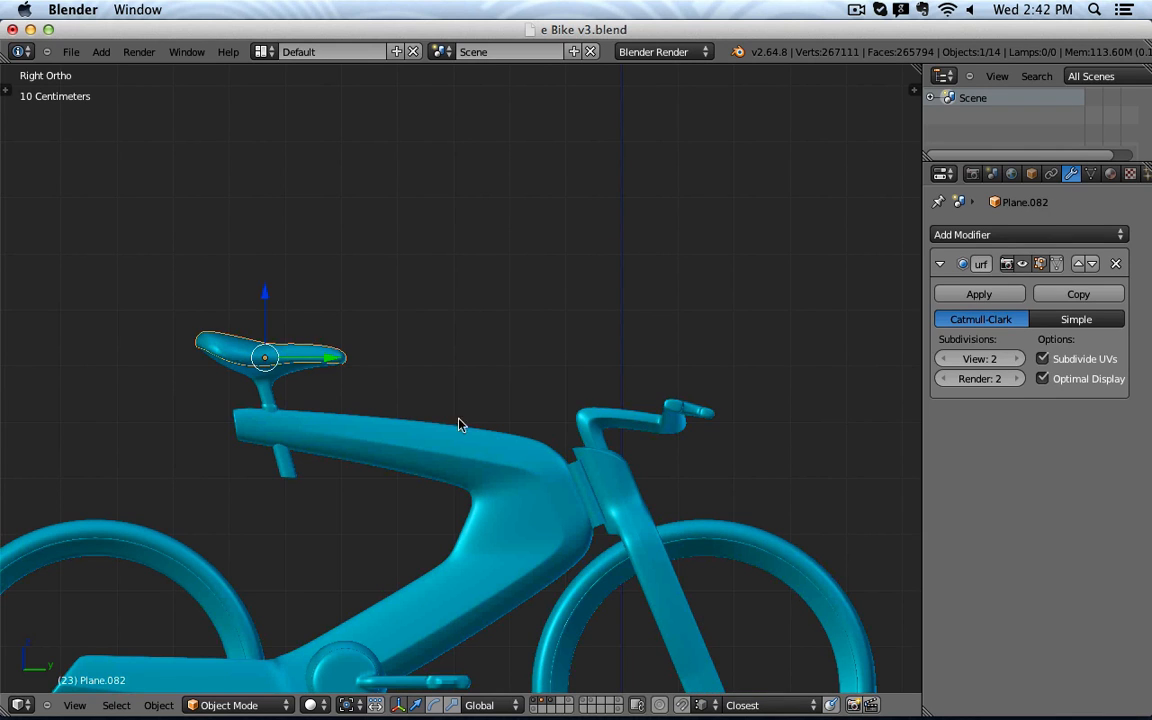
scroll(293, 366, up, 1)
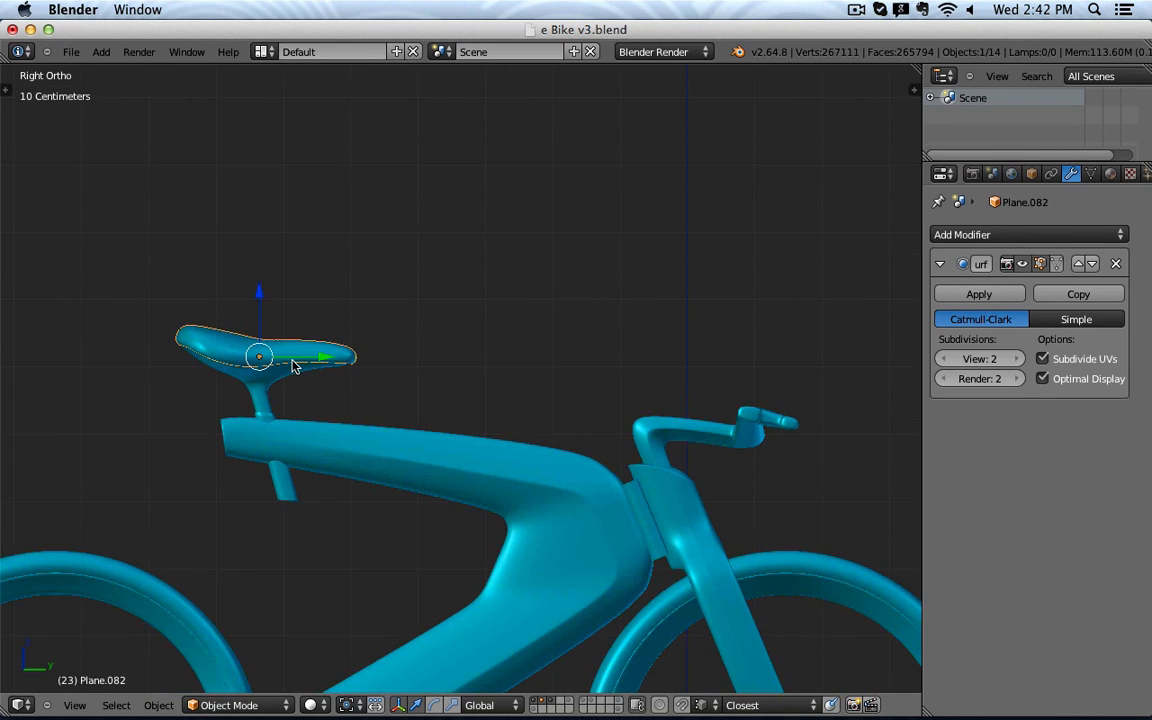
key(Tab)
key(z)
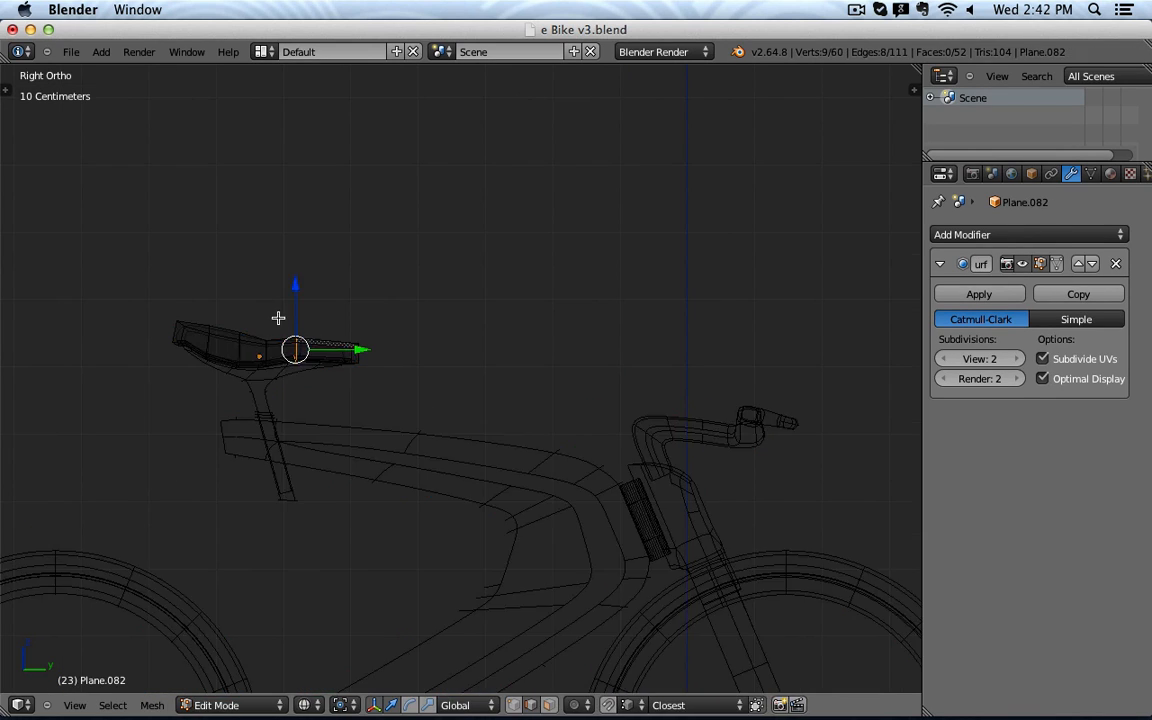
Step: Box-select the cross-section vertices around the middle of the saddle in the wireframe side view
scroll(293, 345, up, 2)
key(a)
key(b)
drag(293, 334, 318, 365)
key(a)
key(b)
drag(309, 303, 312, 309)
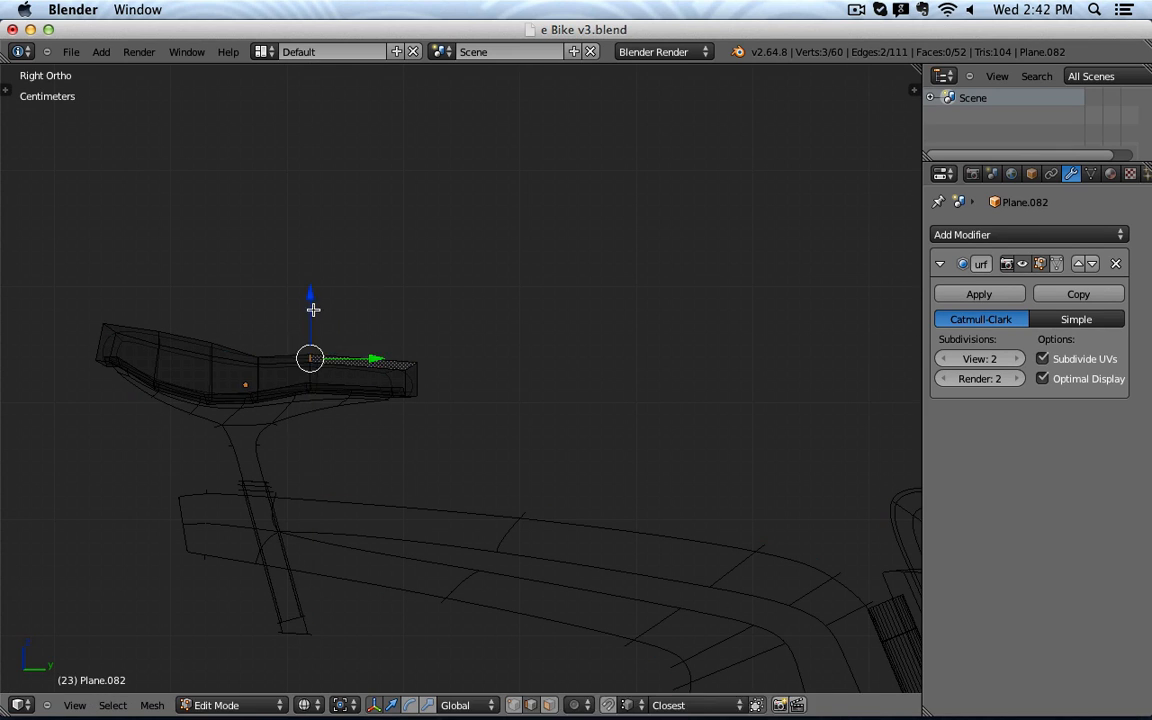
Step: Return the saddle to Object Mode in solid shading, clear the selection, and examine the whole bike at an angle and in side view
key(Tab)
key(z)
scroll(461, 388, down, 3)
shift+middle_drag(511, 404, 455, 365)
key(a)
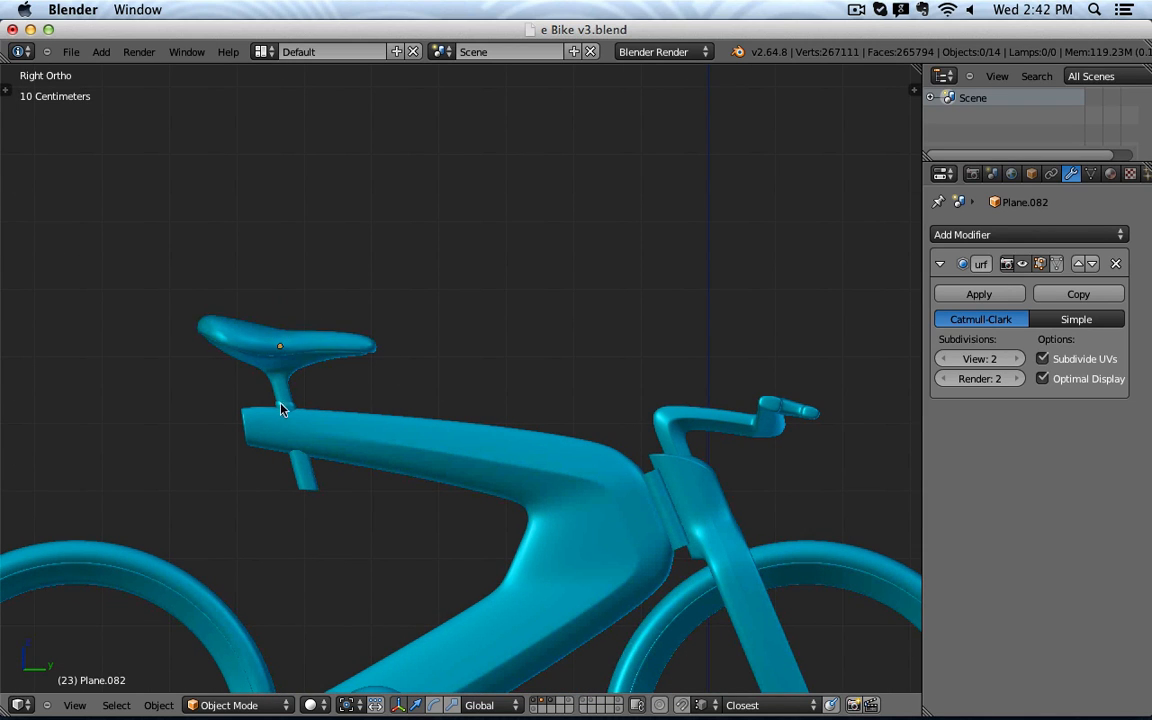
scroll(657, 453, down, 3)
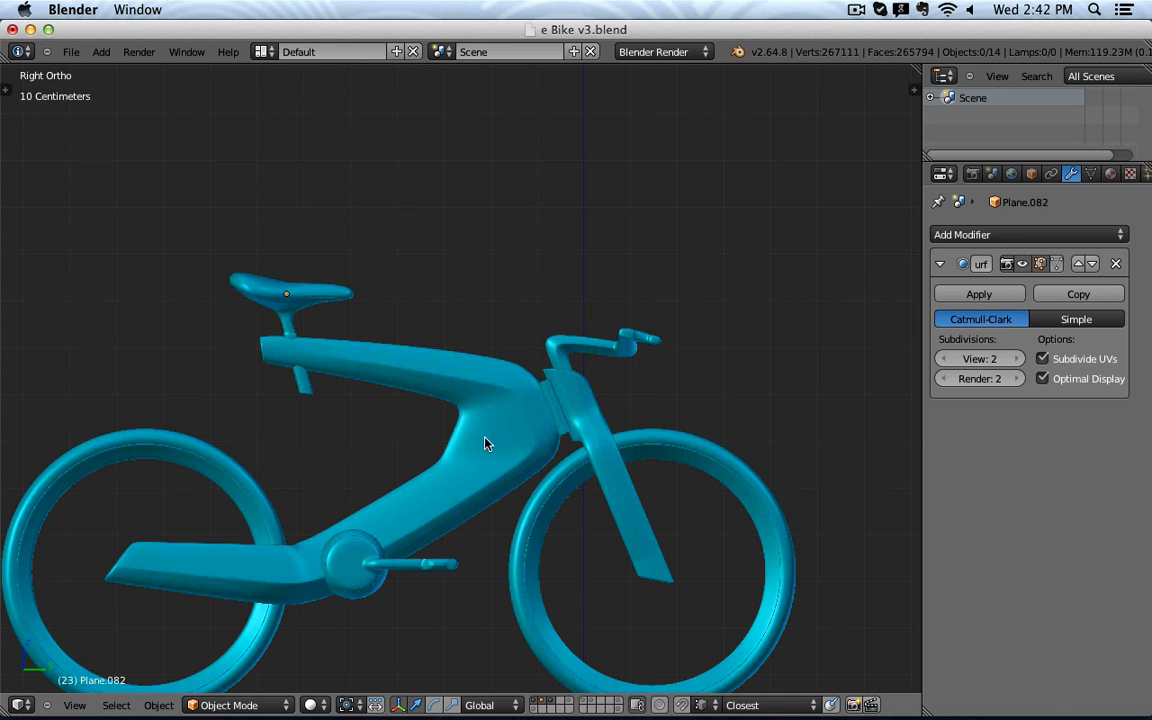
middle_drag(485, 443, 326, 422)
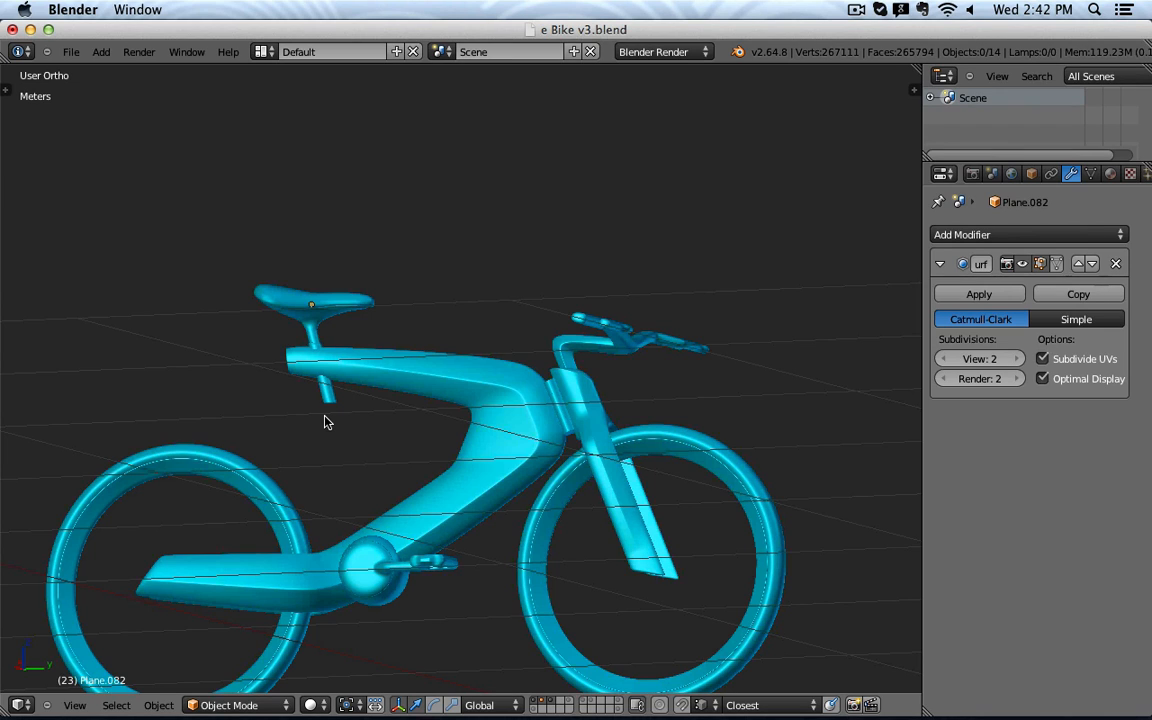
key(KP_3)
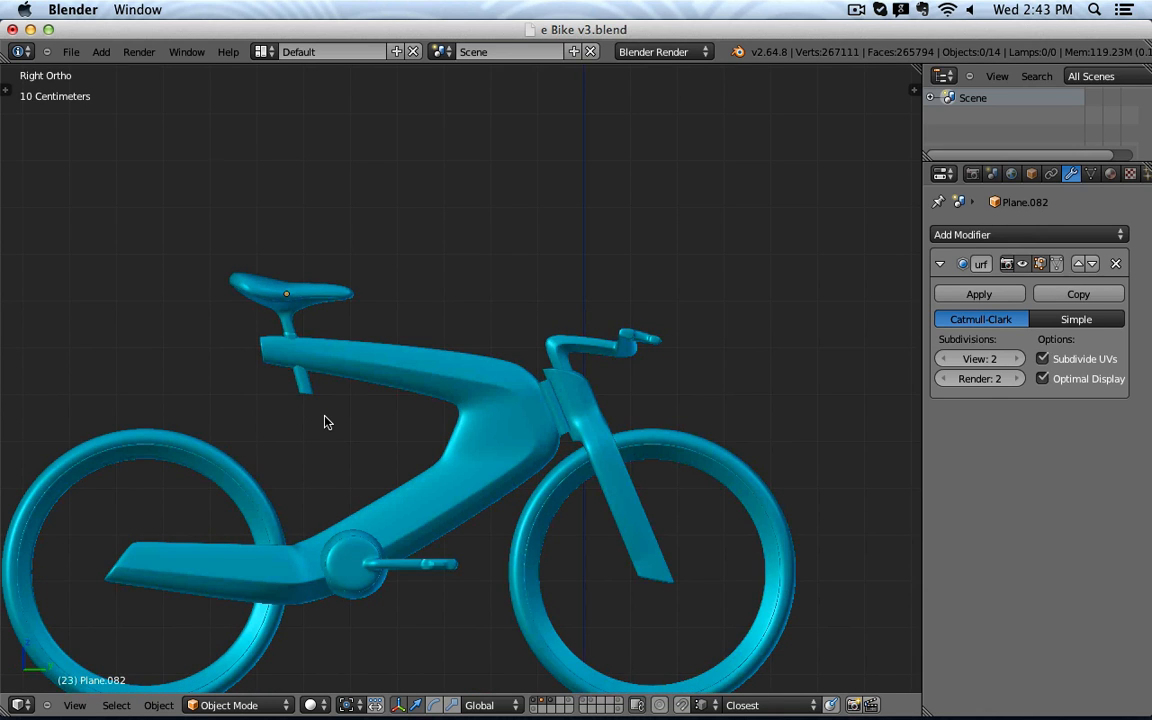
Step: Select the crank arm and the bottom-bracket hub in turn, comparing them in wireframe and solid shading
middle_drag(360, 600, 388, 486)
scroll(374, 553, up, 4)
key(z)
right_click(387, 480)
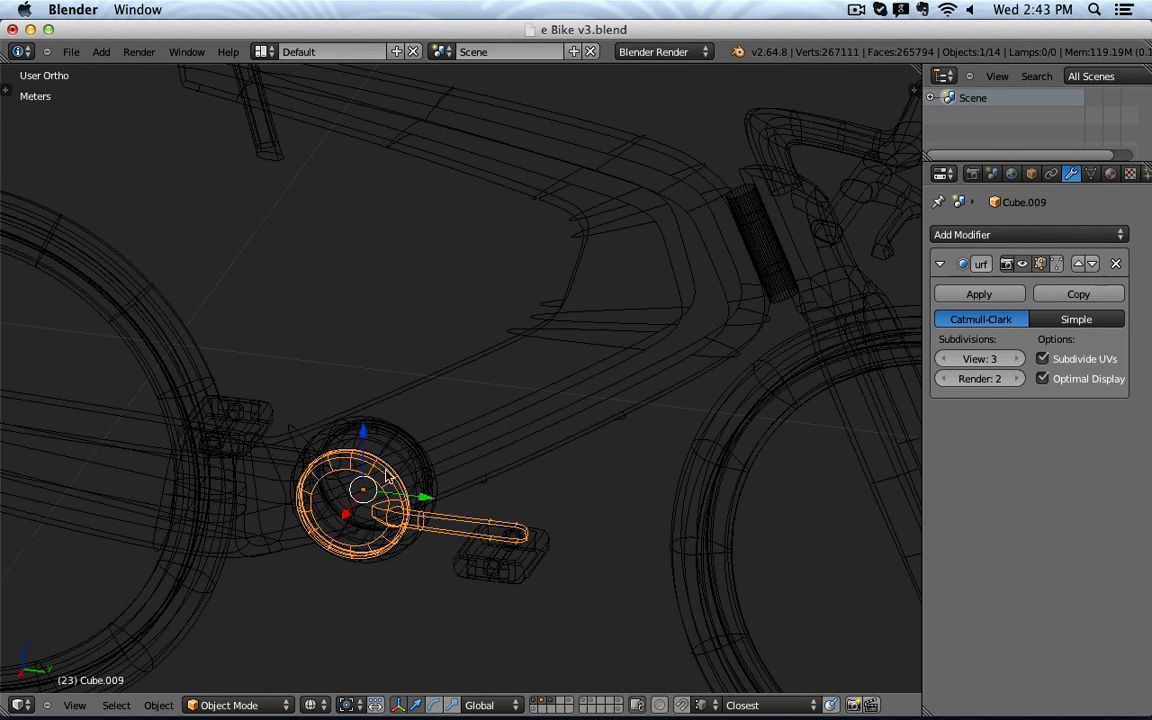
key(z)
mouse_move(460, 500)
middle_down()
mouse_move(442, 508)
mouse_move(472, 500)
mouse_move(347, 476)
mouse_move(532, 509)
mouse_move(607, 437)
mouse_move(465, 511)
mouse_move(591, 483)
mouse_move(589, 357)
middle_up()
key(z)
right_click(450, 505)
key(z)
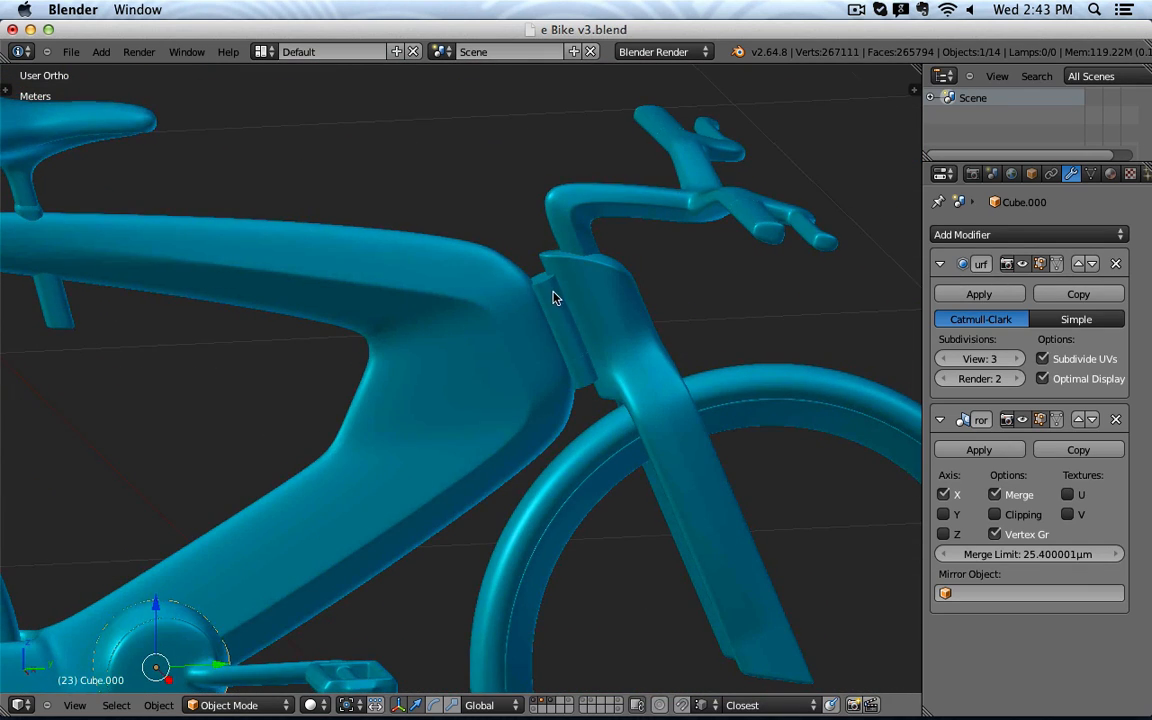
Step: Select the cylinder between frame and fork, then the seat pipe, checking each in wireframe and solid shading
right_click(563, 316)
key(z)
key(z)
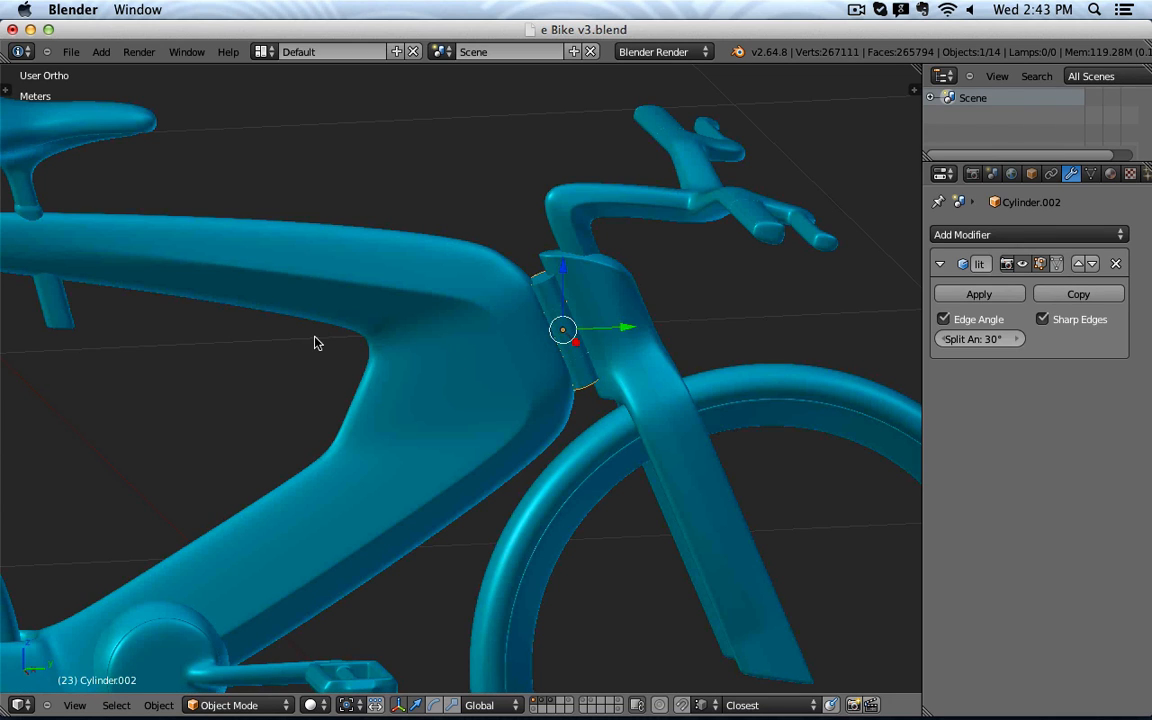
shift+middle_drag(345, 352, 680, 500)
scroll(420, 378, up, 2)
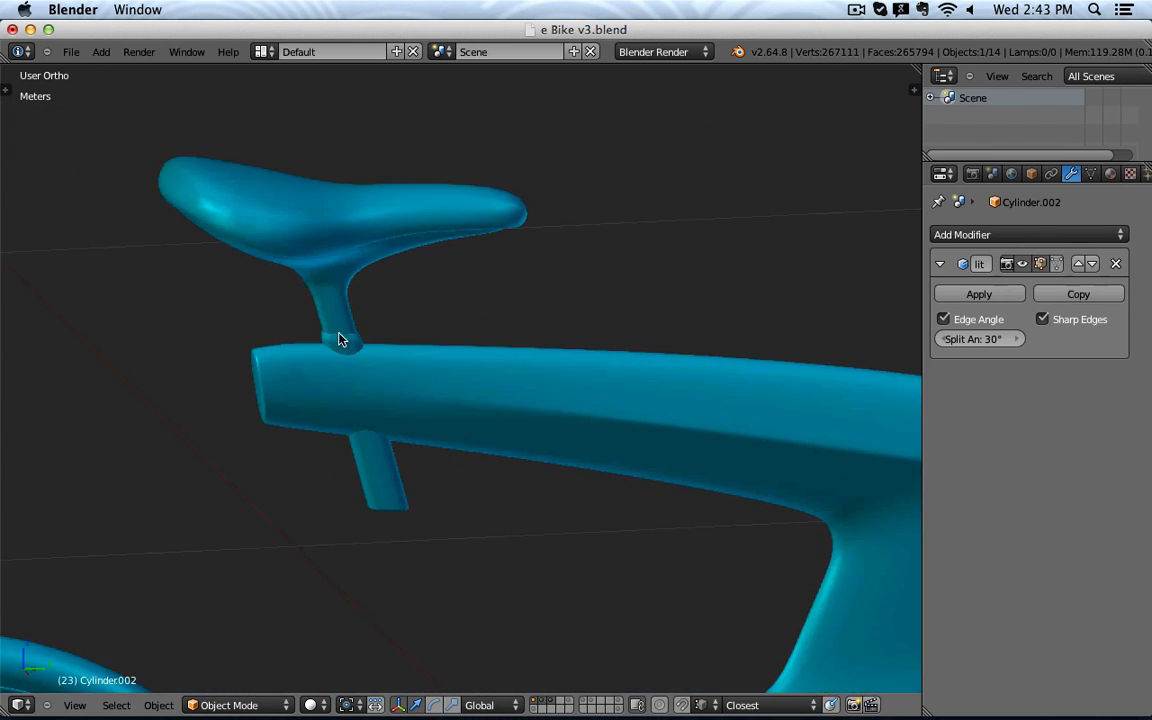
right_click(340, 340)
key(z)
key(z)
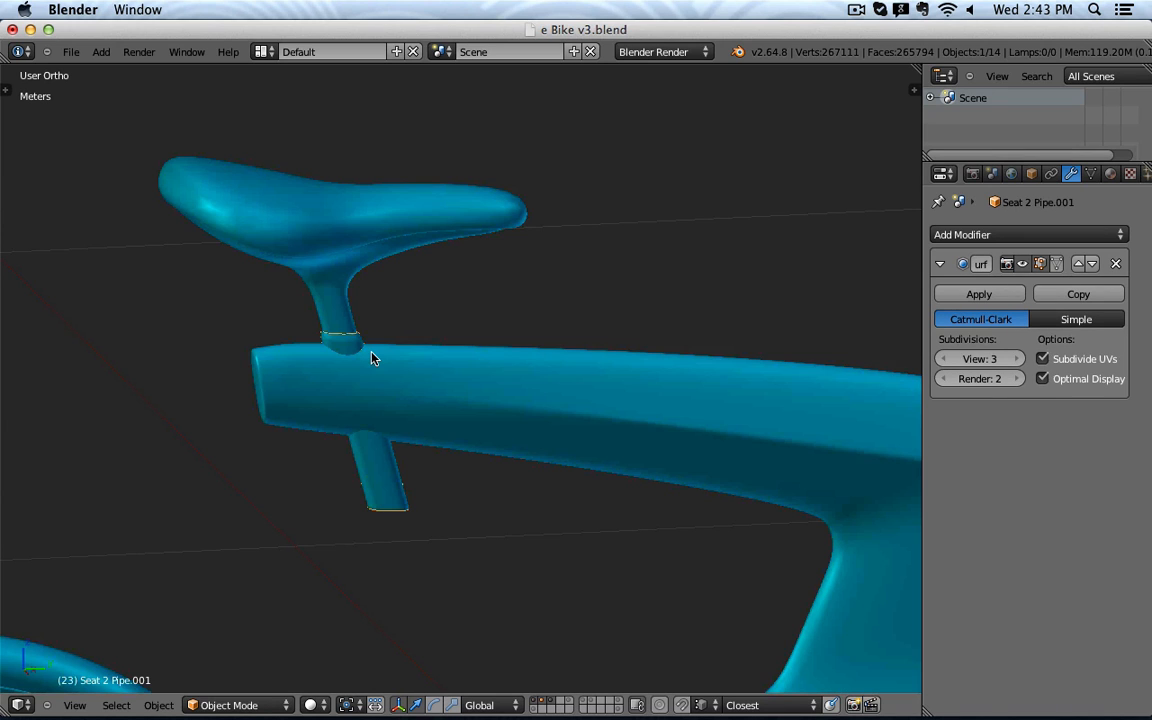
scroll(414, 352, down, 3)
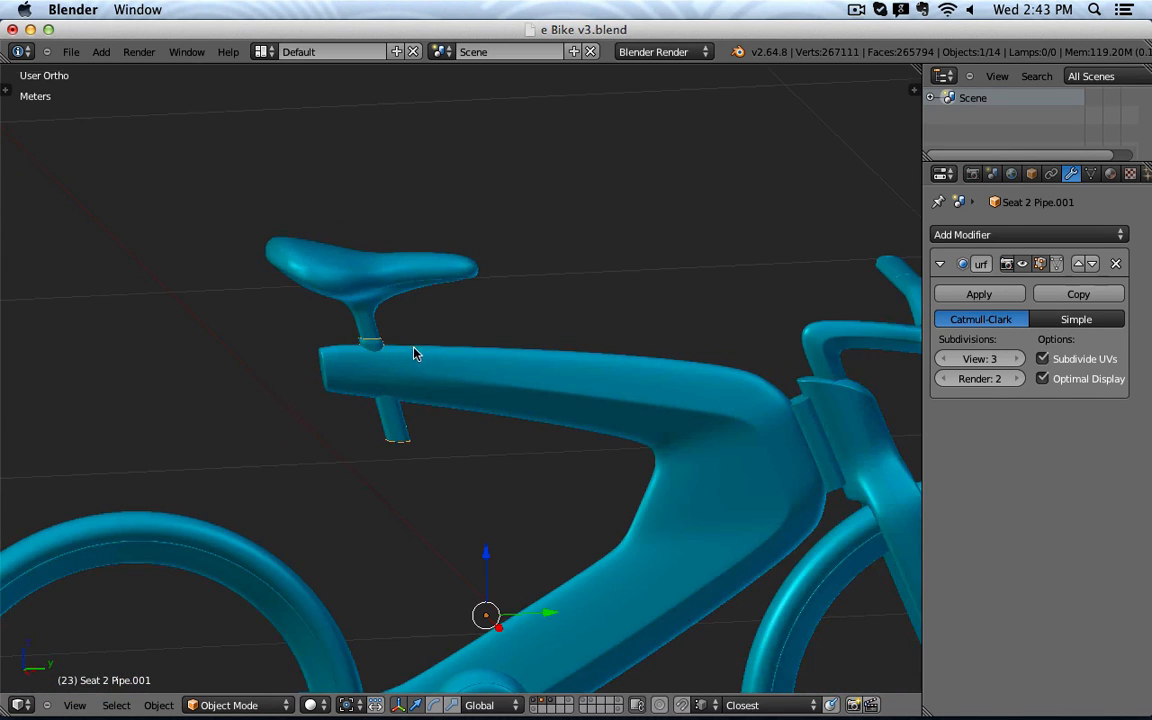
Step: Select the frame and then the seat pipe again to compare the two parts in wireframe and solid shading
key(z)
right_click(445, 386)
key(z)
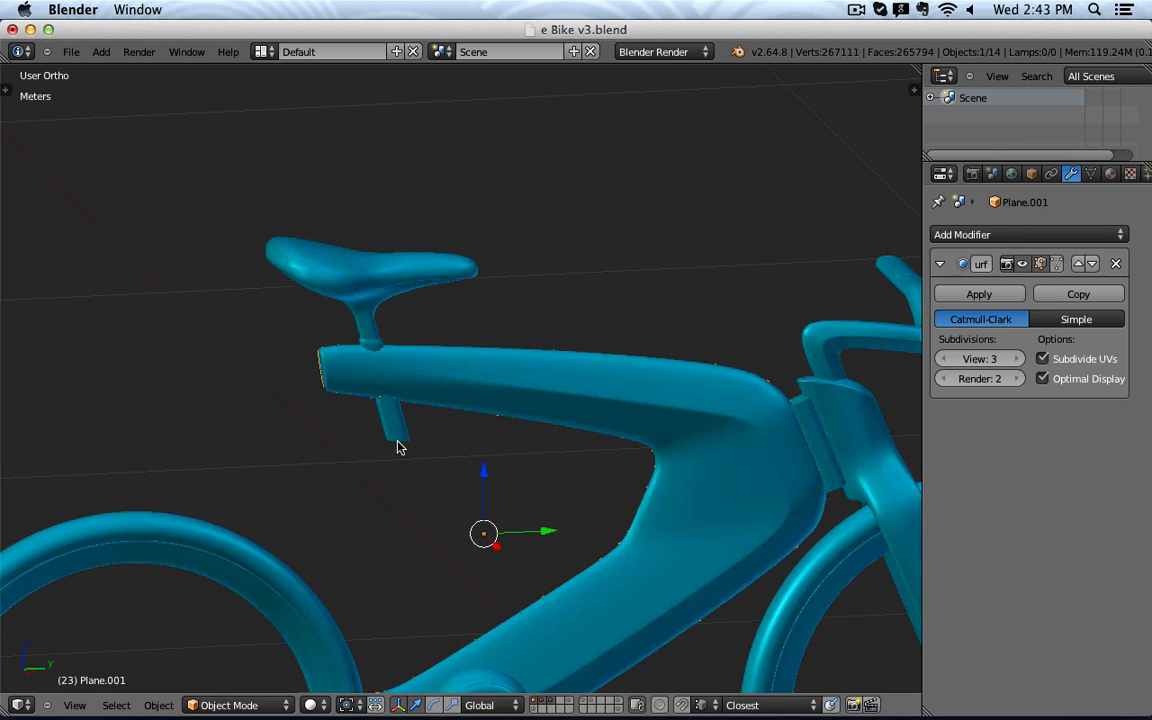
right_click(400, 440)
scroll(458, 422, down, 1)
key(z)
key(z)
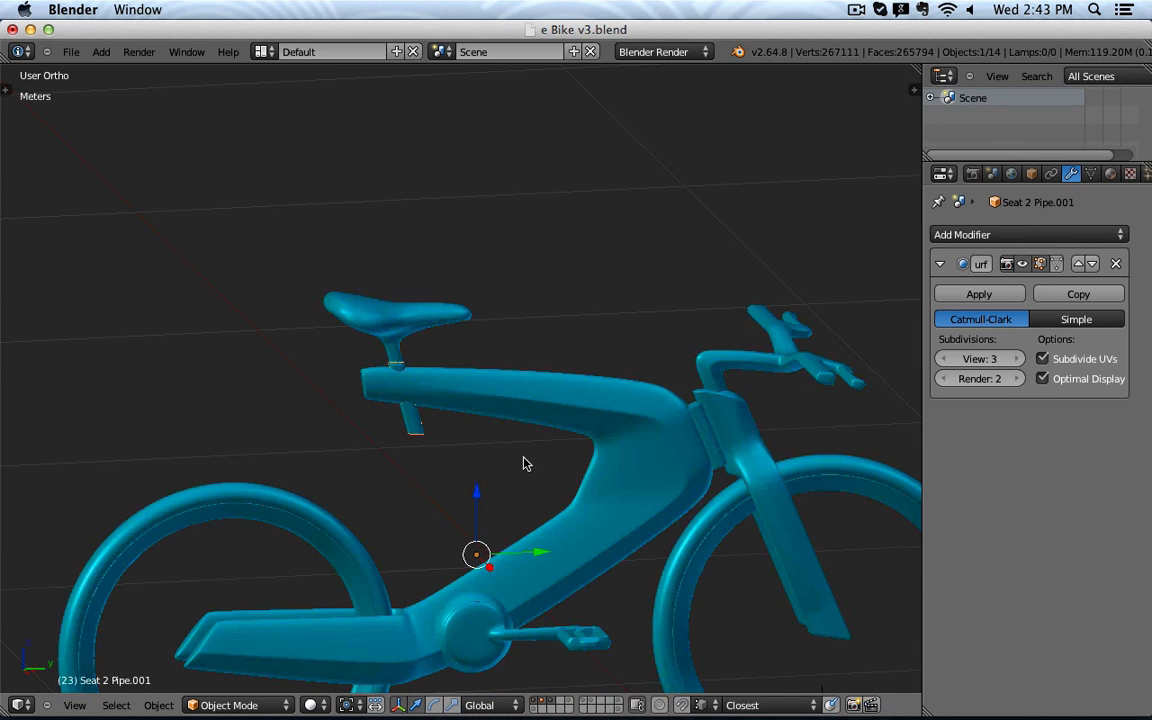
Step: Select the frame and examine its mesh around the seat pipe in Edit Mode, both shaded and in wireframe
scroll(435, 395, up, 6)
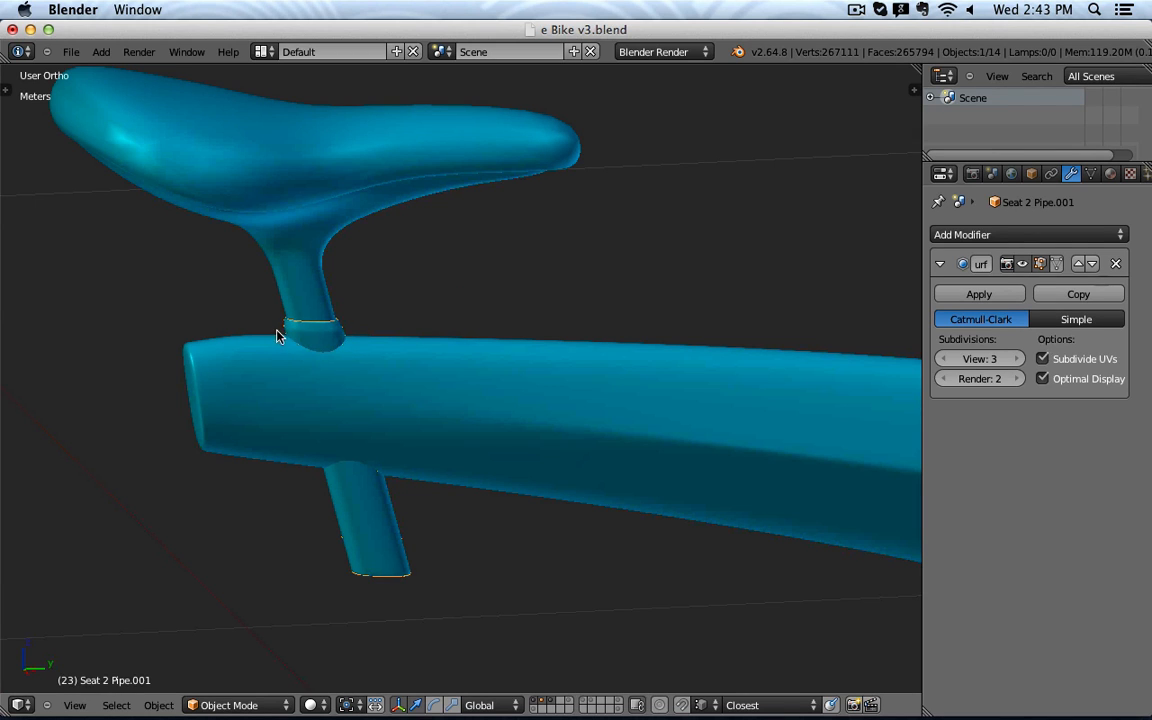
right_click(373, 357)
key(z)
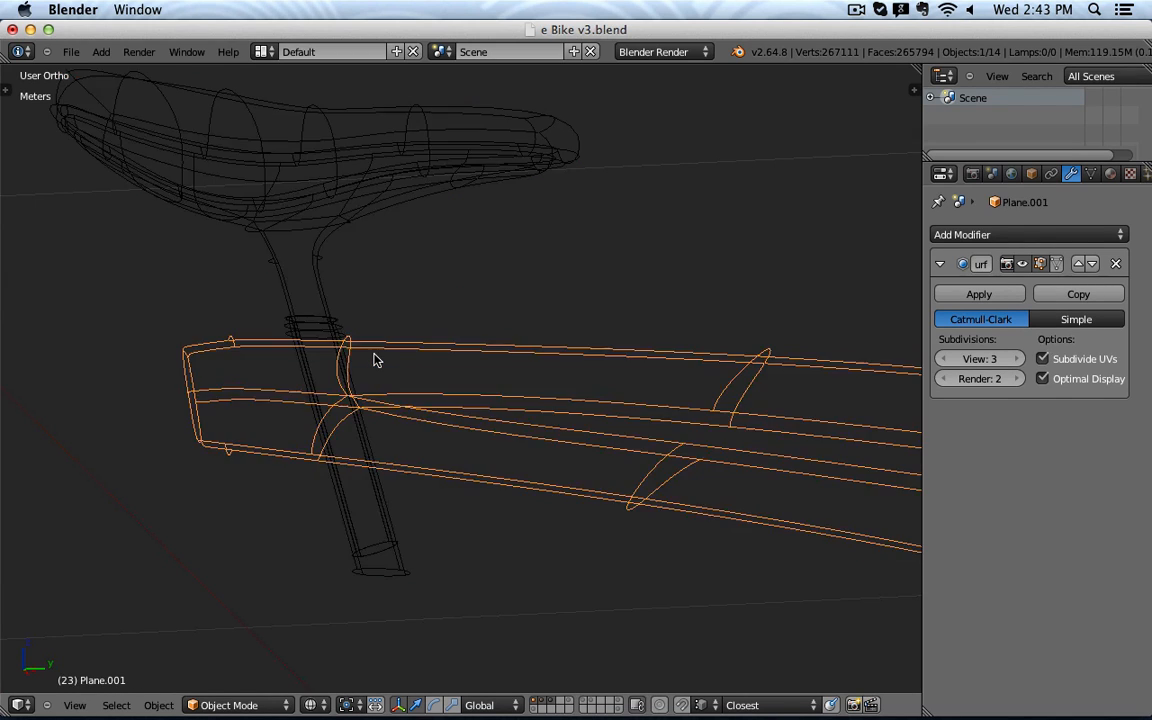
key(z)
key(Tab)
key(z)
key(z)
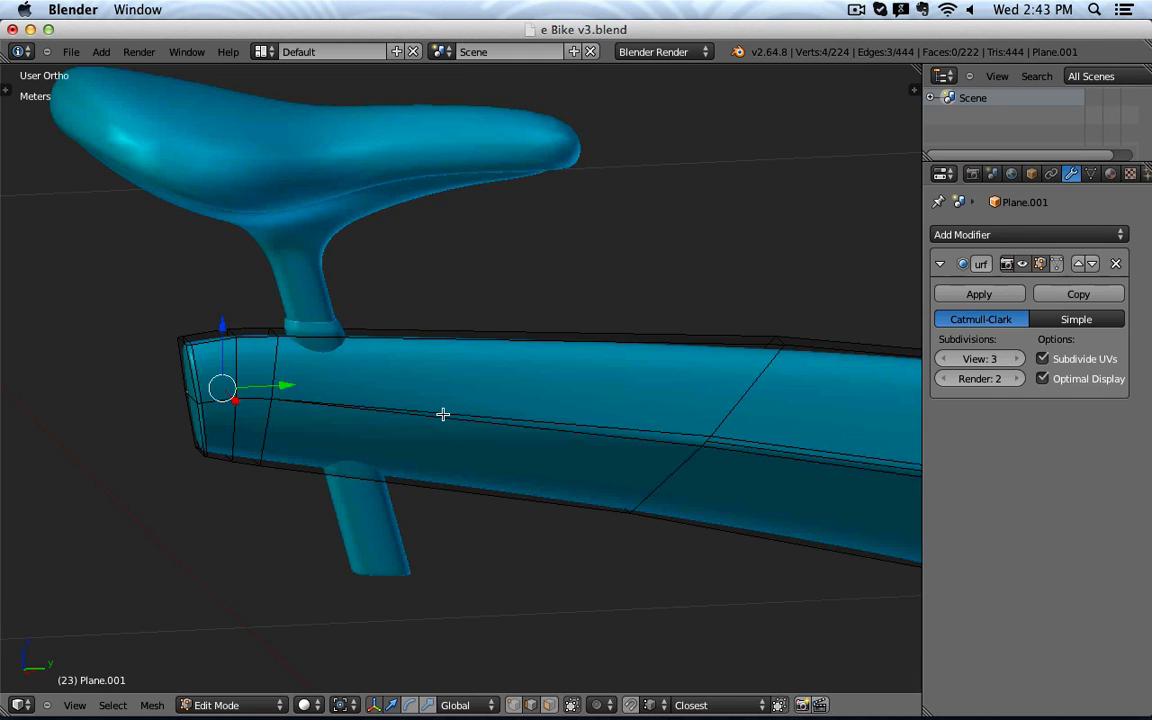
key(z)
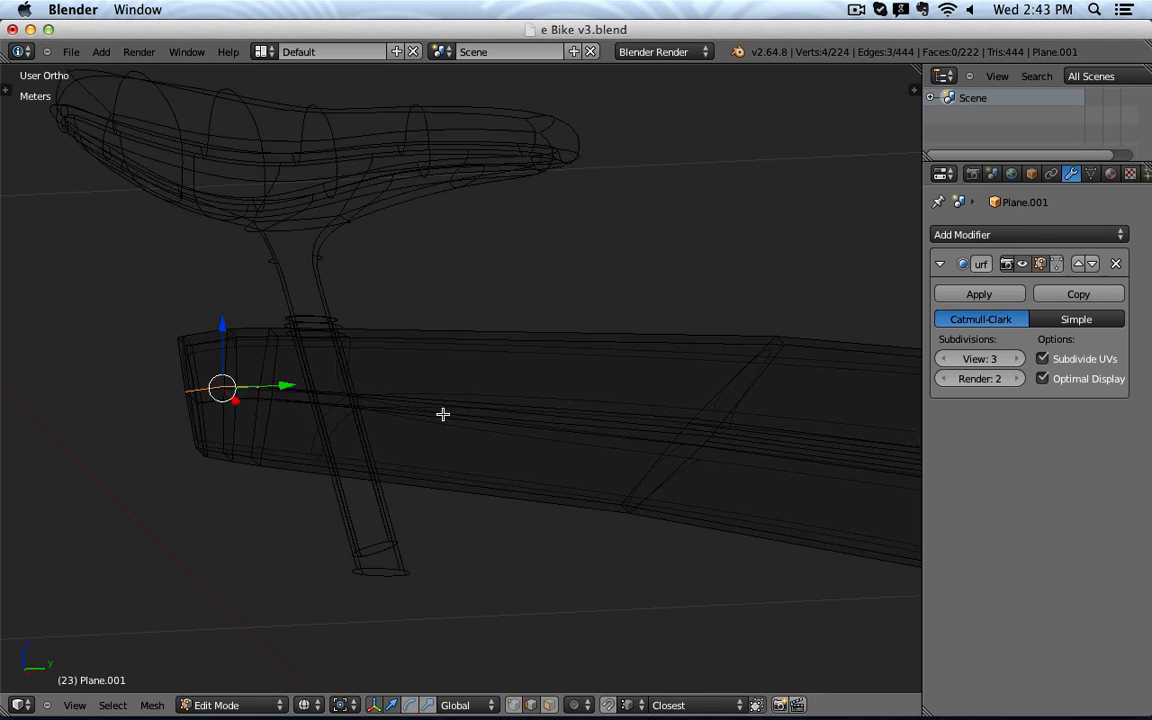
key(z)
key(Tab)
Step: Examine the complete bike in side view and from other angles, in wireframe and solid shading
scroll(443, 414, down, 4)
scroll(486, 456, down, 2)
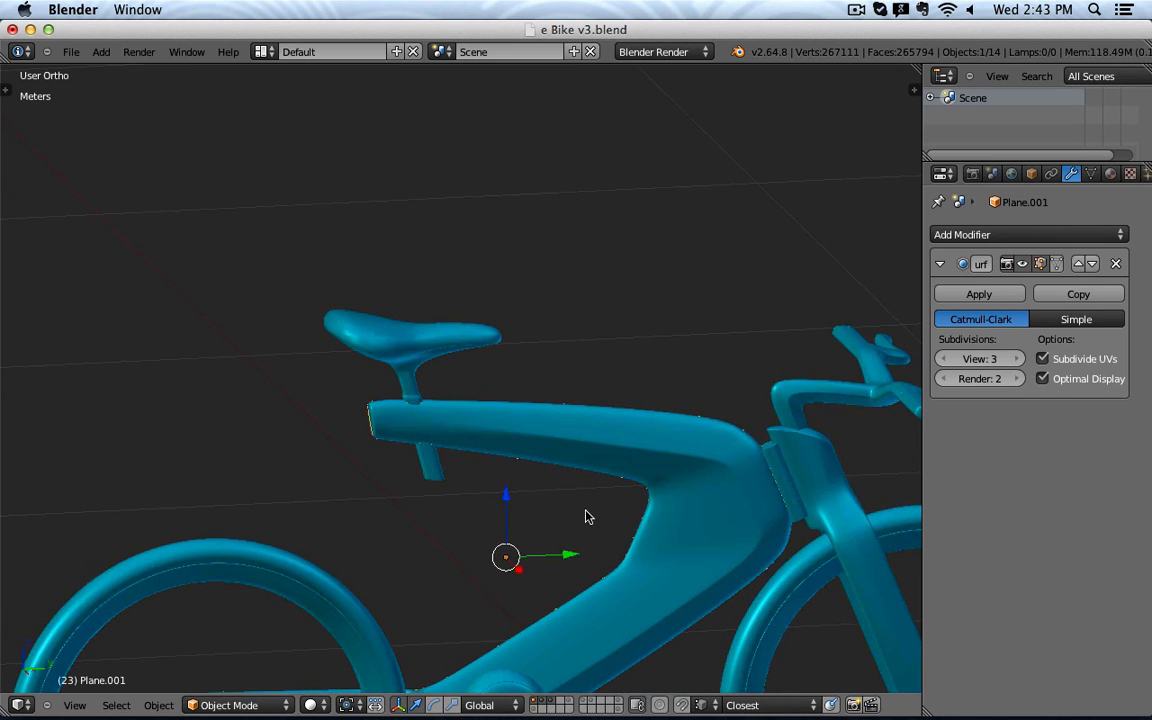
shift+middle_drag(630, 560, 564, 478)
scroll(564, 478, down, 2)
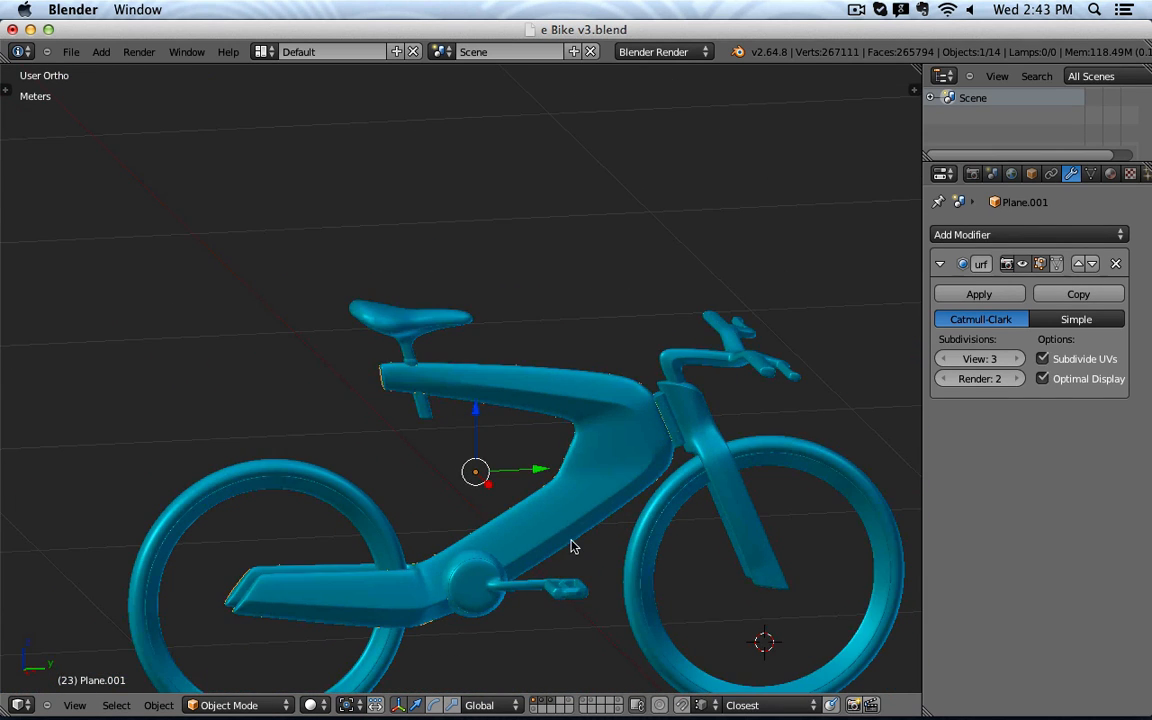
shift+middle_drag(569, 543, 545, 474)
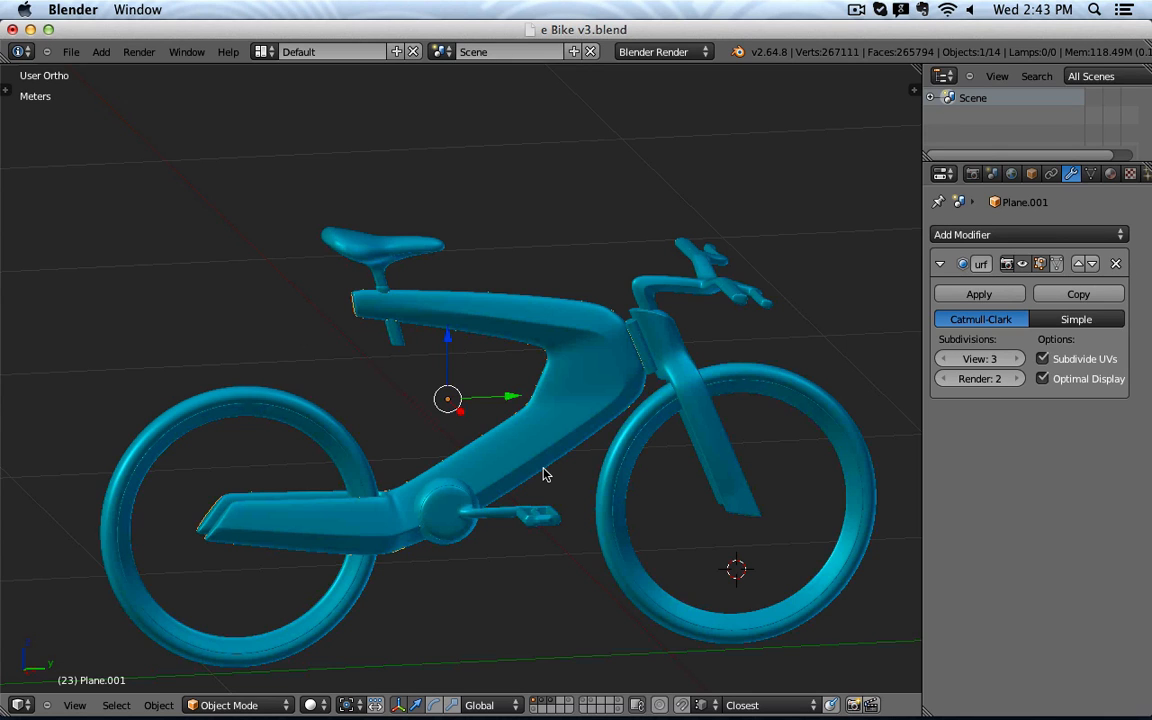
key(KP_3)
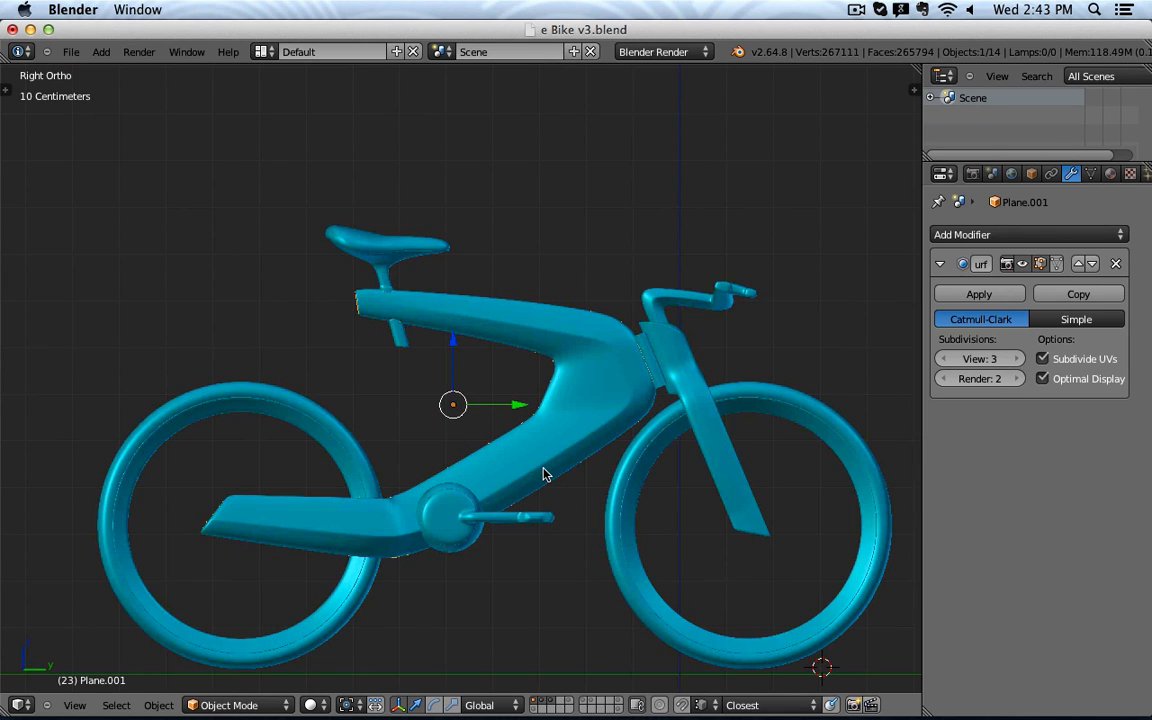
middle_drag(464, 502, 559, 467)
key(z)
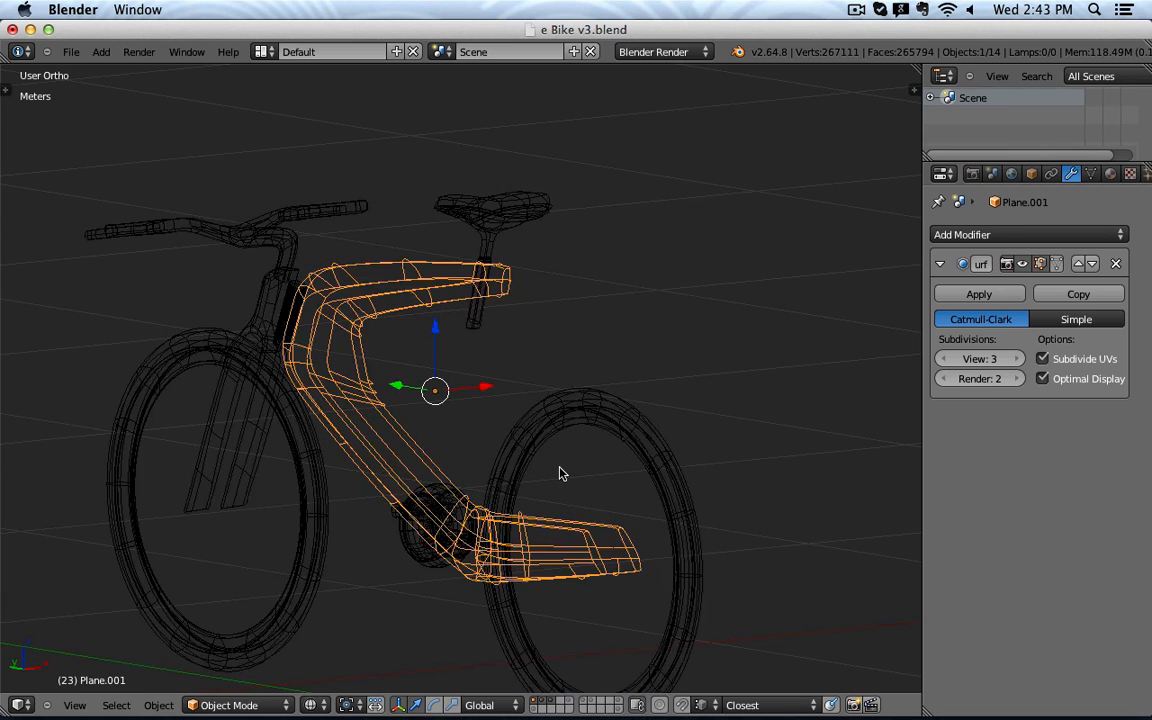
key(z)
middle_drag(655, 491, 427, 511)
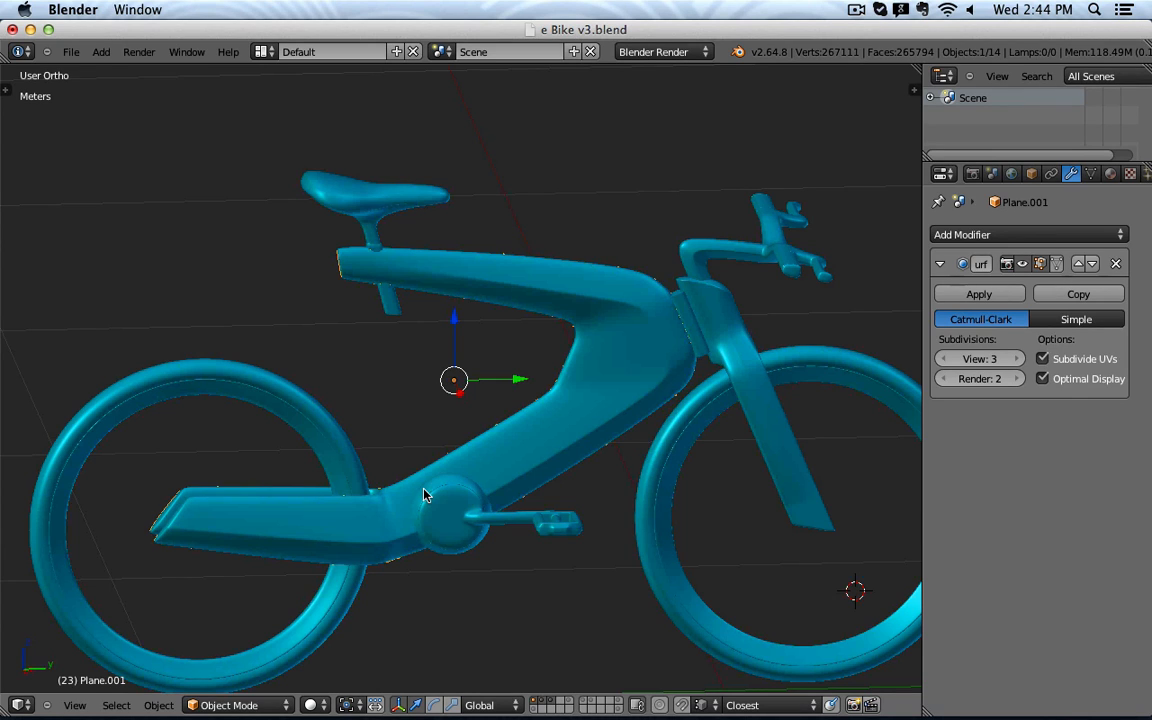
Step: Select the front fork and remove the leftover grease pencil drawing from the view
right_click(745, 267)
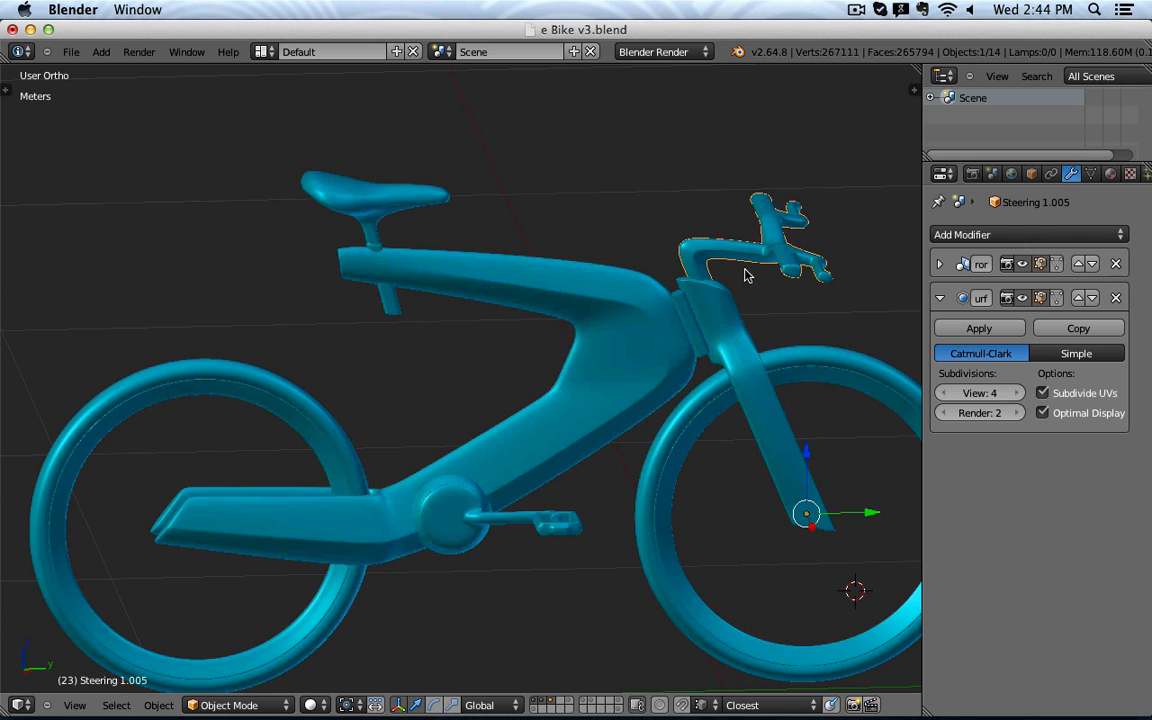
right_click(737, 320)
middle_drag(753, 365, 630, 394)
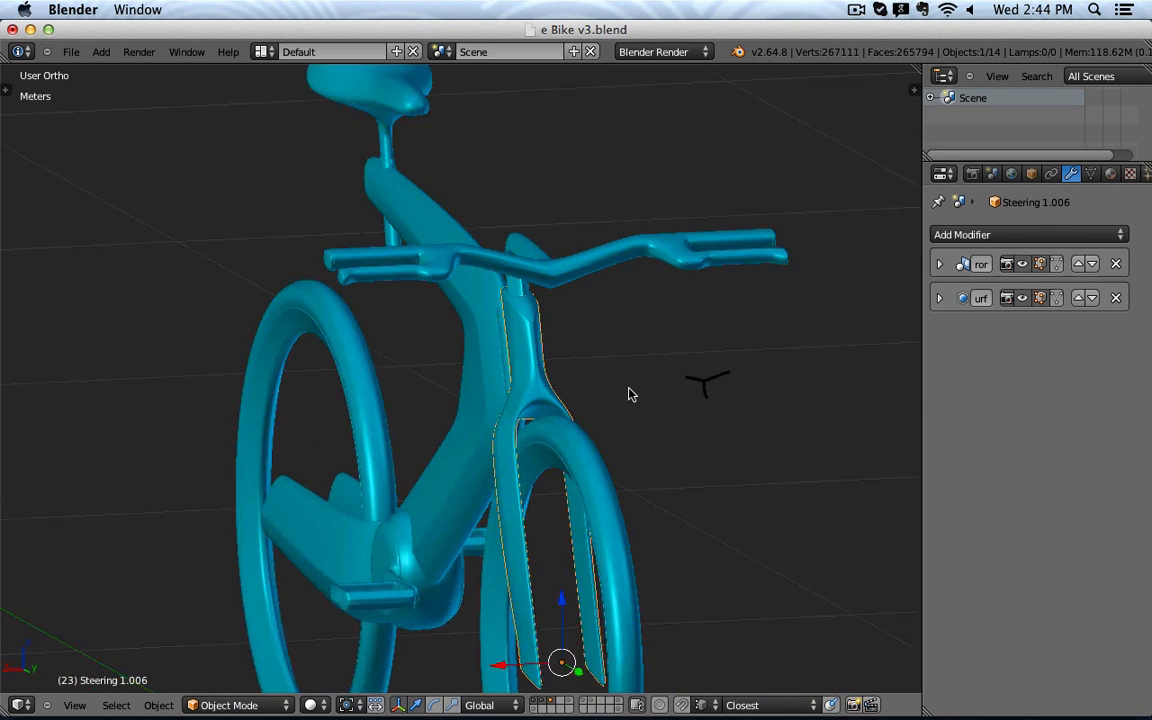
scroll(630, 394, up, 3)
key(n)
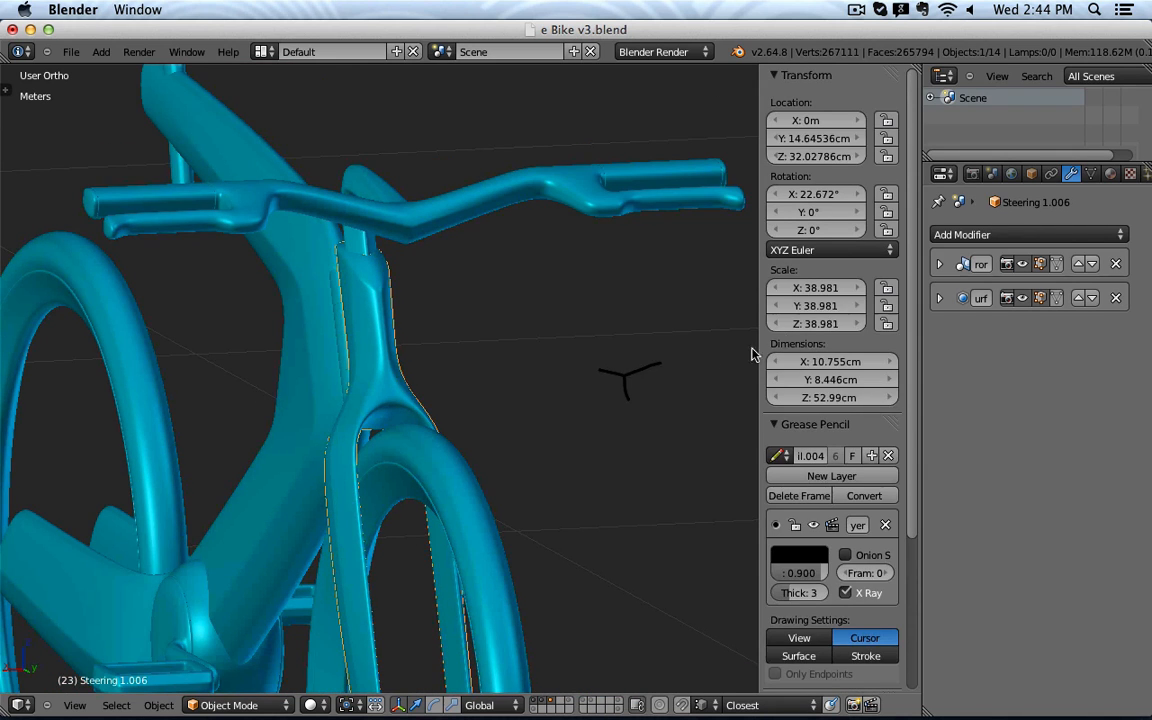
click(890, 459)
key(n)
scroll(556, 404, down, 2)
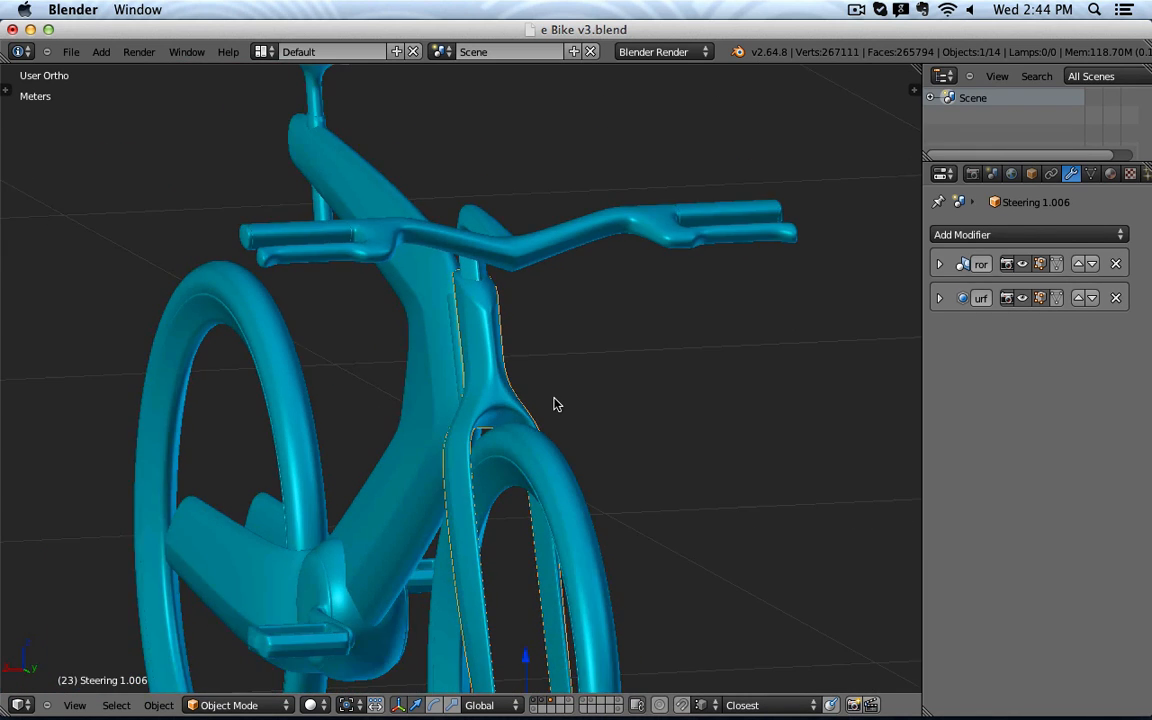
Step: In Edit Mode on the handlebar, box-select the stem's middle vertex loop in the wireframe side view and move it down along Z
middle_drag(568, 405, 472, 408)
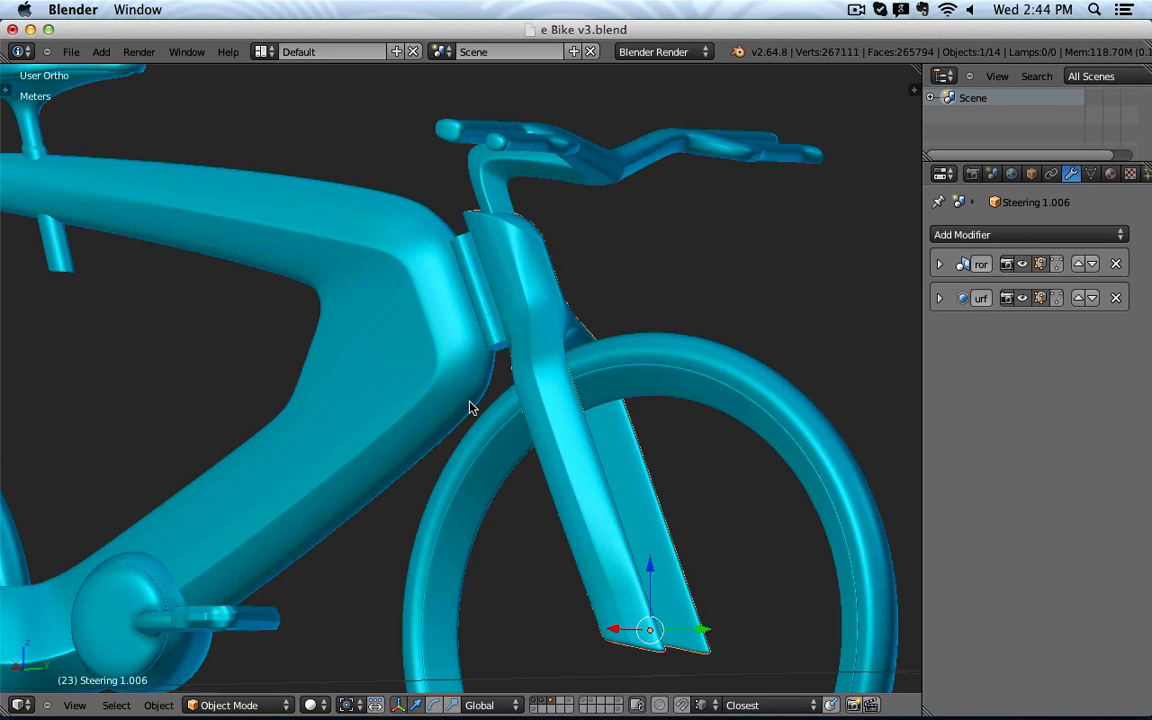
key(KP_3)
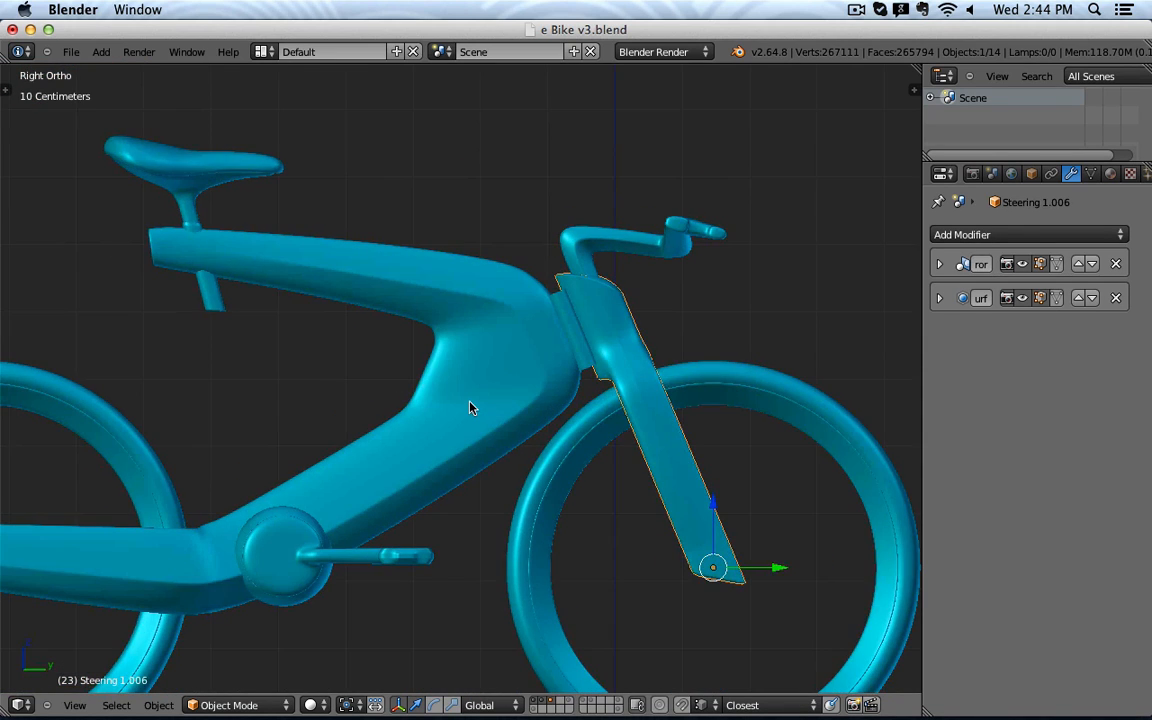
right_click(648, 247)
key(Tab)
scroll(645, 248, up, 4)
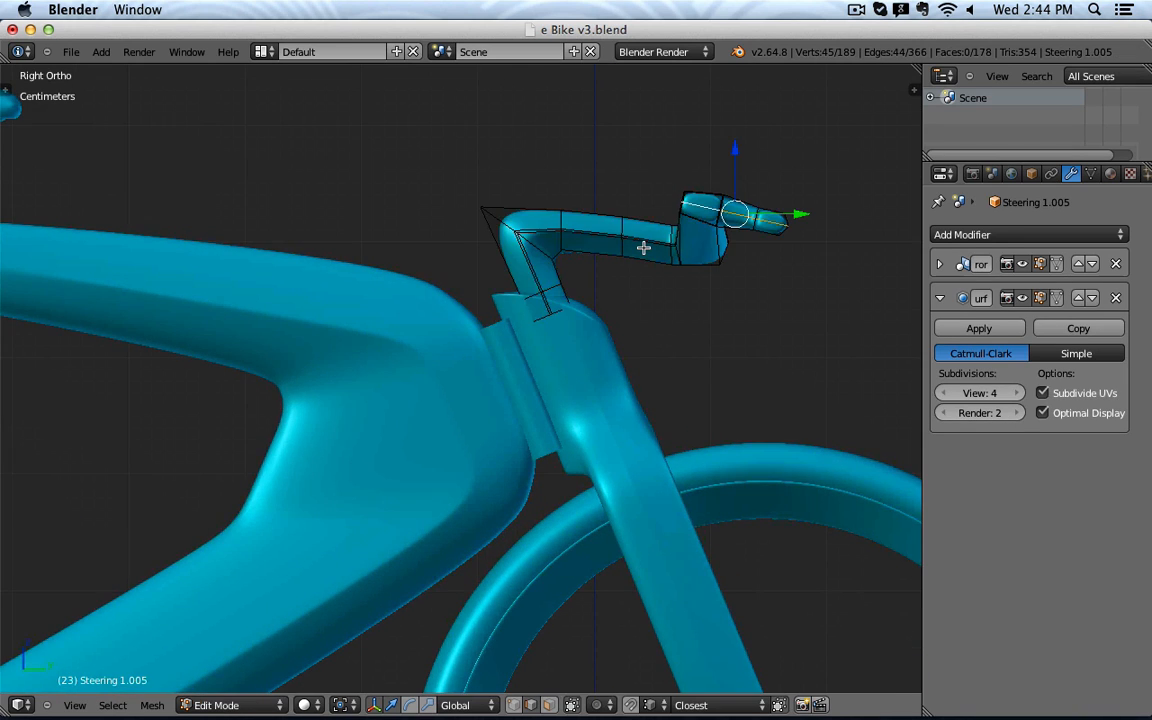
key(z)
key(a)
key(b)
drag(604, 210, 650, 270)
scroll(633, 237, up, 3)
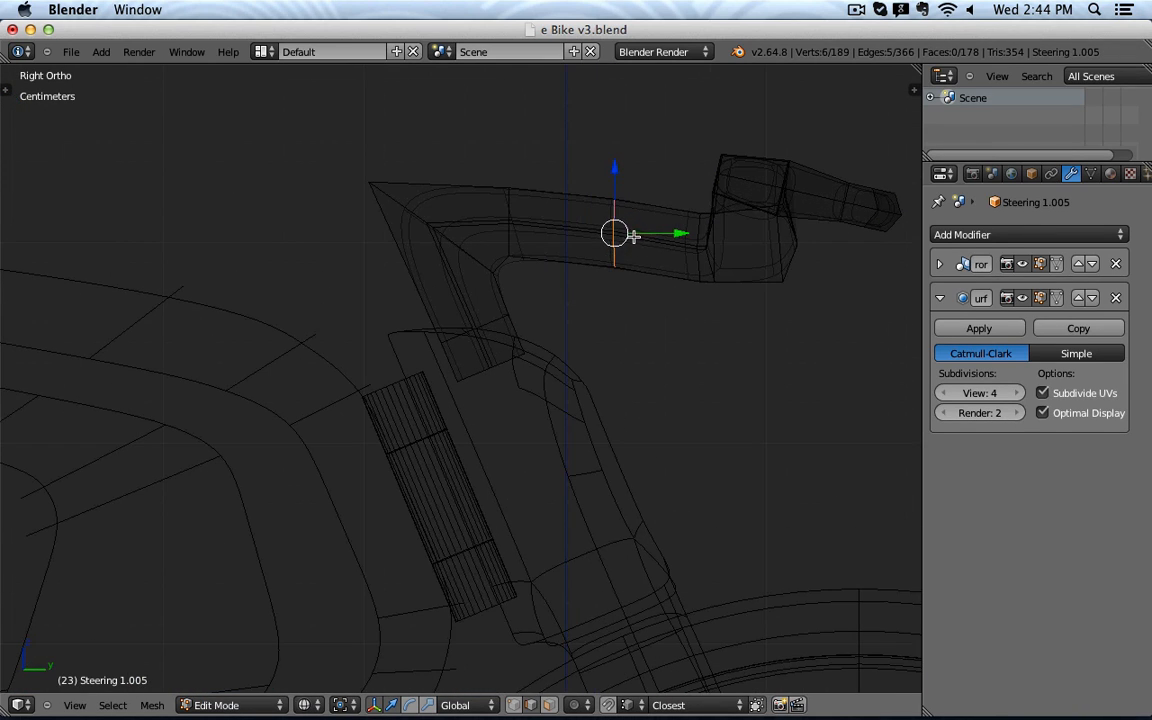
drag(617, 172, 617, 208)
Step: Box-select the stem's vertex loop near the bend, and inspect the handlebar's curved shape in Object Mode, shaded and in wireframe
key(a)
key(b)
drag(493, 176, 530, 263)
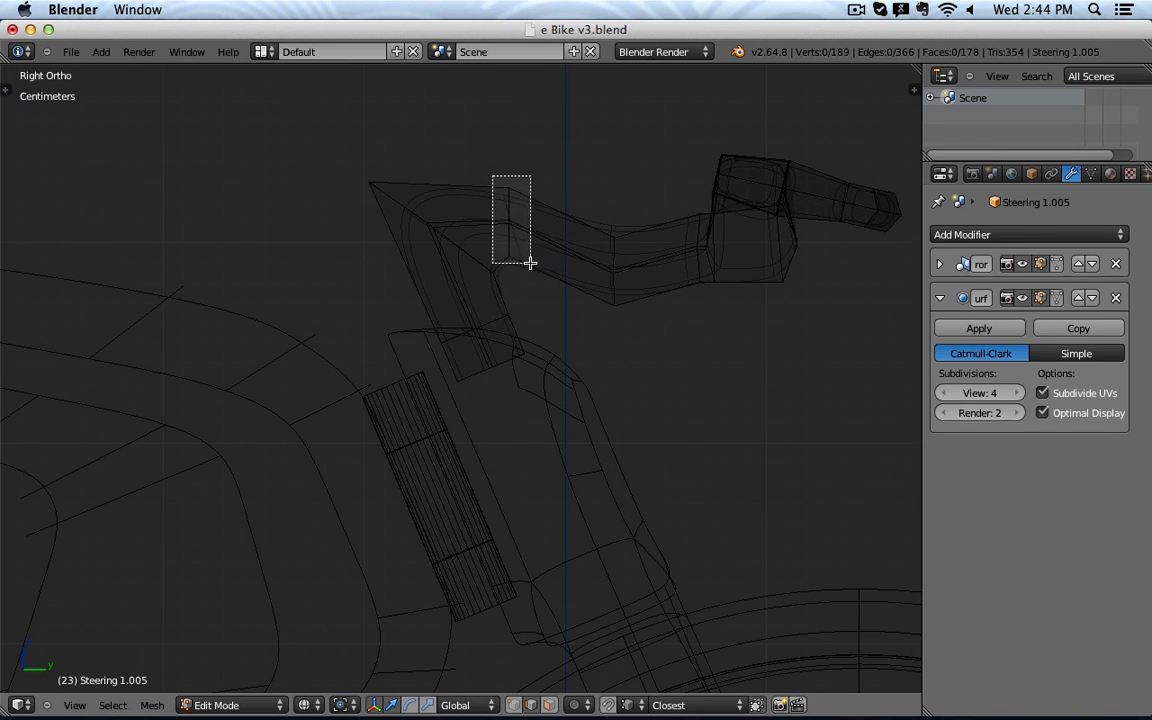
key(Tab)
key(z)
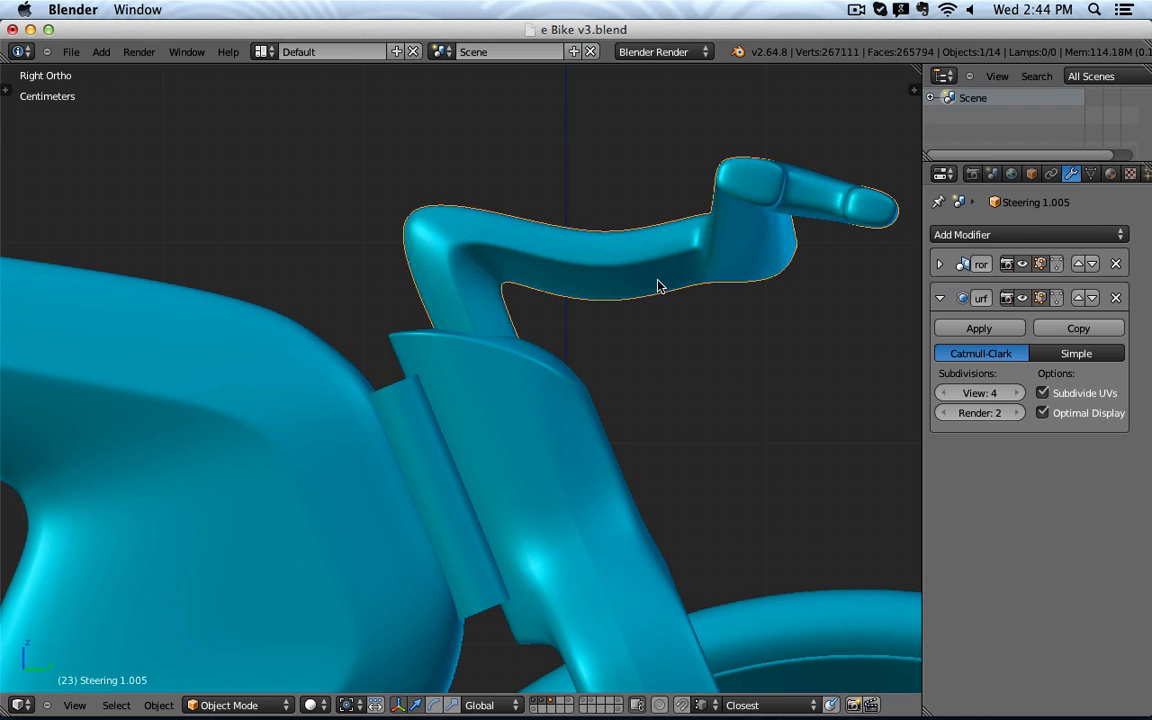
key(z)
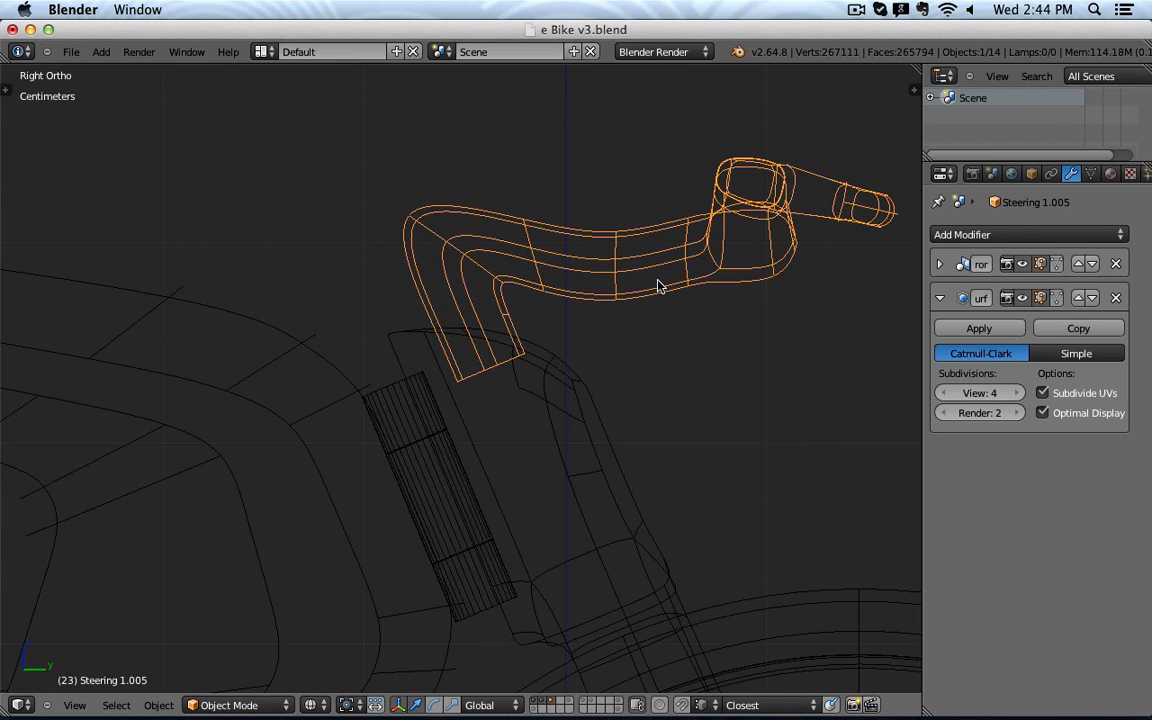
Step: Undo the vertex loop edits on the handlebar's stem in Edit Mode and return to Object Mode with solid shading
key(Tab)
key(ctrl+z)
key(ctrl+z)
key(ctrl+z)
key(ctrl+z)
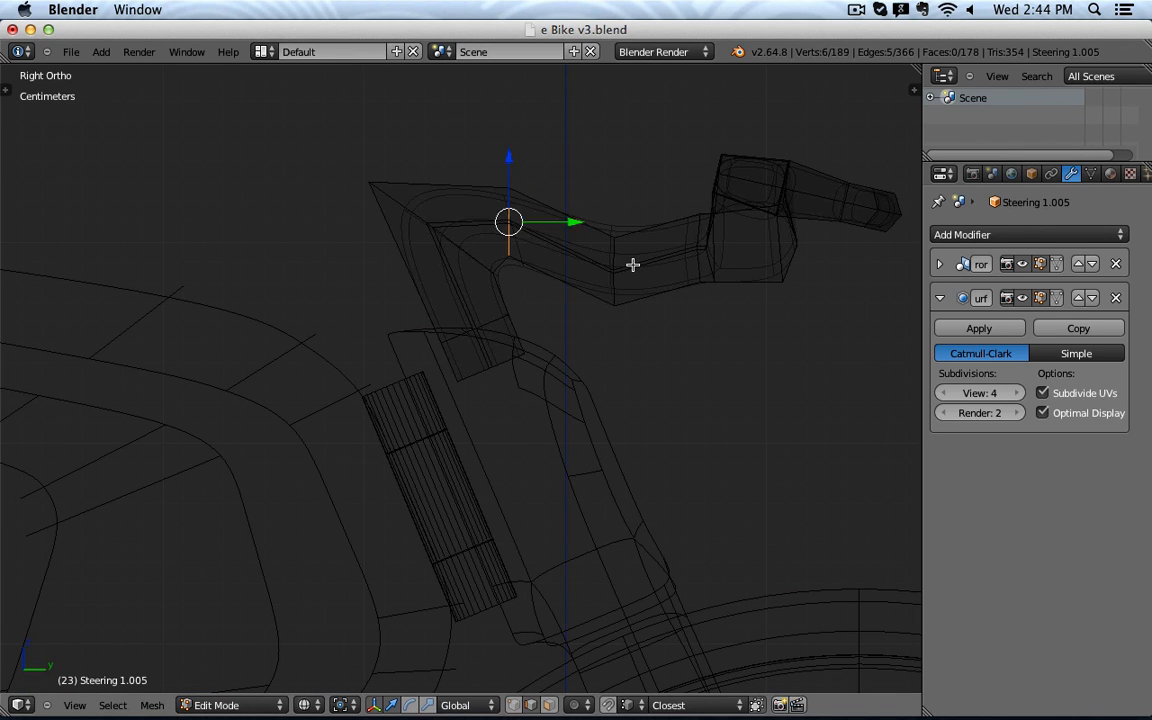
key(Tab)
key(z)
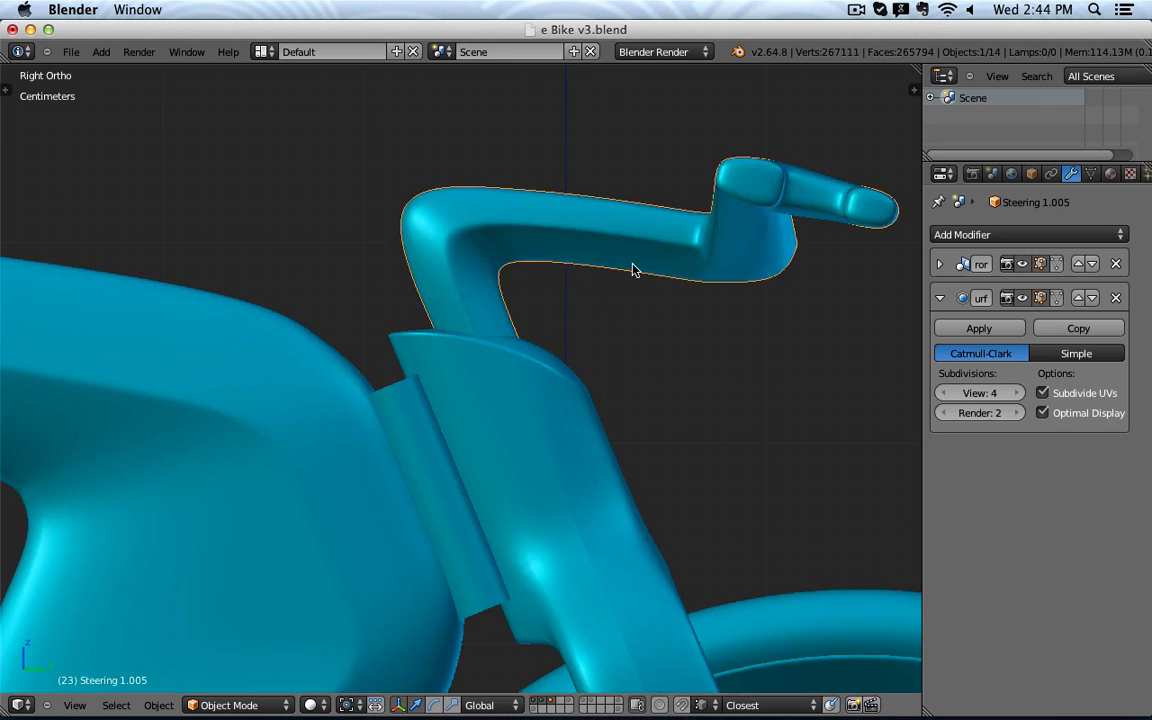
Step: Examine the shaded handlebar from an angled view and the whole bike in right side view
scroll(632, 267, down, 2)
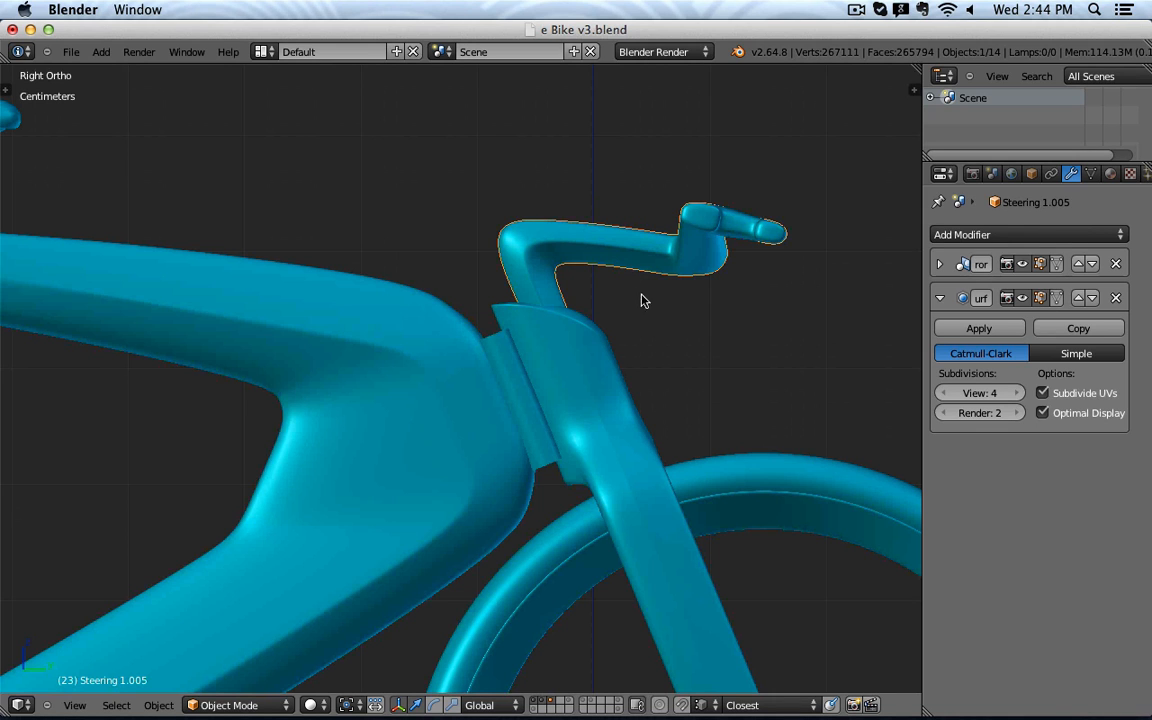
middle_drag(640, 298, 557, 330)
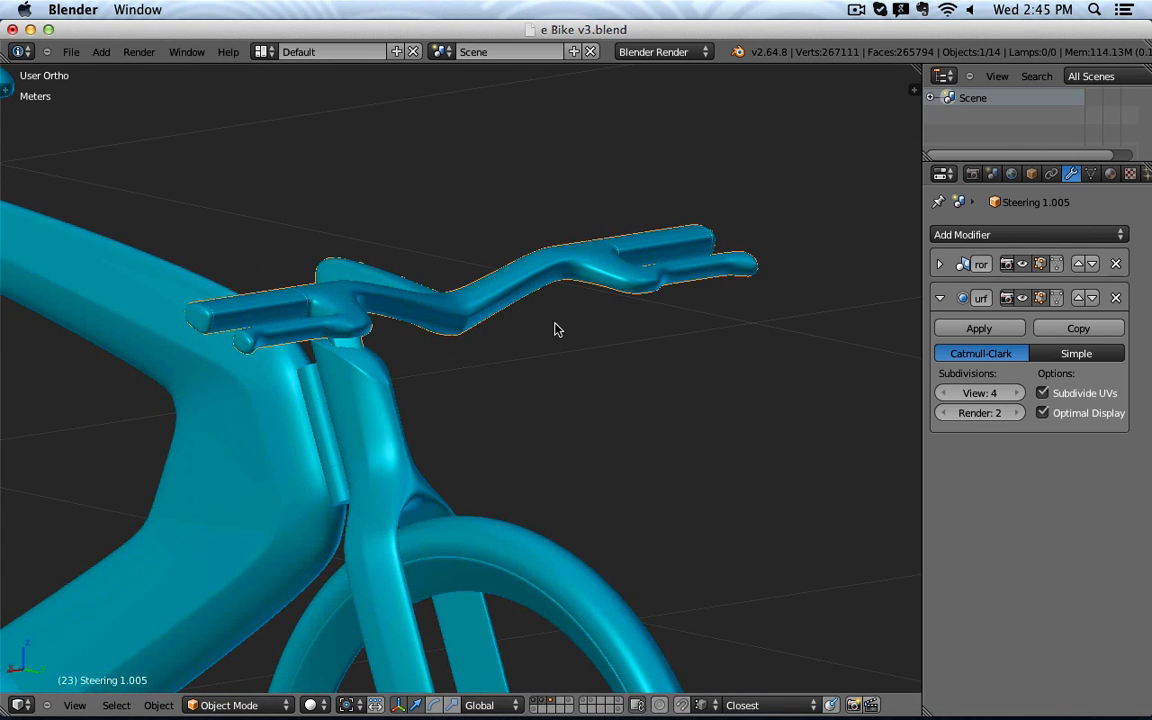
key(KP_1)
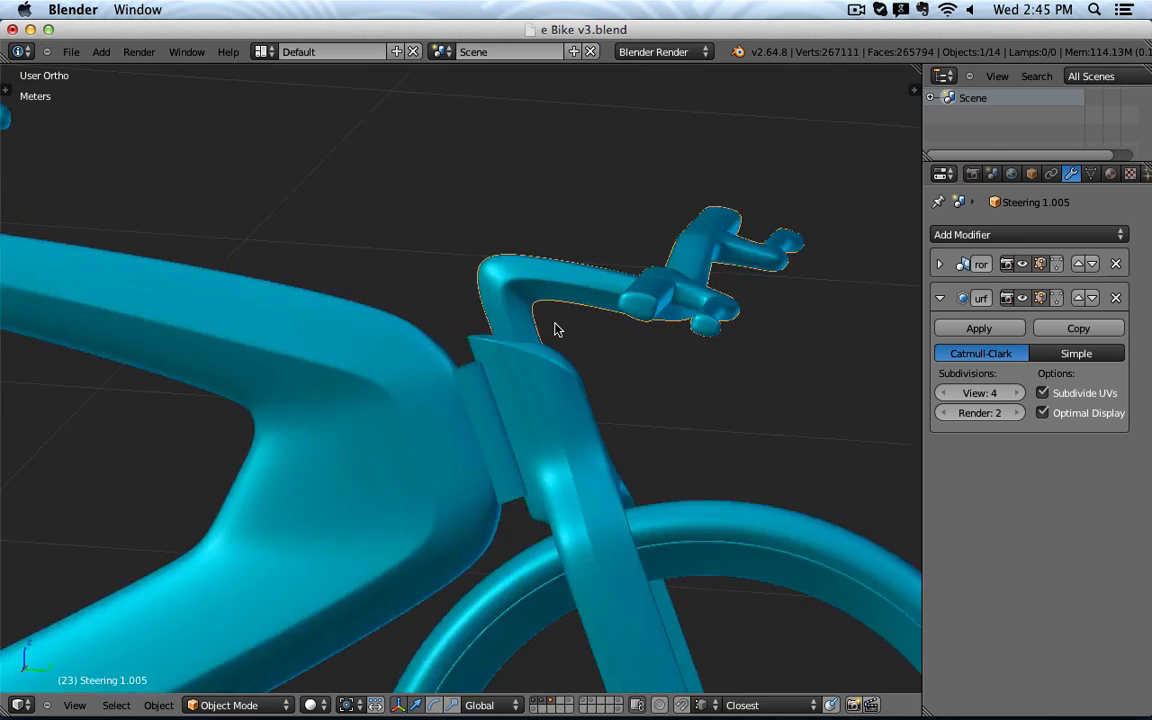
key(KP_3)
scroll(557, 330, down, 5)
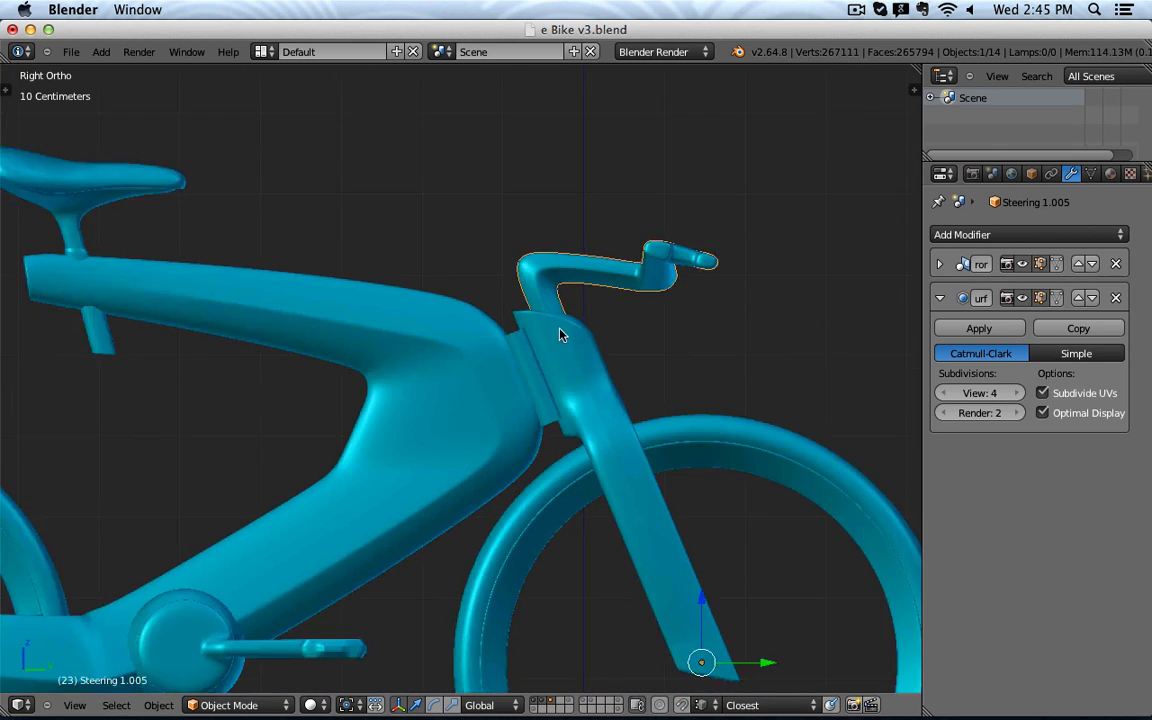
shift+middle_drag(558, 386, 604, 355)
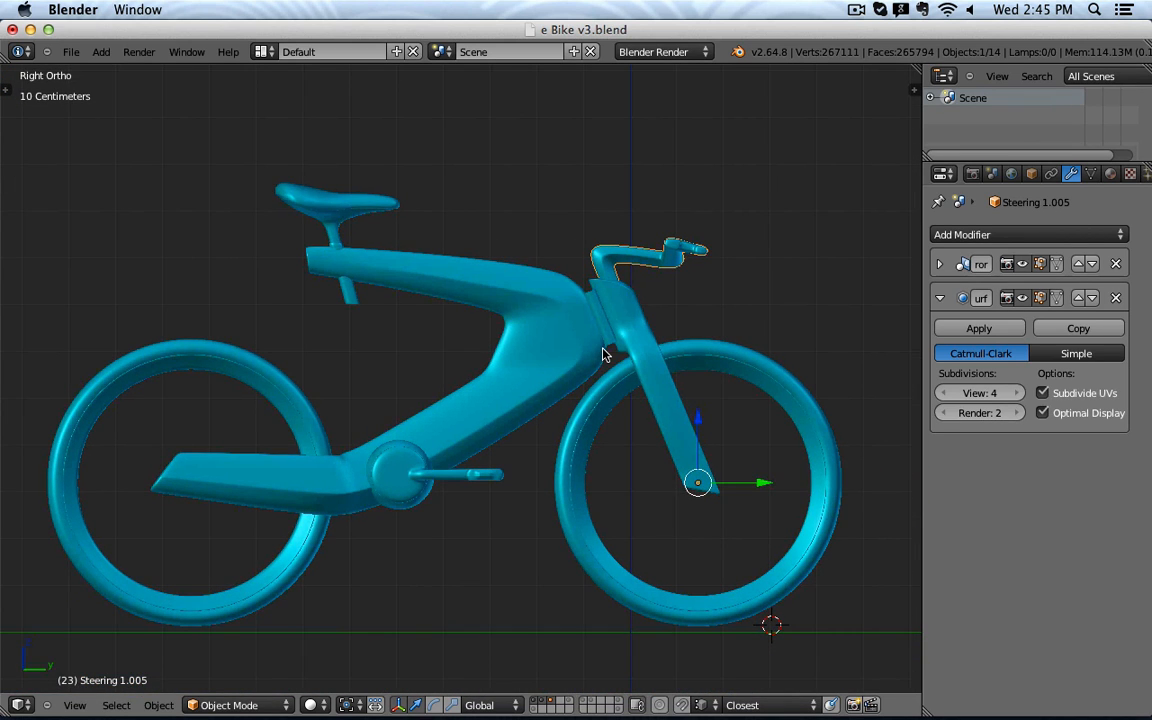